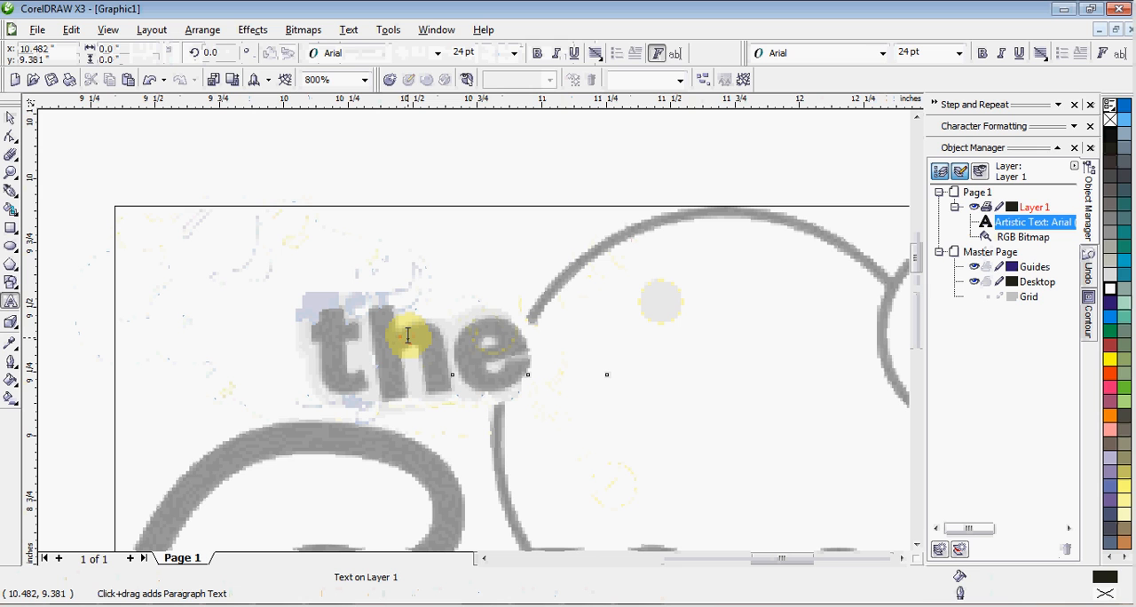
Enter the artistic text "mykel" near the reference word "the" and set its font to DumbAss
{"action": "type", "text": "myk"}
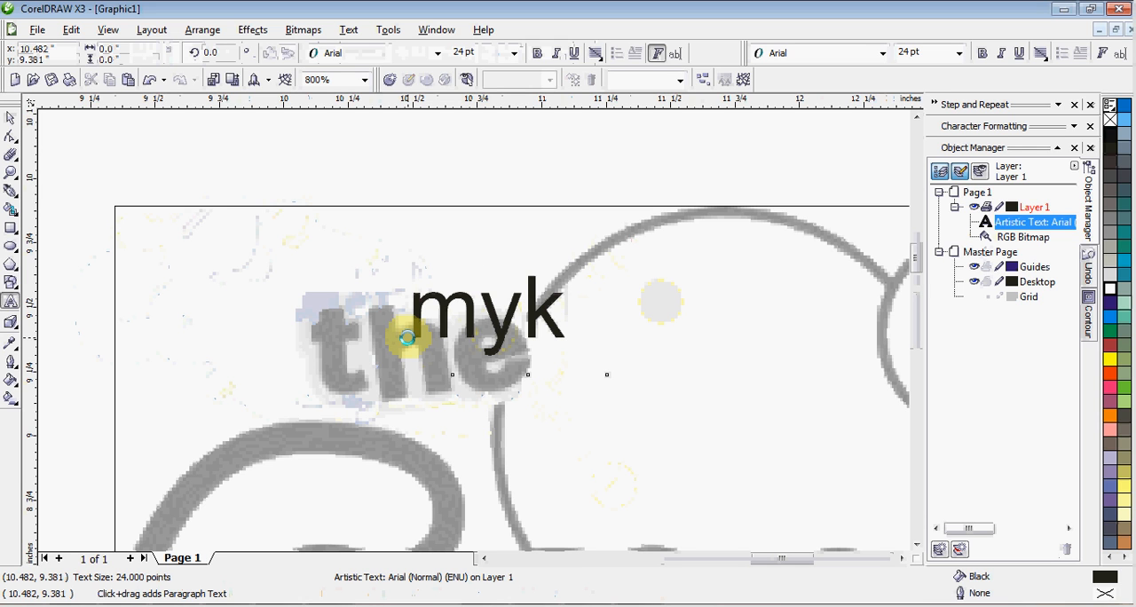
{"action": "type", "text": "ell"}
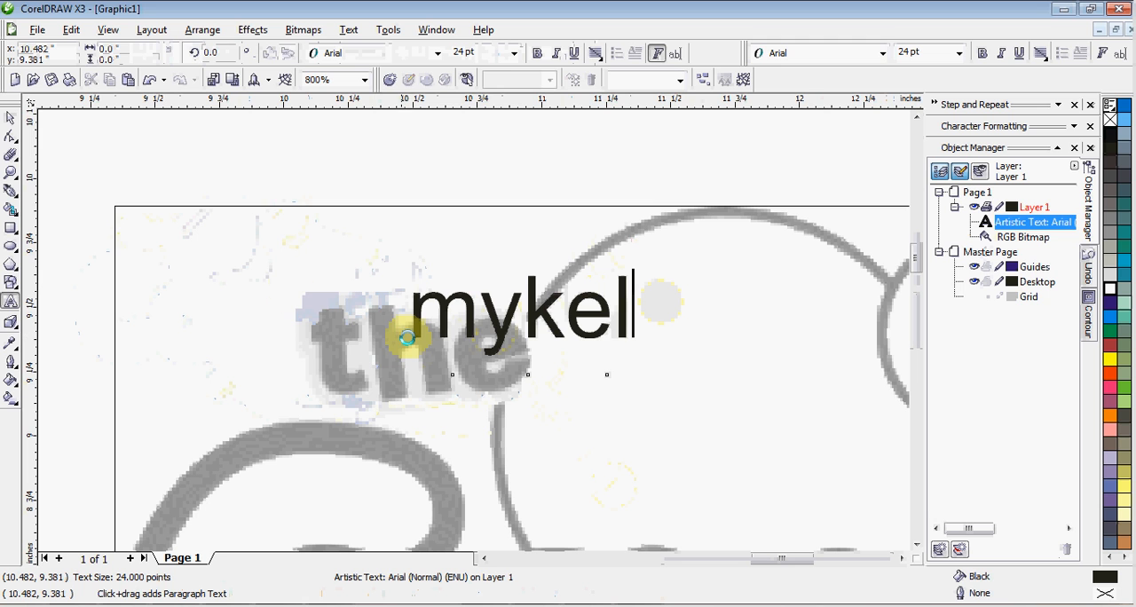
{"action": "key", "text": "BackSpace"}
{"action": "left_click", "coordinate": [10, 118]}
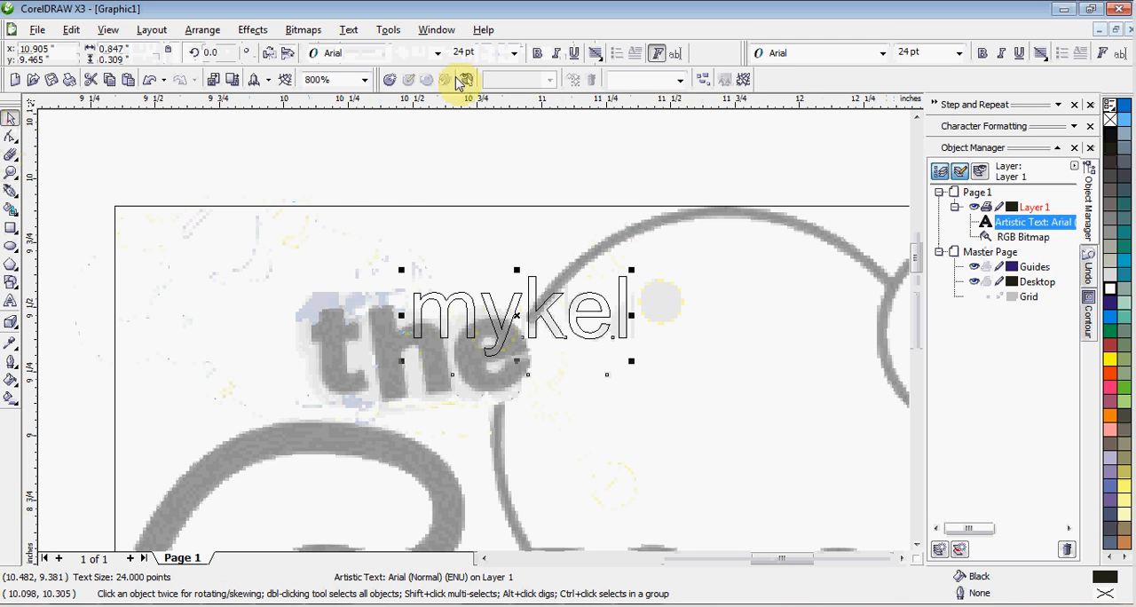
{"action": "left_click", "coordinate": [399, 60]}
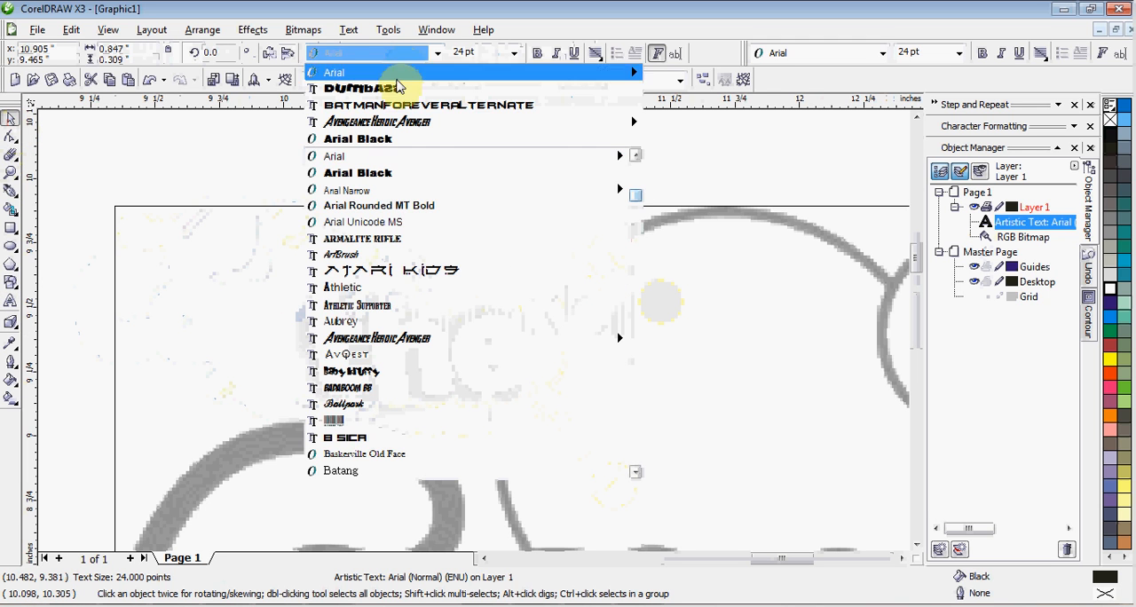
{"action": "left_click", "coordinate": [397, 88]}
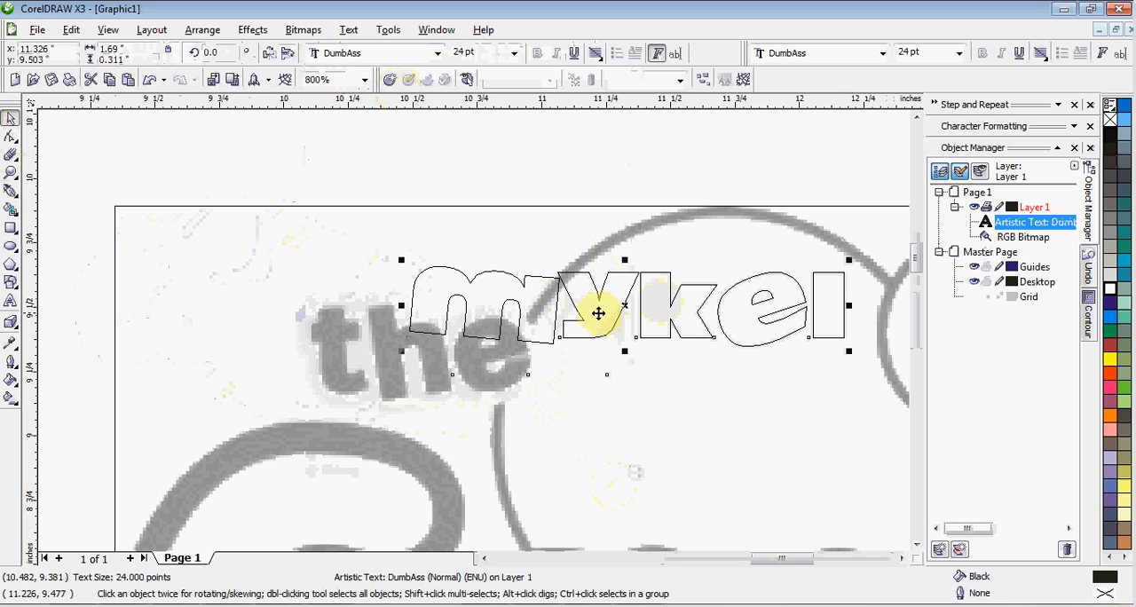
Place the "mykel" text over the reference word "the" and enlarge it to about 25.25 pt
{"action": "left_click_drag", "start_coordinate": [586, 317], "coordinate": [477, 363]}
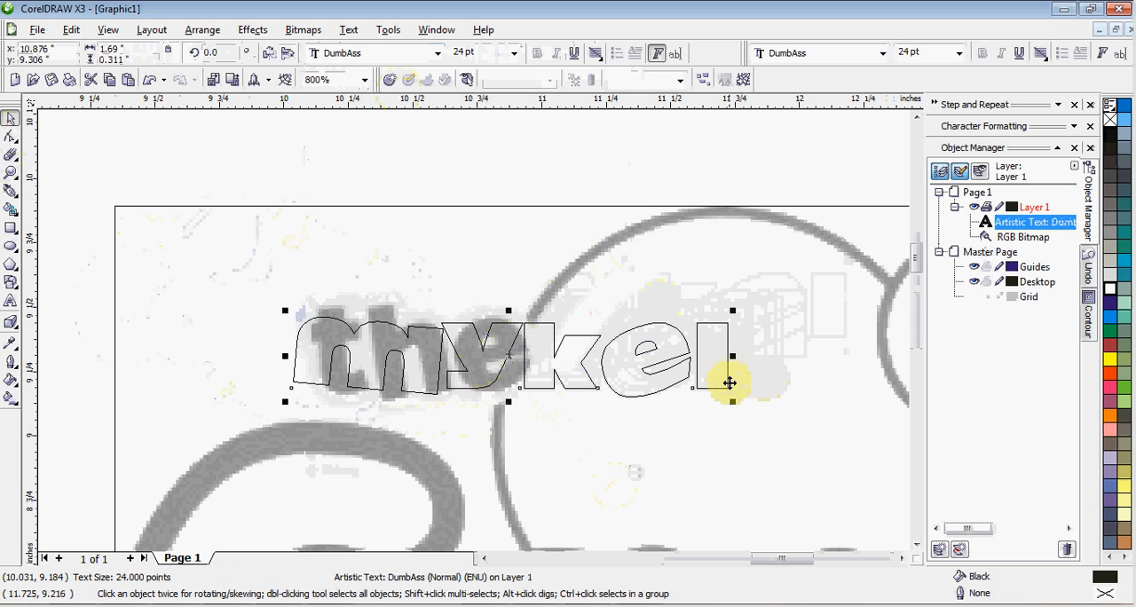
{"action": "left_click_drag", "start_coordinate": [731, 400], "coordinate": [755, 421]}
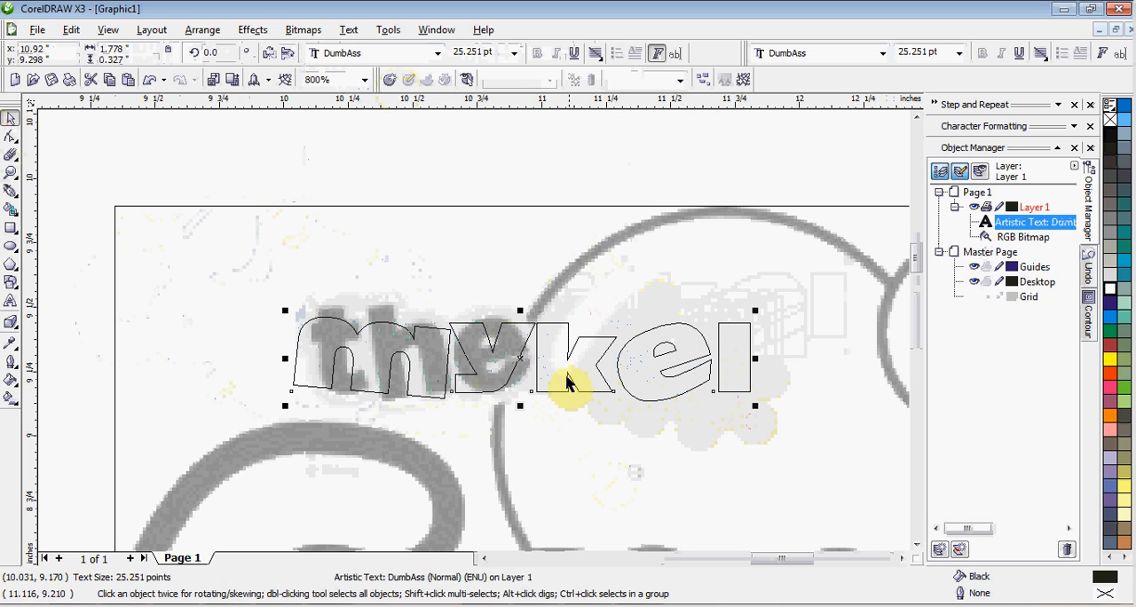
{"action": "left_click_drag", "start_coordinate": [550, 359], "coordinate": [552, 358]}
{"action": "scroll", "coordinate": [578, 375], "scroll_direction": "down", "scroll_amount": 2}
{"action": "scroll", "coordinate": [480, 351], "scroll_direction": "down", "scroll_amount": 1}
{"action": "scroll", "coordinate": [473, 336], "scroll_direction": "up", "scroll_amount": 1}
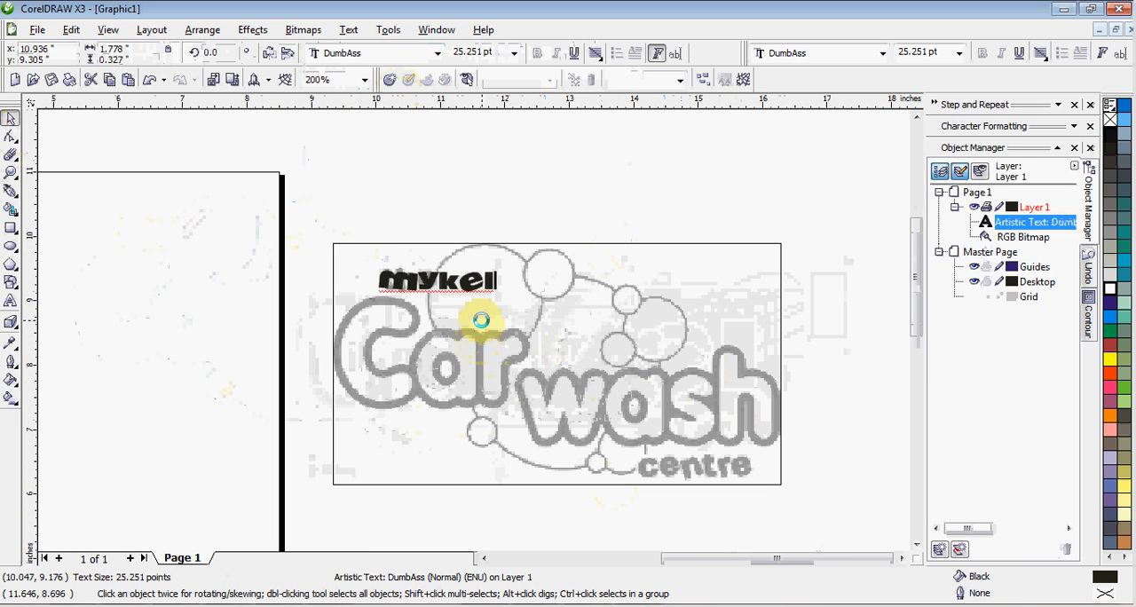
Add a separate artistic text reading "Car" over the reference word "Car"
{"action": "key", "text": "F8"}
{"action": "left_click", "coordinate": [467, 349]}
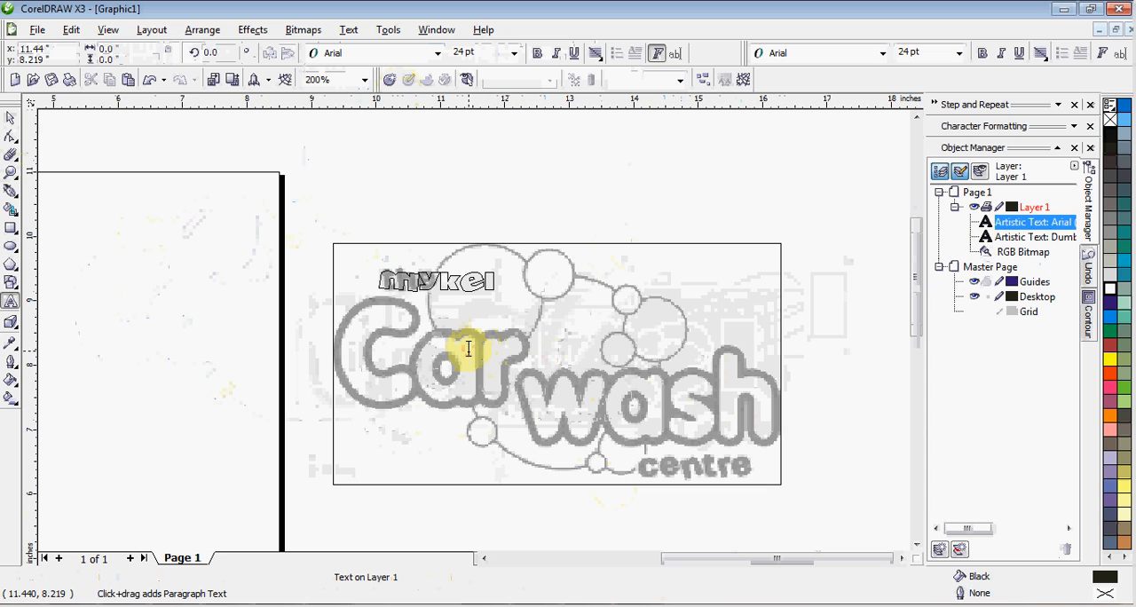
{"action": "left_click", "coordinate": [468, 349]}
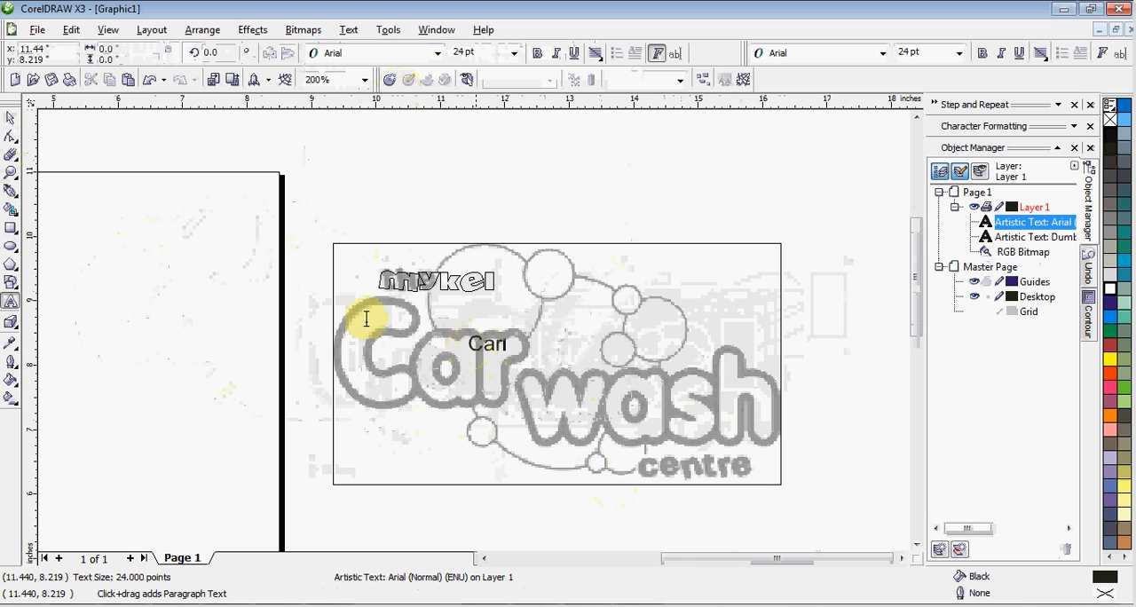
{"action": "left_click", "coordinate": [7, 121]}
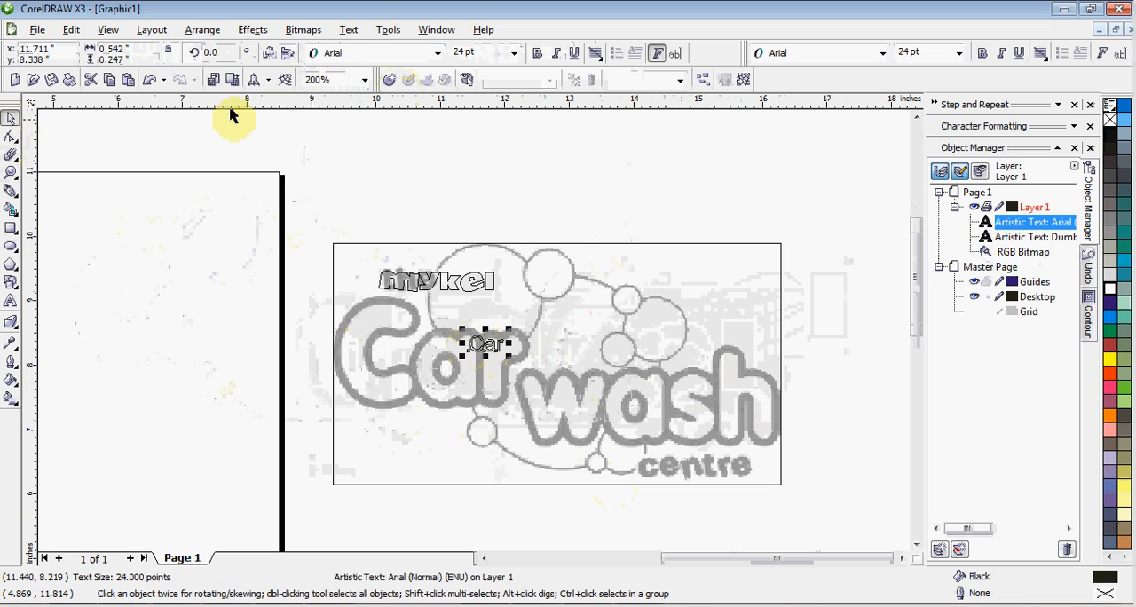
Set the "Car" text in the Antipasto font and make it bold
{"action": "left_click", "coordinate": [373, 54]}
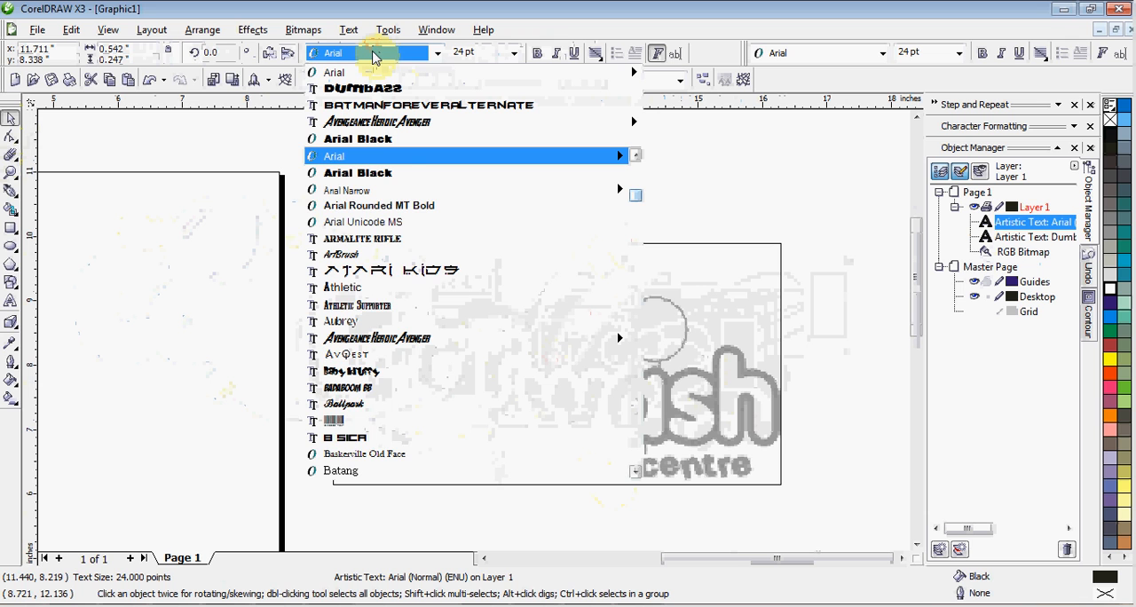
{"action": "type", "text": "A"}
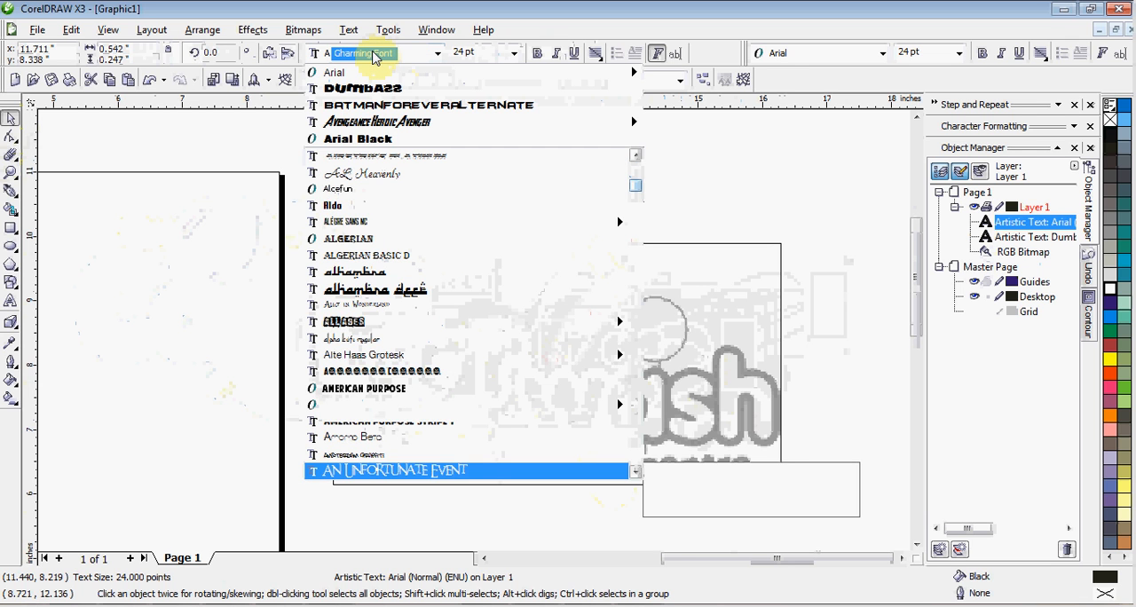
{"action": "type", "text": "nti"}
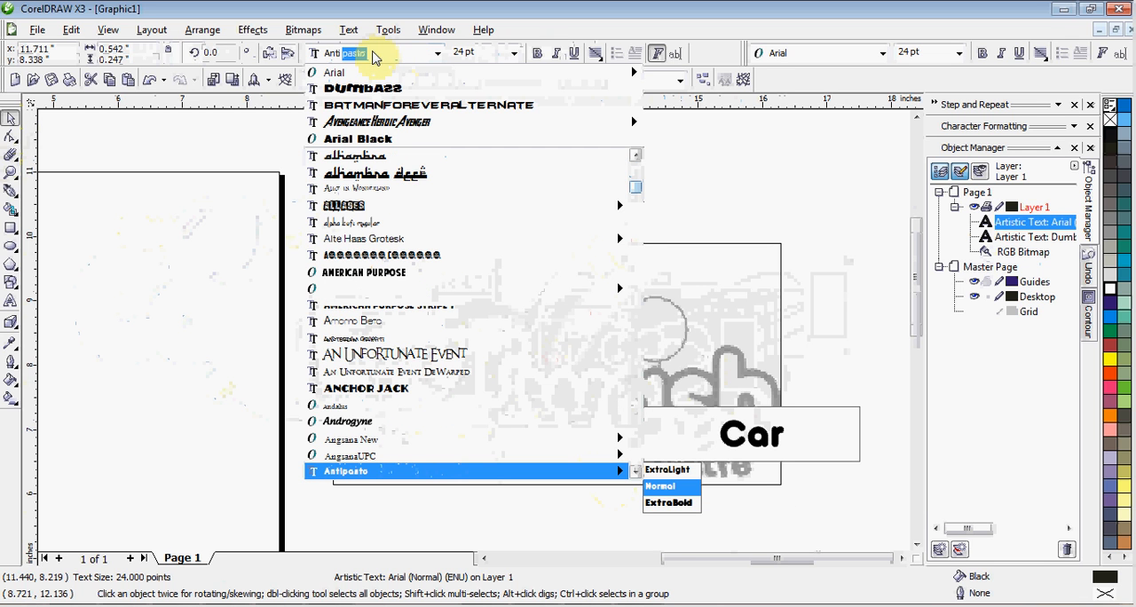
{"action": "key", "text": "Return"}
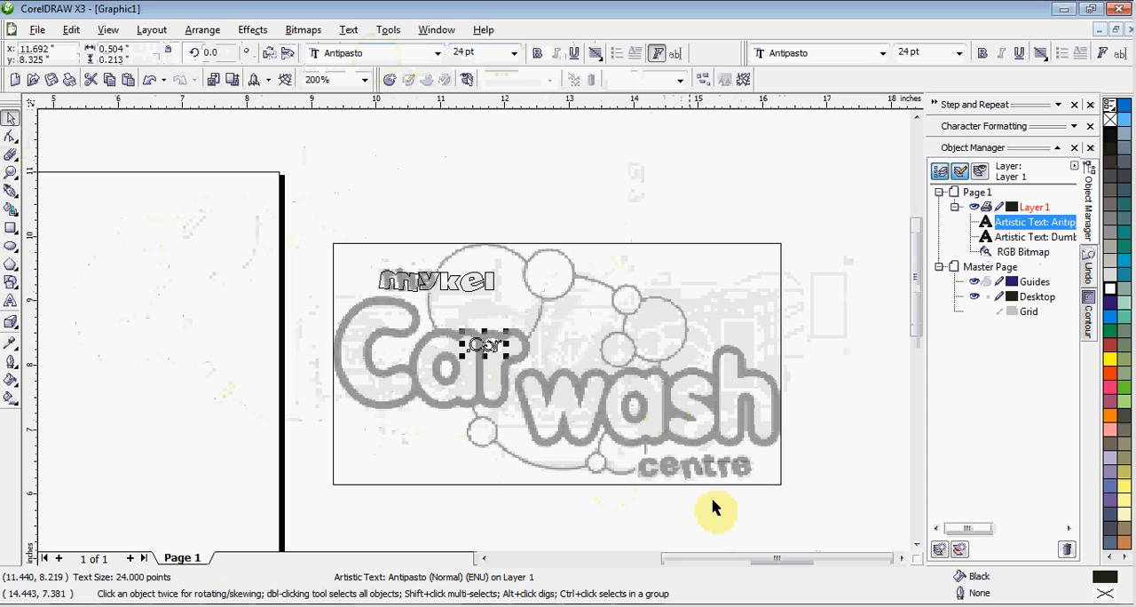
{"action": "left_click", "coordinate": [536, 54]}
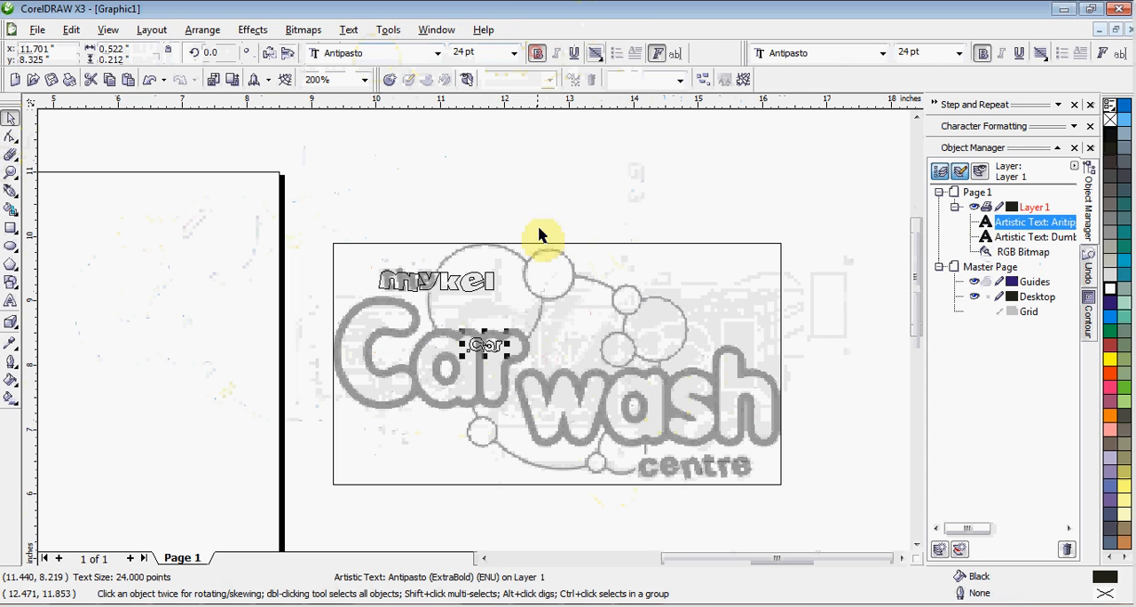
Fit the "Car" text over the reference word "Car", about 3.07 in wide and 1.58 in high
{"action": "left_click_drag", "start_coordinate": [509, 332], "coordinate": [672, 259]}
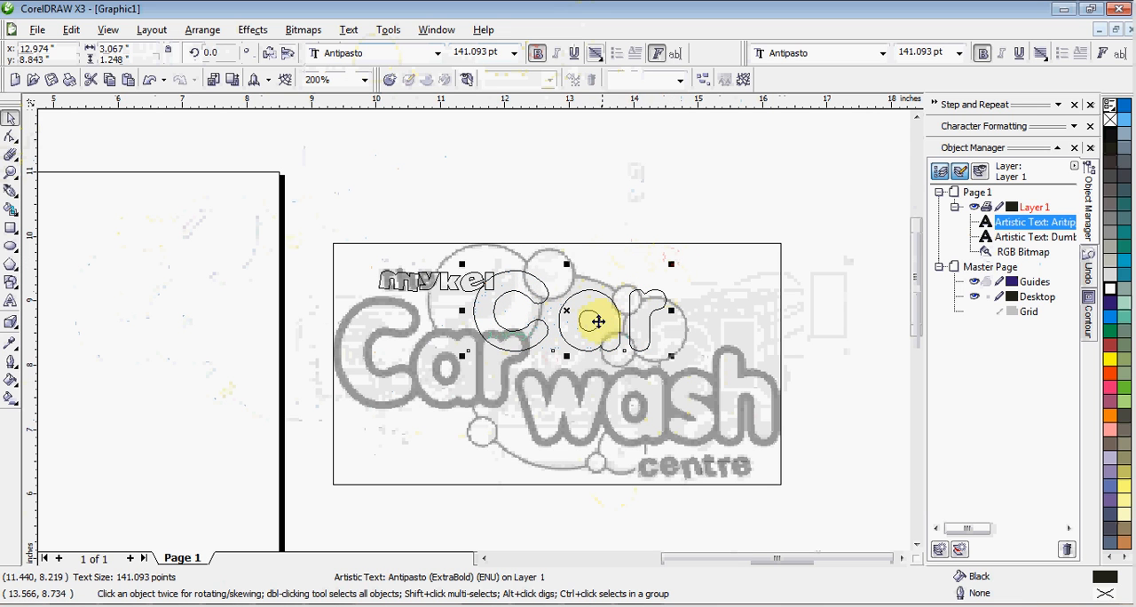
{"action": "left_click_drag", "start_coordinate": [602, 324], "coordinate": [464, 363]}
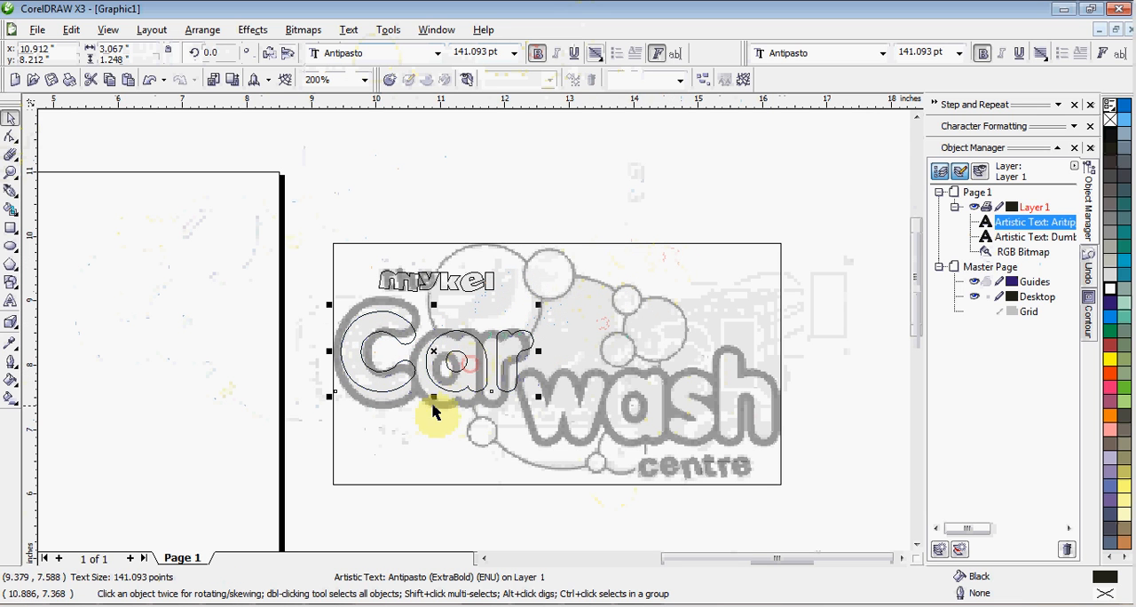
{"action": "left_click_drag", "start_coordinate": [436, 398], "coordinate": [434, 408]}
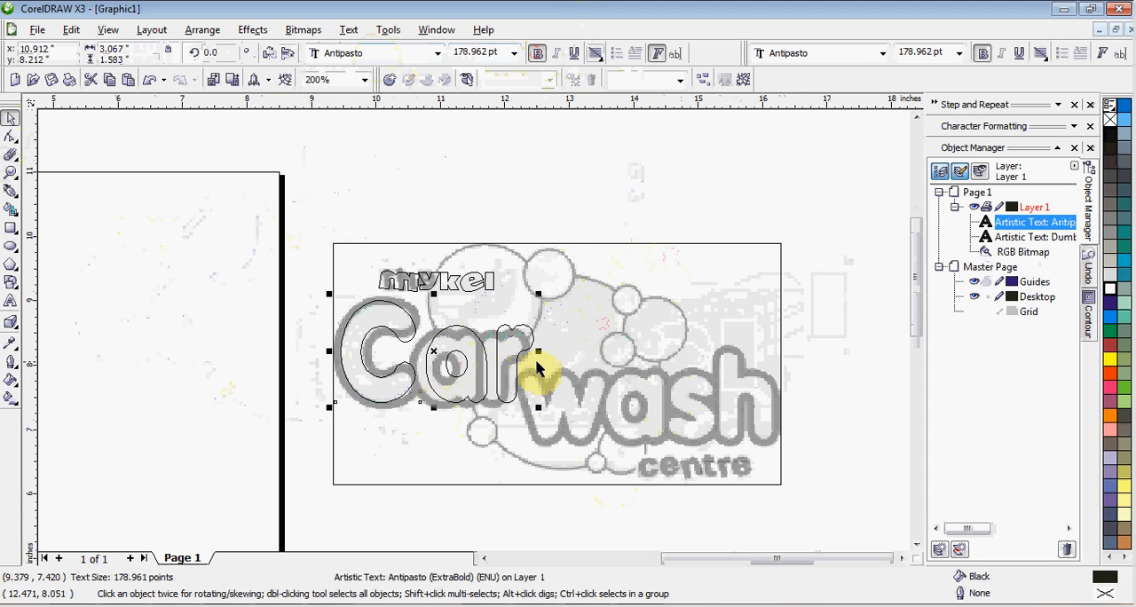
Duplicate the "Car" text and place the copy over the reference word "wash"
{"action": "key", "text": "ctrl+c"}
{"action": "key", "text": "ctrl+v"}
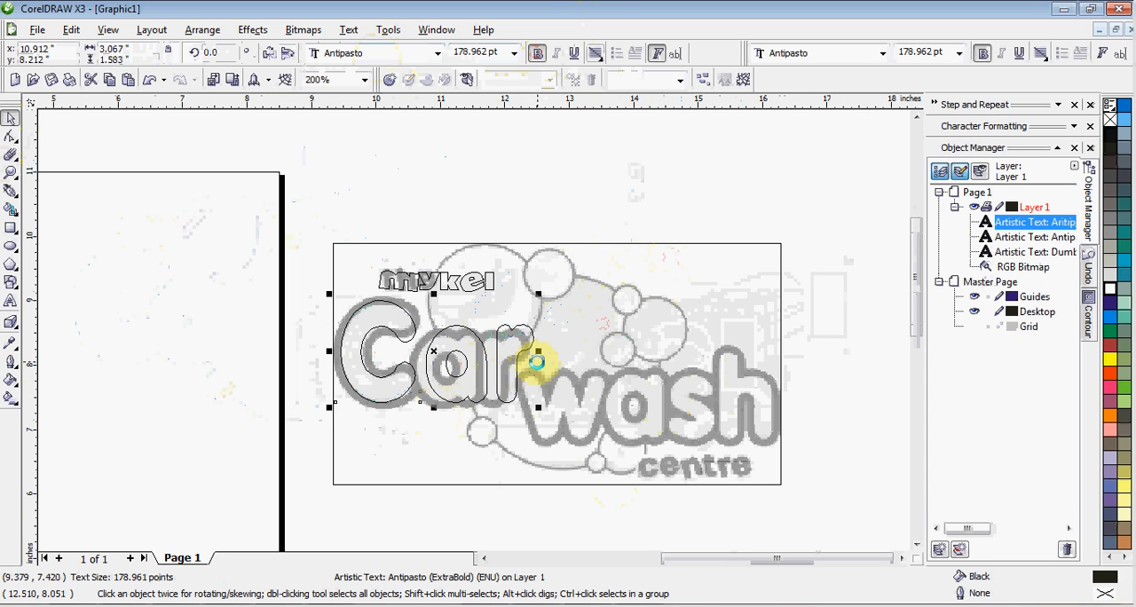
{"action": "left_click_drag", "start_coordinate": [516, 358], "coordinate": [730, 412]}
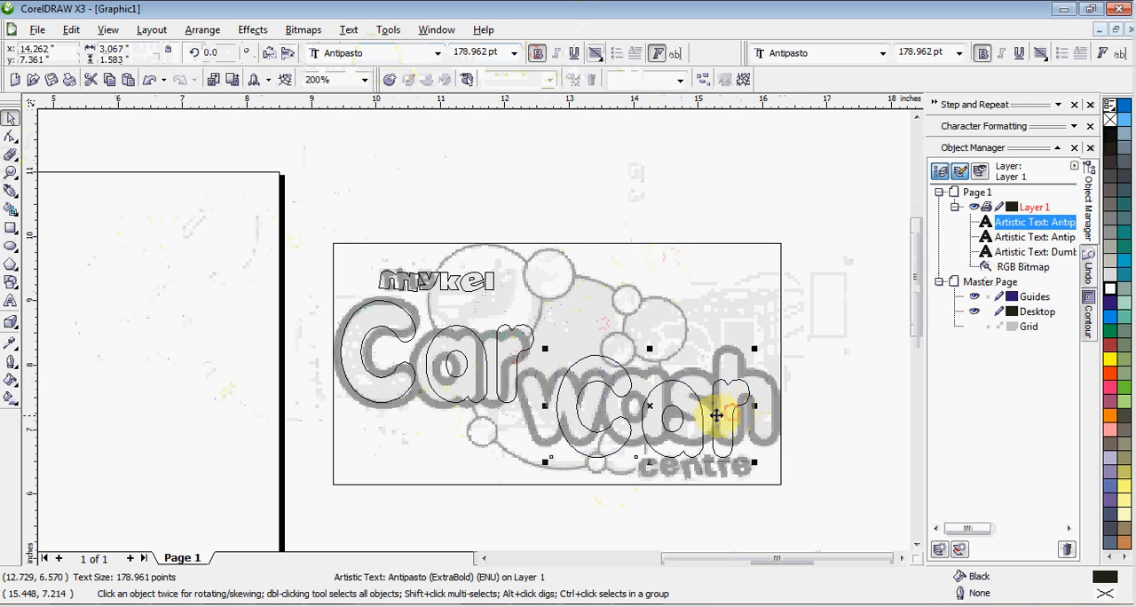
Change the copied text to "Paint" and shift it to align with the reference word "wash"
{"action": "key", "text": "F8"}
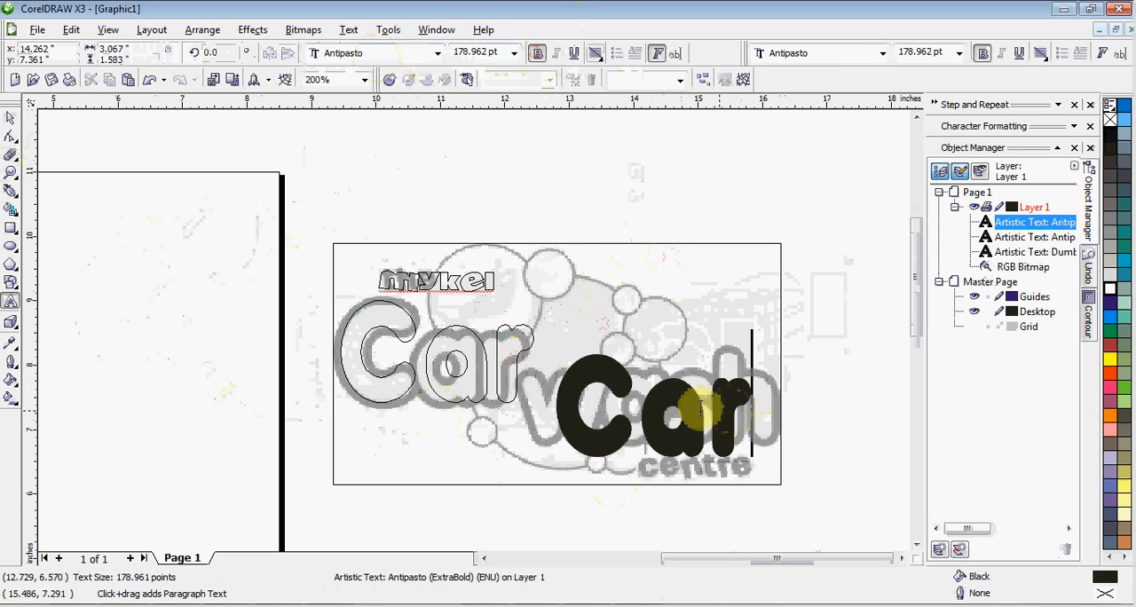
{"action": "double_click", "coordinate": [583, 405]}
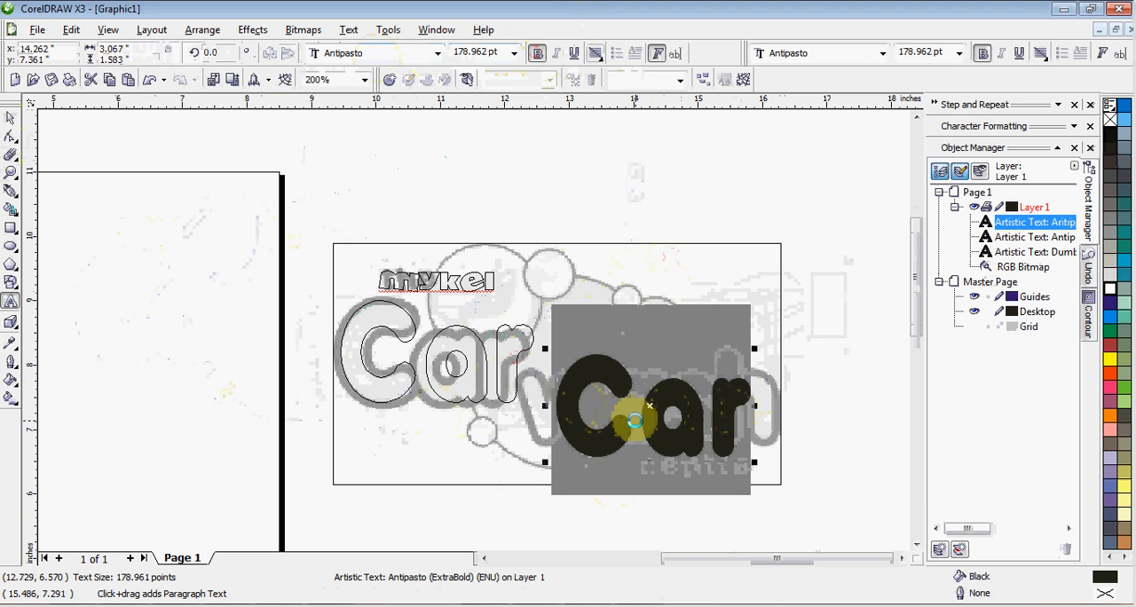
{"action": "type", "text": "Paint"}
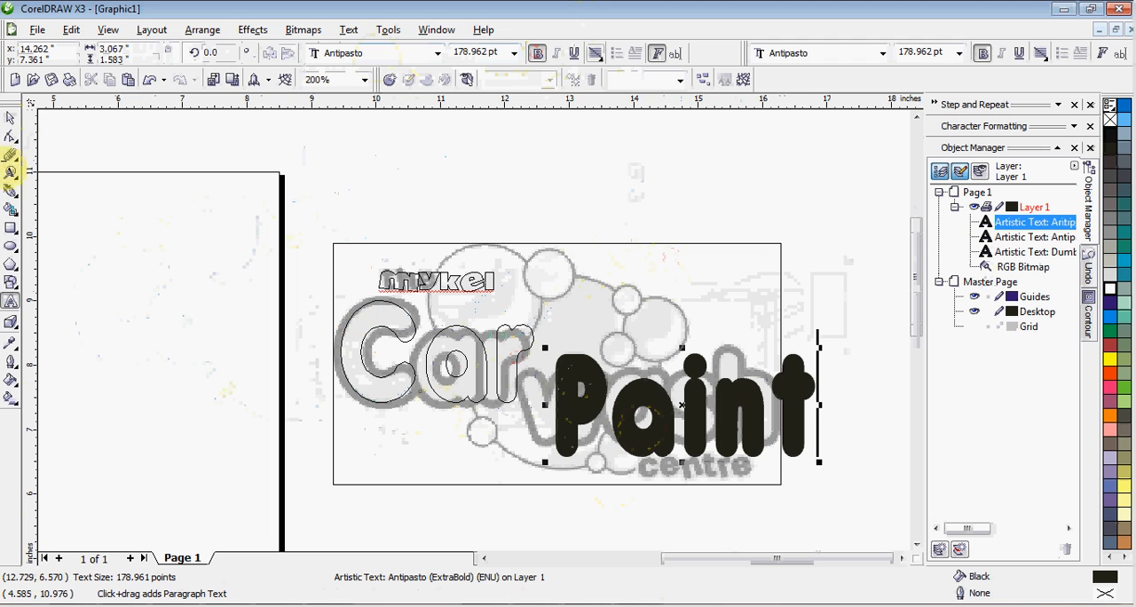
{"action": "left_click", "coordinate": [9, 120]}
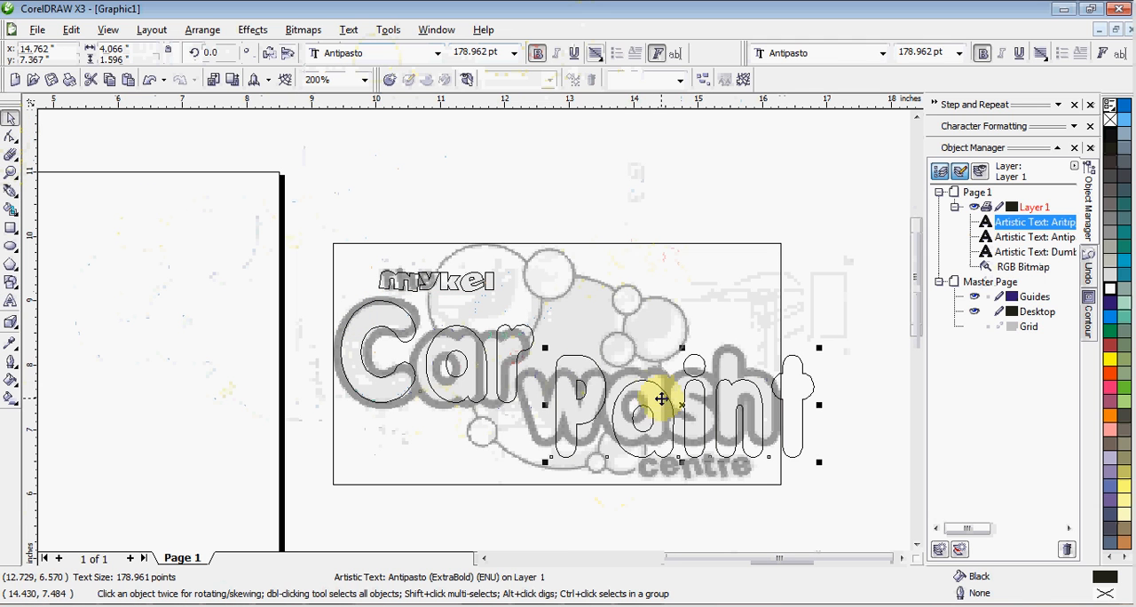
{"action": "mouse_move", "coordinate": [652, 402]}
{"action": "left_mouse_down"}
{"action": "mouse_move", "coordinate": [621, 405]}
{"action": "mouse_move", "coordinate": [624, 395]}
{"action": "left_mouse_up"}
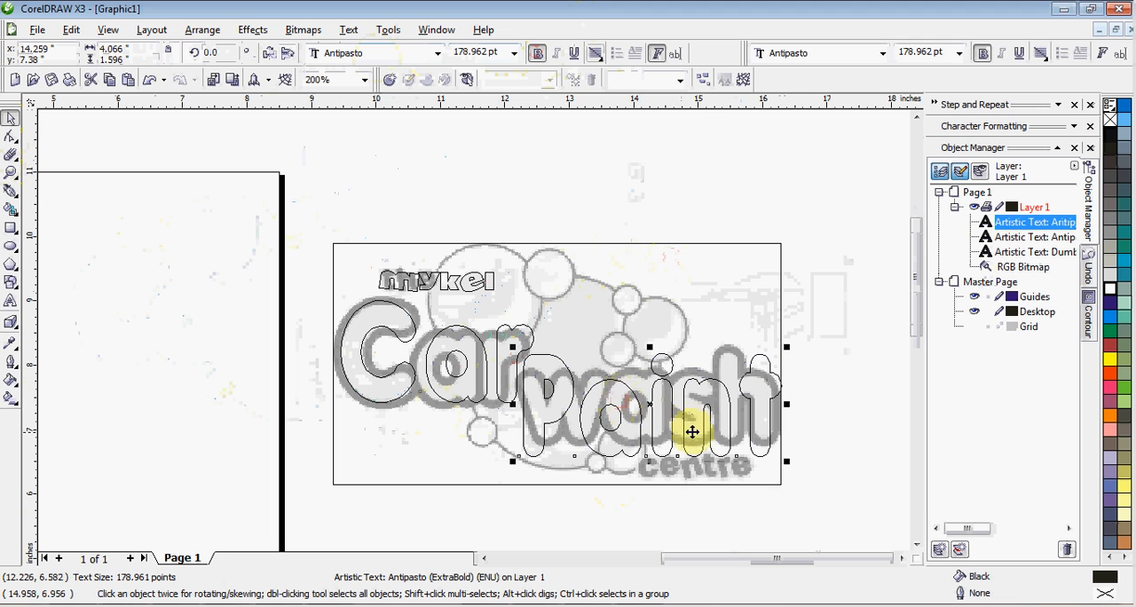
{"action": "scroll", "coordinate": [697, 439], "scroll_direction": "up", "scroll_amount": 1}
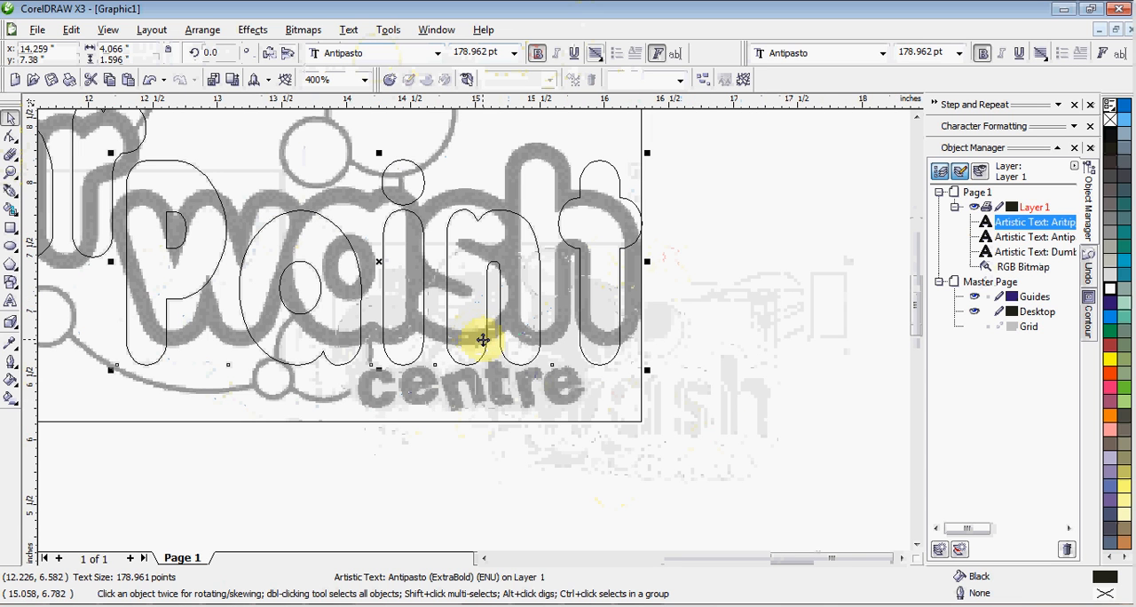
{"action": "key", "text": "F8"}
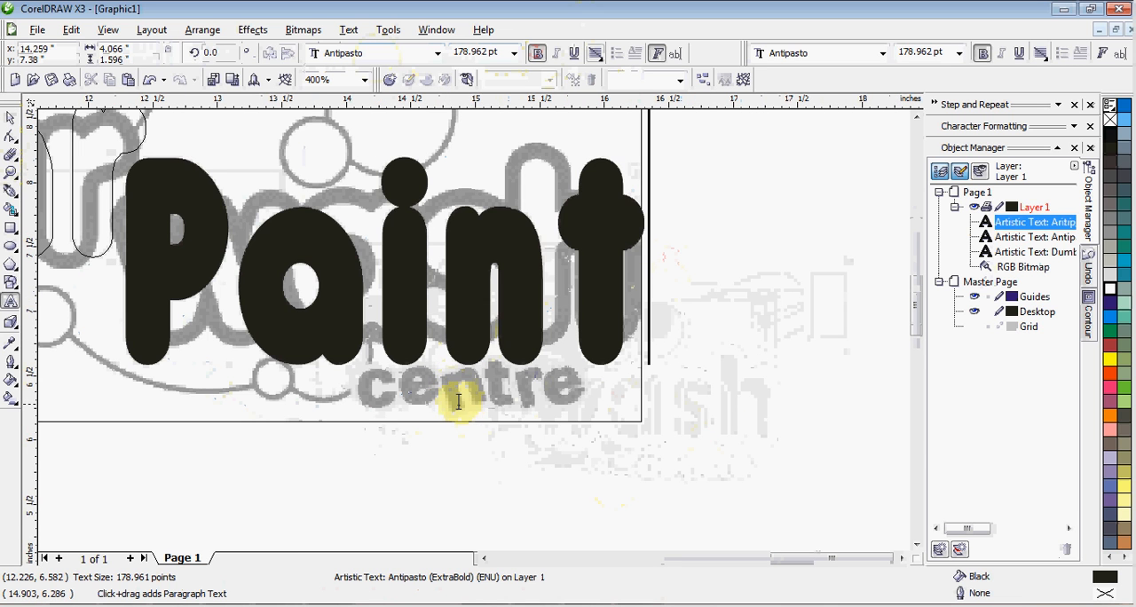
{"action": "key", "text": "Left"}
{"action": "key", "text": "Left"}
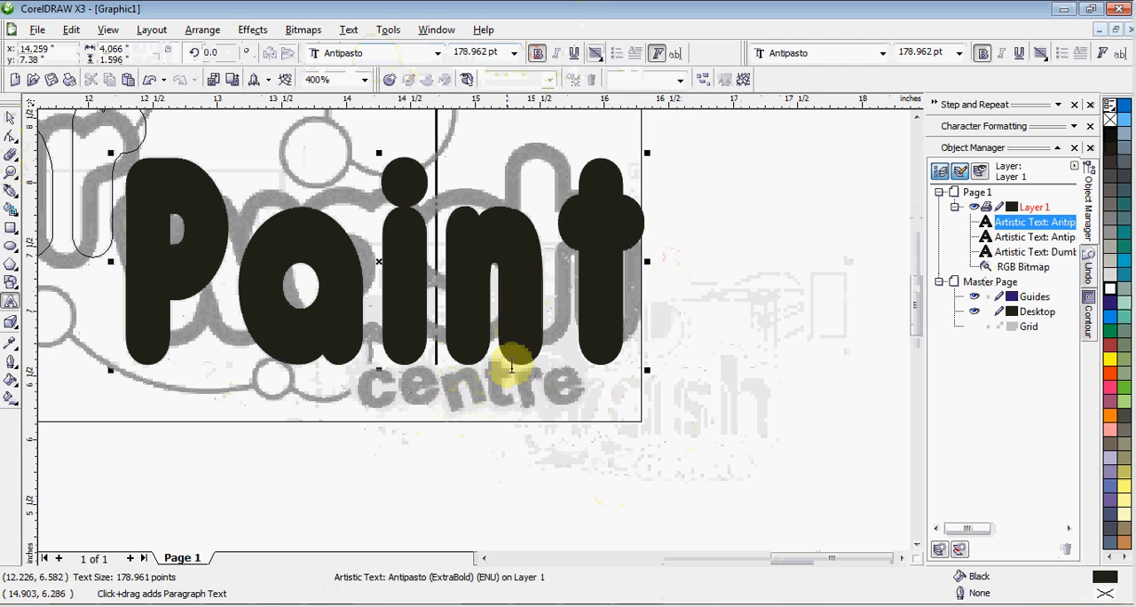
{"action": "scroll", "coordinate": [471, 328], "scroll_direction": "down", "scroll_amount": 1}
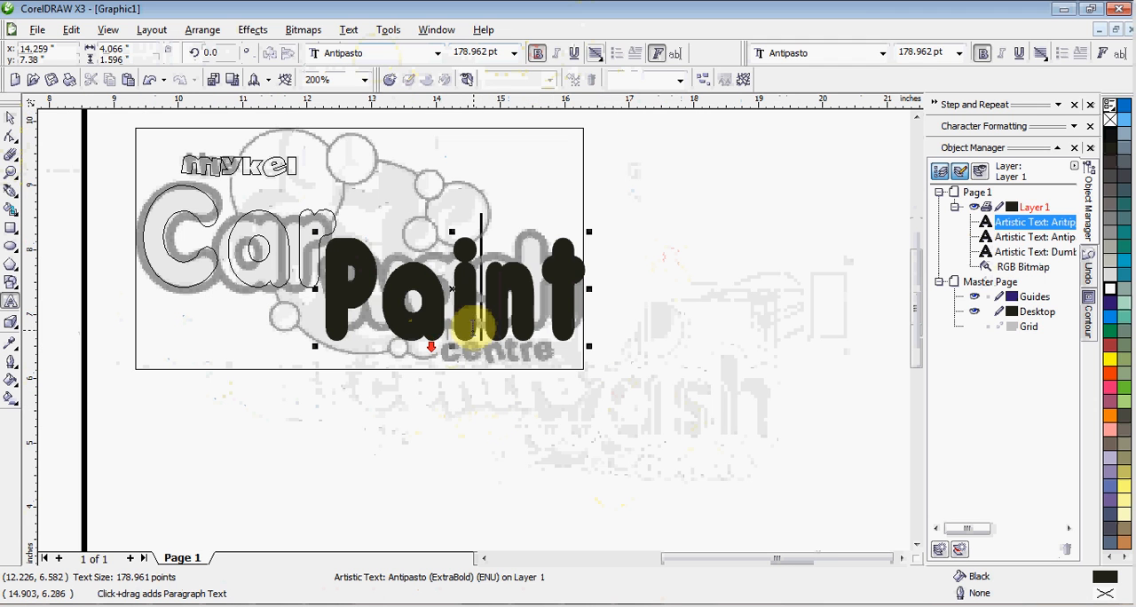
{"action": "left_click", "coordinate": [9, 122]}
Duplicate the "mykel" text and place the copy over the reference word "centre"
{"action": "left_click", "coordinate": [200, 175]}
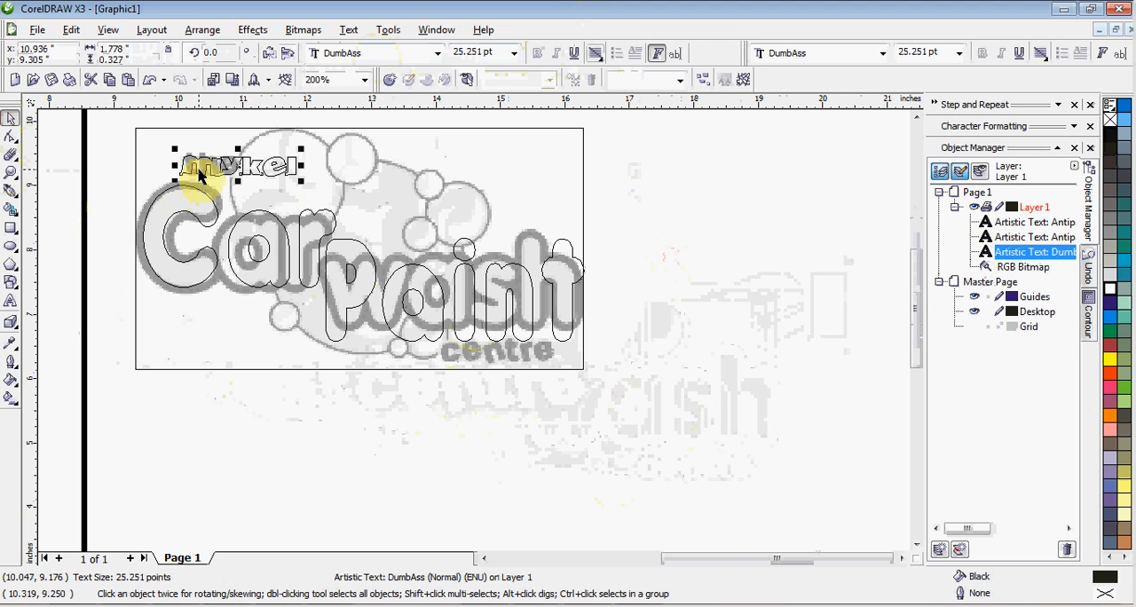
{"action": "key", "text": "ctrl+c"}
{"action": "key", "text": "ctrl+v"}
{"action": "left_click_drag", "start_coordinate": [199, 175], "coordinate": [457, 353]}
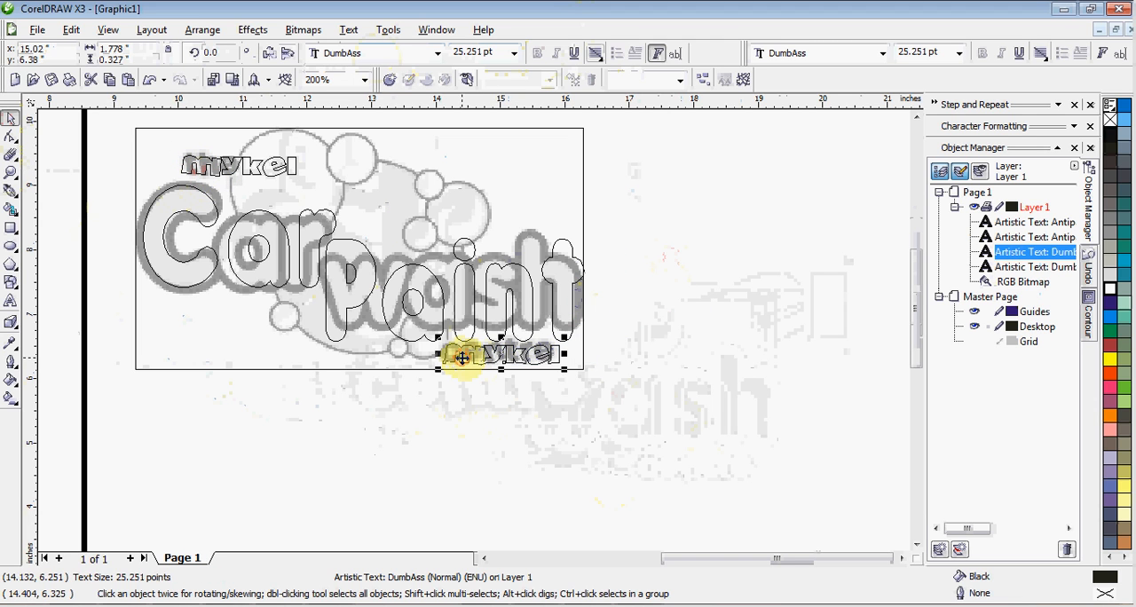
Change the "mykel" copy over the reference word "centre" to read "shop"
{"action": "scroll", "coordinate": [471, 351], "scroll_direction": "up", "scroll_amount": 2}
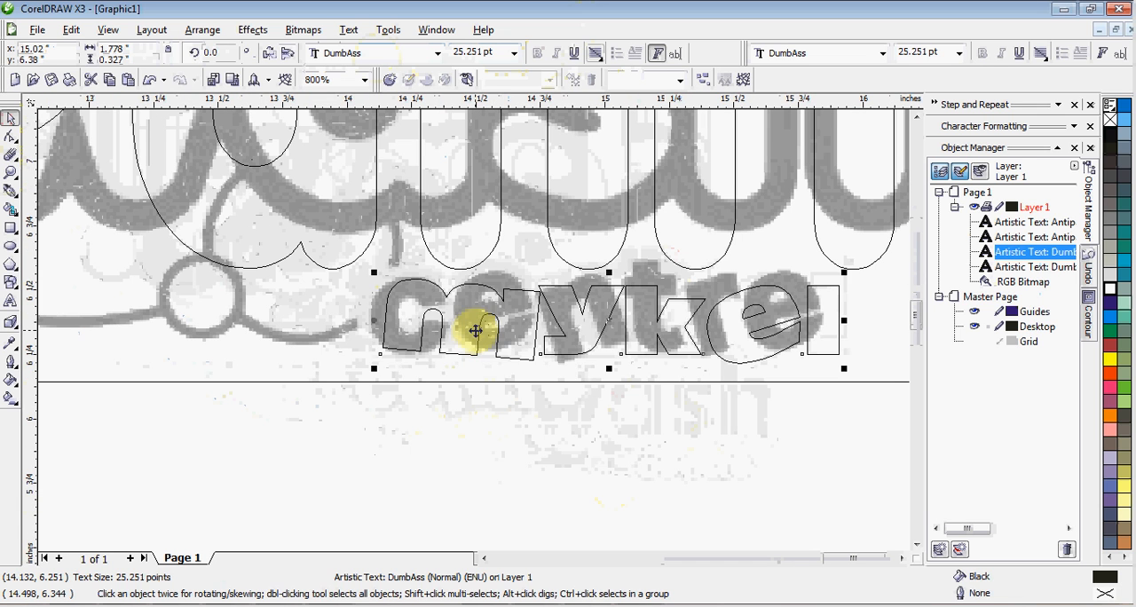
{"action": "key", "text": "F8"}
{"action": "double_click", "coordinate": [475, 330]}
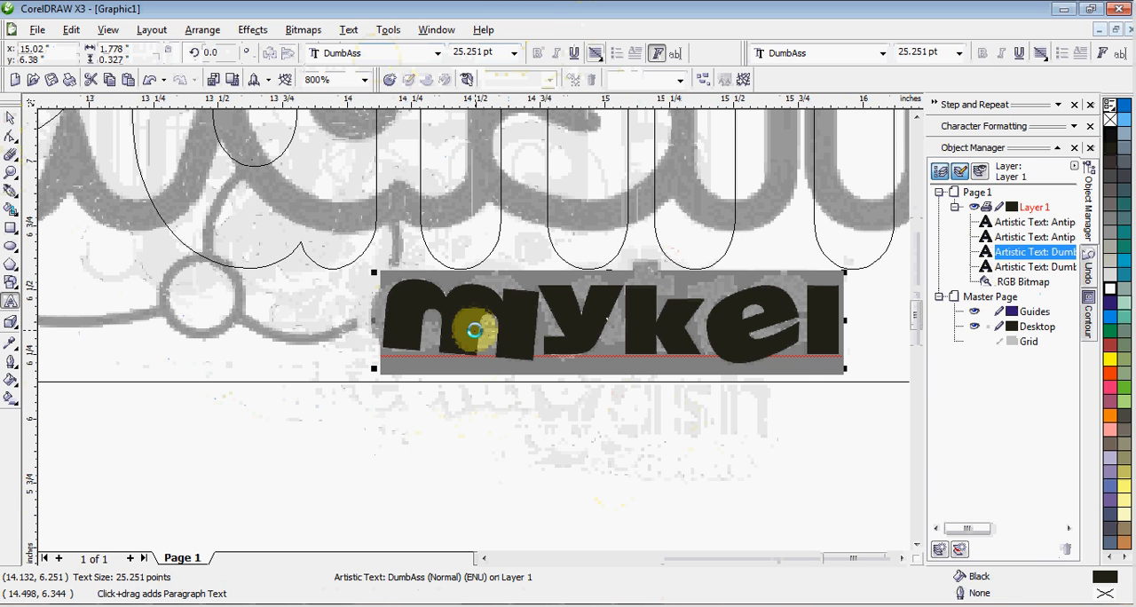
{"action": "type", "text": "shop"}
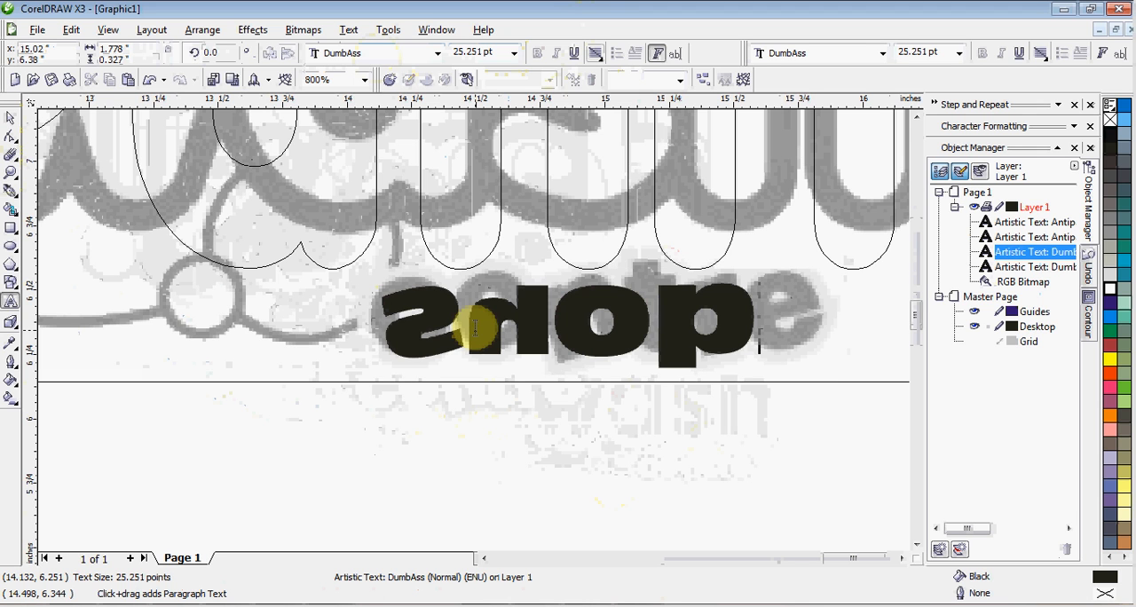
Move the "shop" text to centre it over the reference word "centre" and deselect it
{"action": "left_click", "coordinate": [10, 118]}
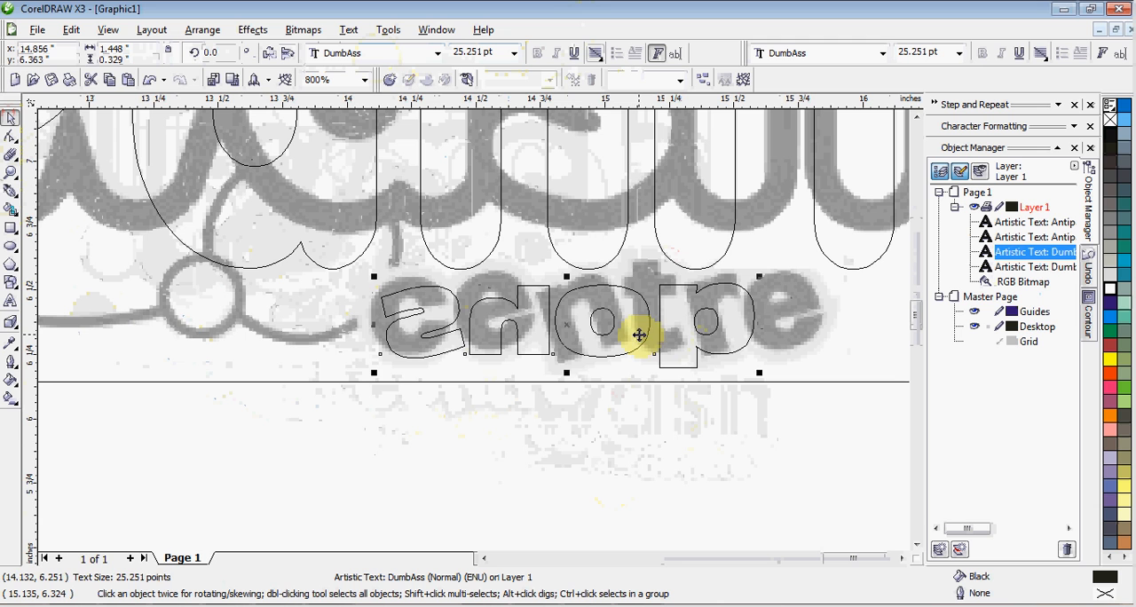
{"action": "left_click_drag", "start_coordinate": [646, 335], "coordinate": [679, 330]}
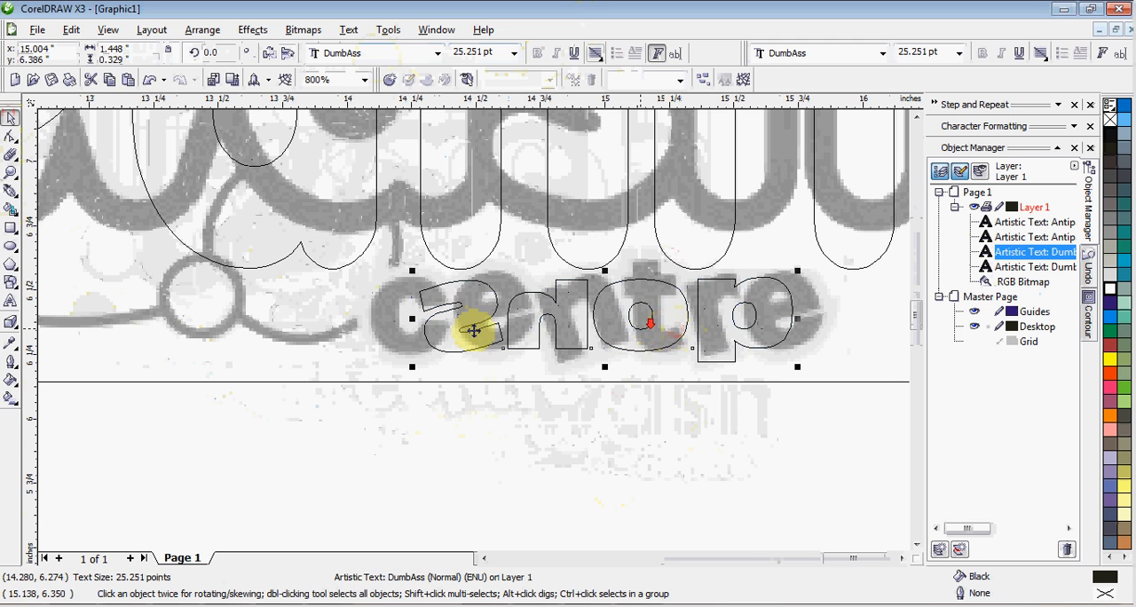
{"action": "scroll", "coordinate": [472, 326], "scroll_direction": "down", "scroll_amount": 2}
{"action": "scroll", "coordinate": [470, 341], "scroll_direction": "down", "scroll_amount": 1}
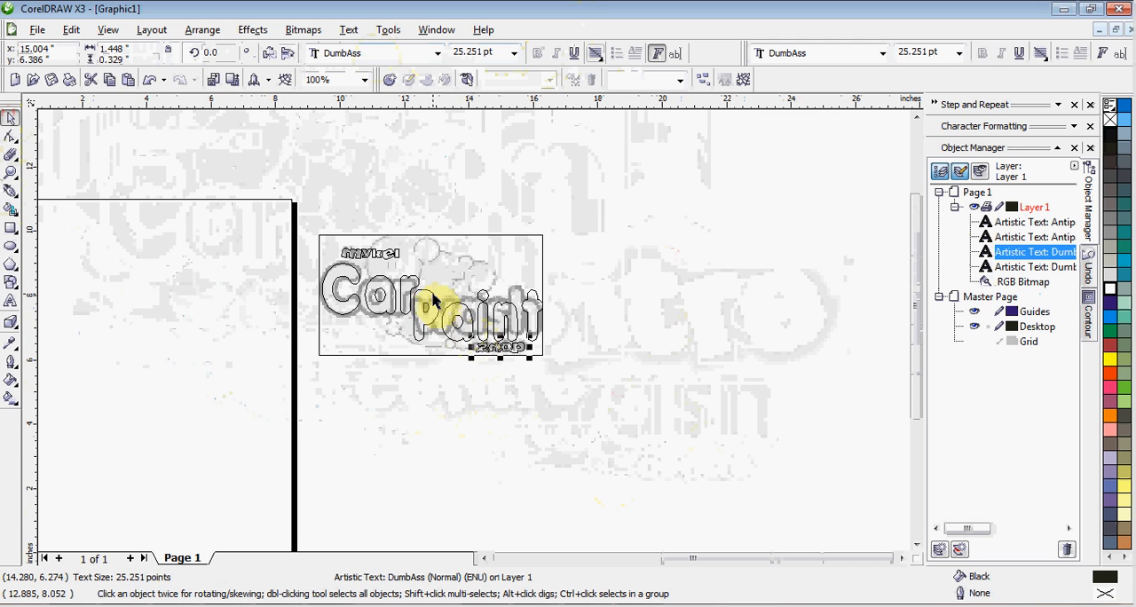
{"action": "scroll", "coordinate": [479, 337], "scroll_direction": "up", "scroll_amount": 1}
{"action": "left_click", "coordinate": [793, 255]}
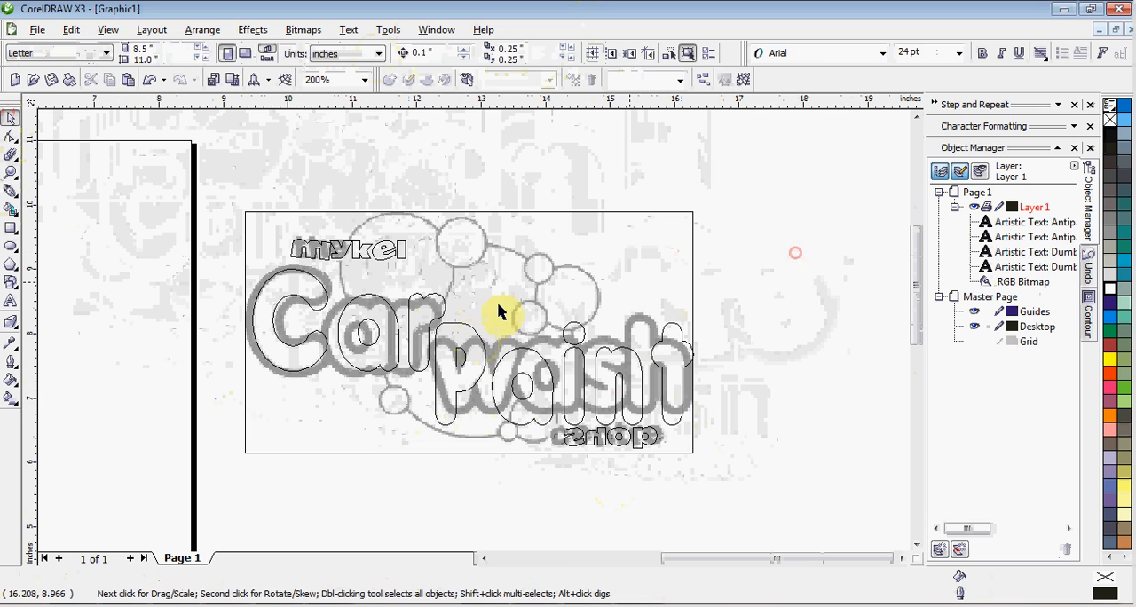
{"action": "scroll", "coordinate": [473, 339], "scroll_direction": "up", "scroll_amount": 1}
{"action": "scroll", "coordinate": [482, 350], "scroll_direction": "down", "scroll_amount": 1}
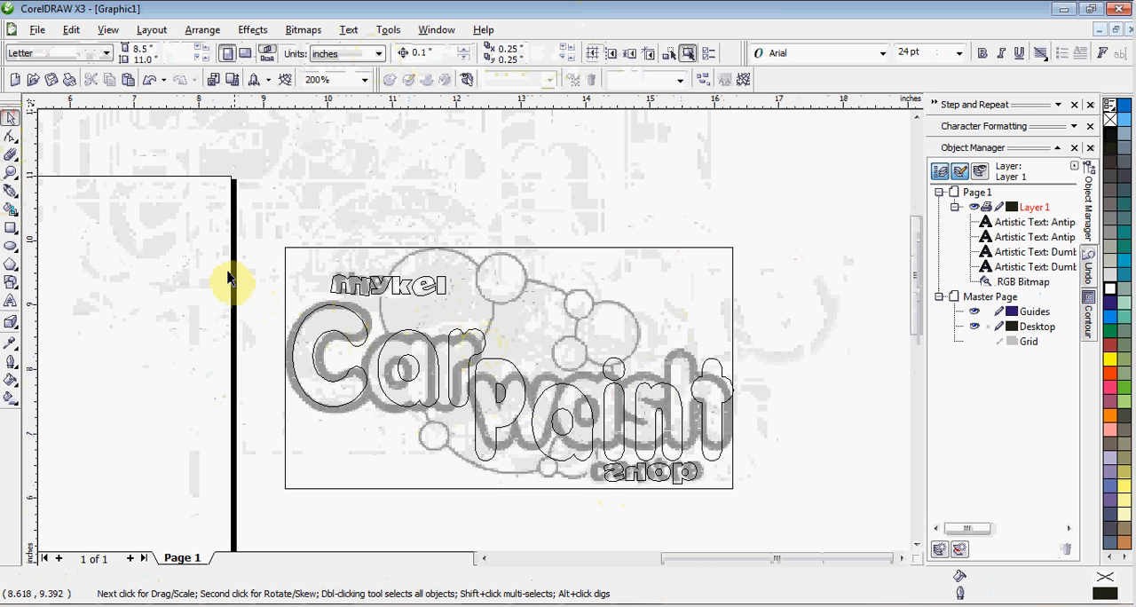
Select all four text objects and move them together into the empty space to the right of the reference bitmap
{"action": "left_click_drag", "start_coordinate": [229, 267], "coordinate": [839, 539]}
{"action": "scroll", "coordinate": [735, 456], "scroll_direction": "down", "scroll_amount": 1}
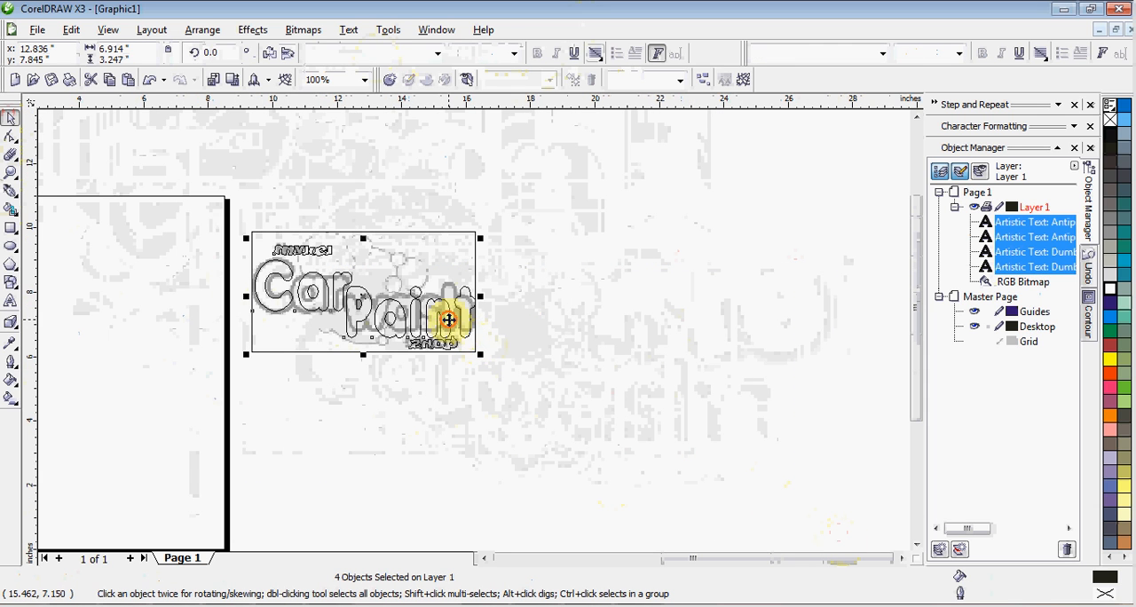
{"action": "left_click_drag", "start_coordinate": [449, 320], "coordinate": [692, 322]}
{"action": "left_click", "coordinate": [586, 369]}
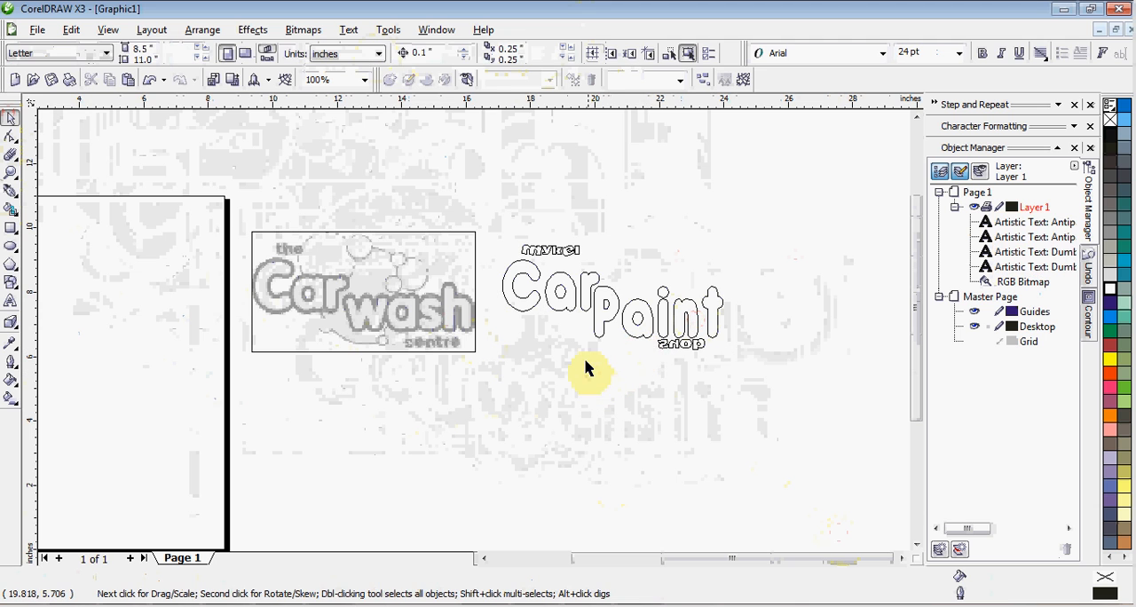
Fit all objects in the view and switch the display from wireframe to Enhanced
{"action": "key", "text": "F4"}
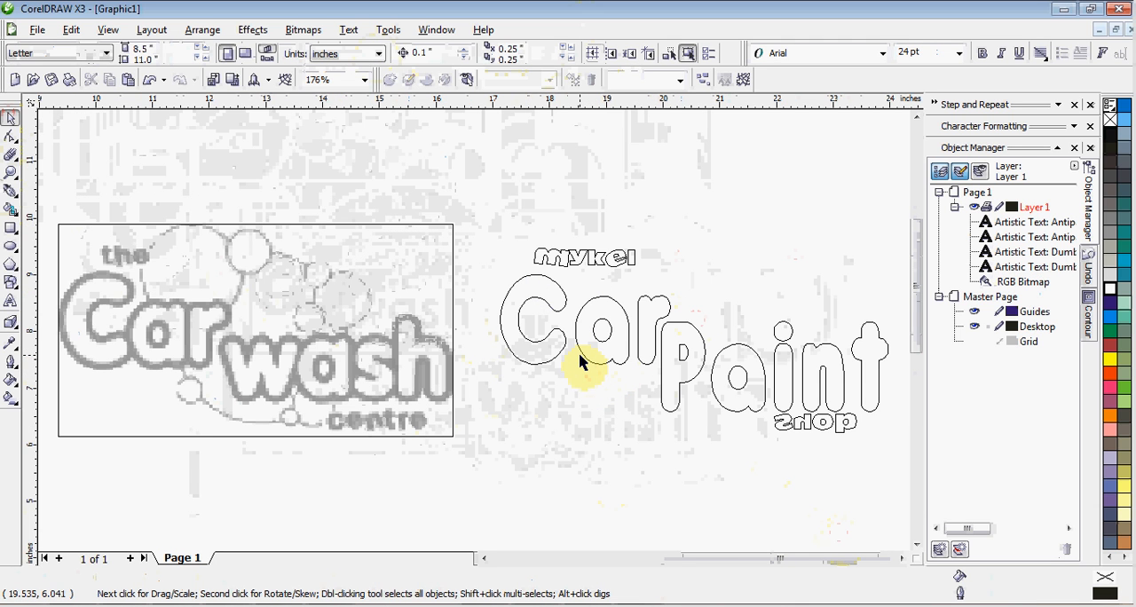
{"action": "key", "text": "alt+v"}
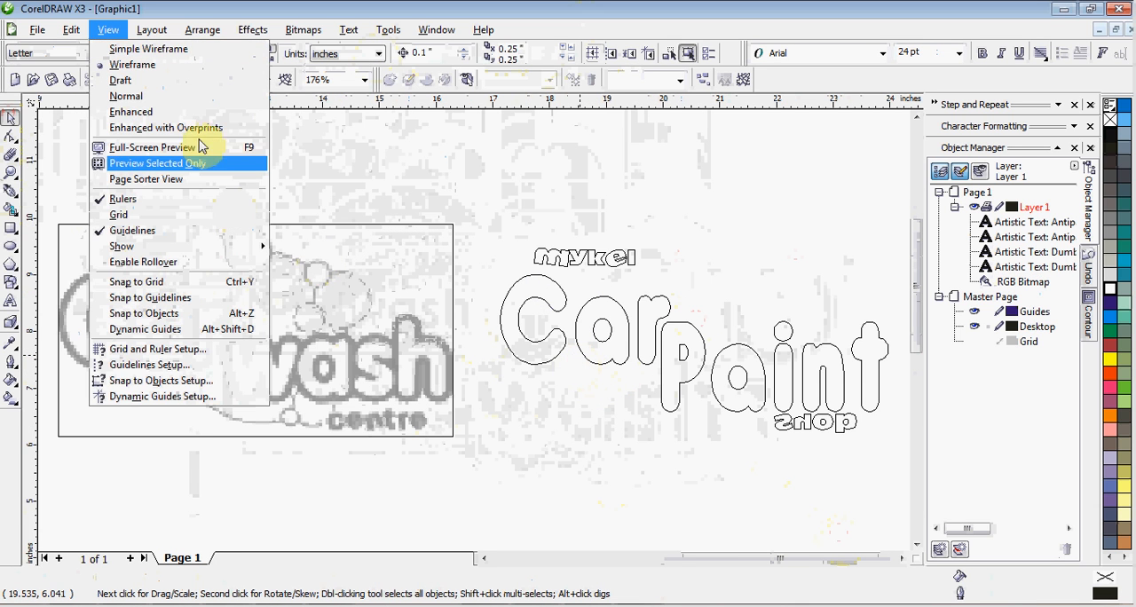
{"action": "left_click", "coordinate": [165, 113]}
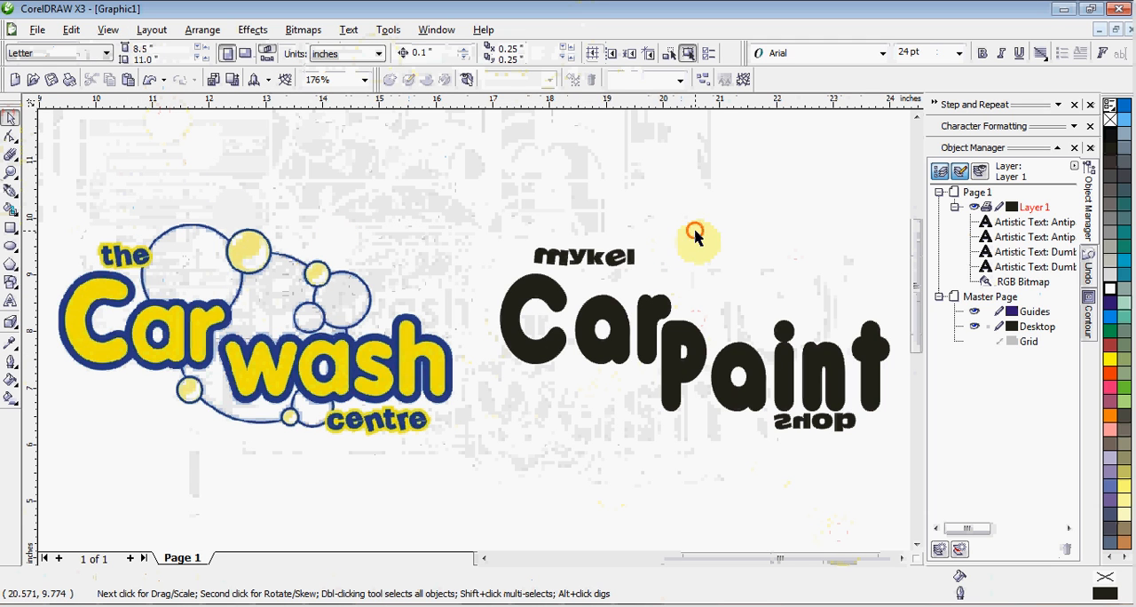
Trace the car wash bitmap as Line art with PowerTRACE, accepting the default trace settings
{"action": "left_click", "coordinate": [429, 377]}
{"action": "right_click", "coordinate": [428, 376]}
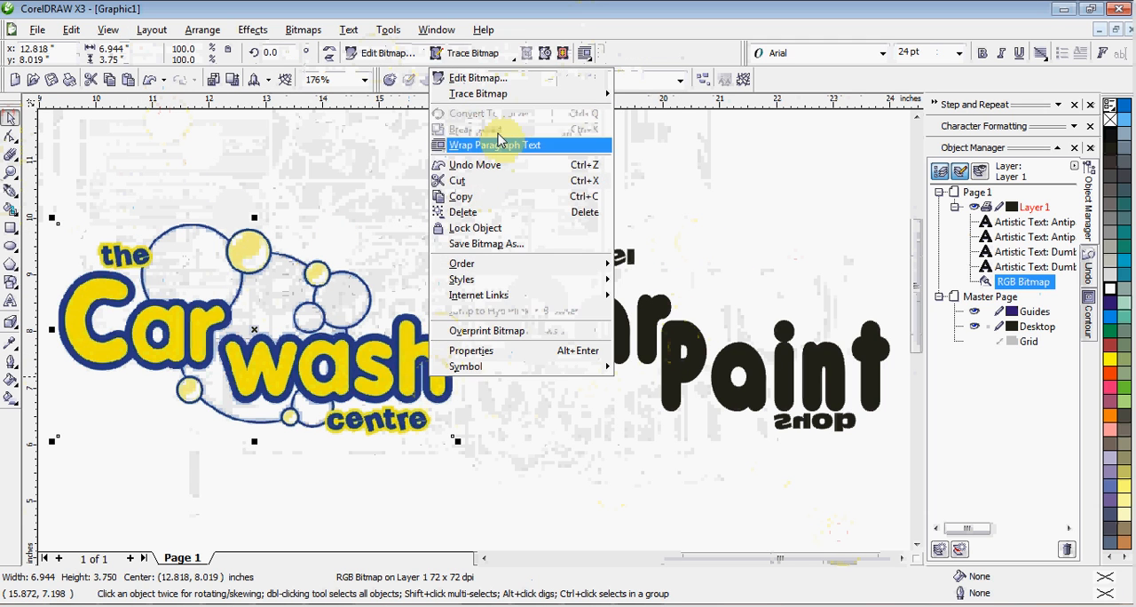
{"action": "mouse_move", "coordinate": [511, 95]}
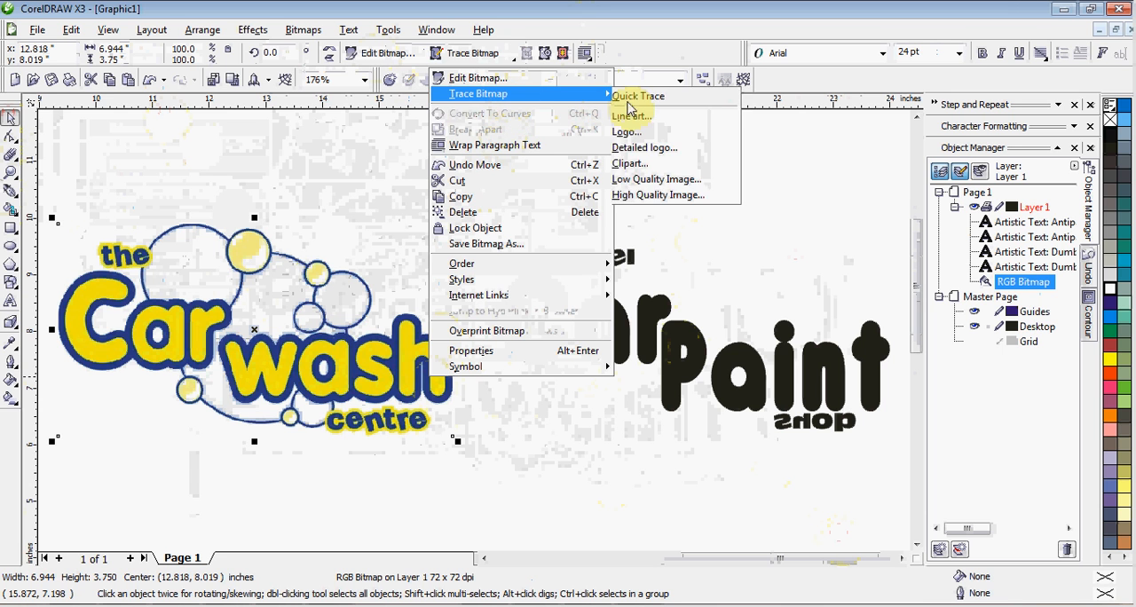
{"action": "left_click", "coordinate": [638, 122]}
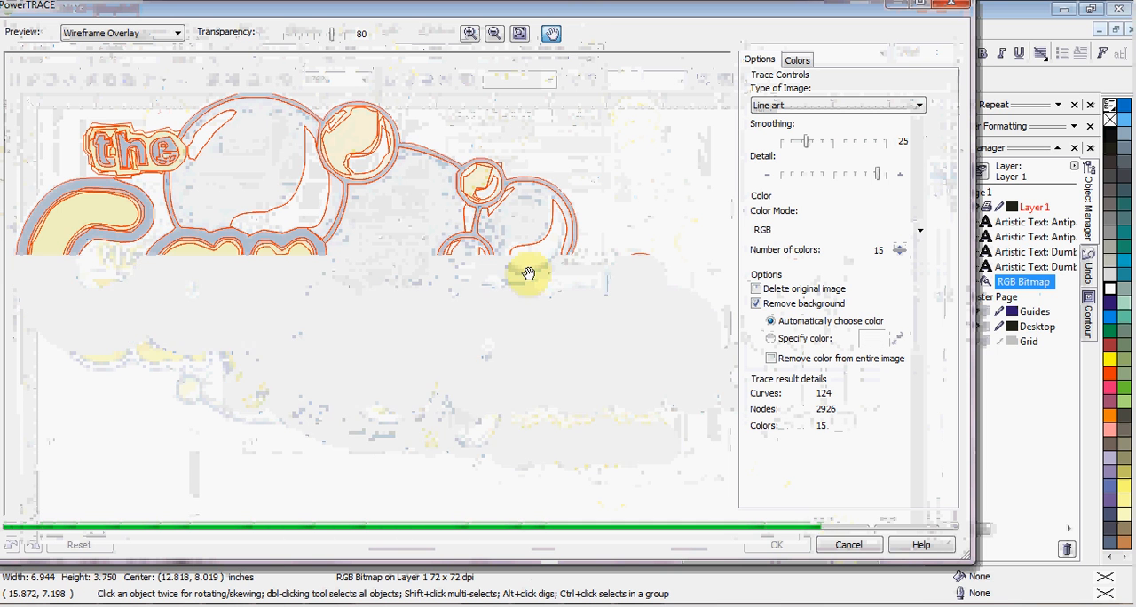
{"action": "key", "text": "Return"}
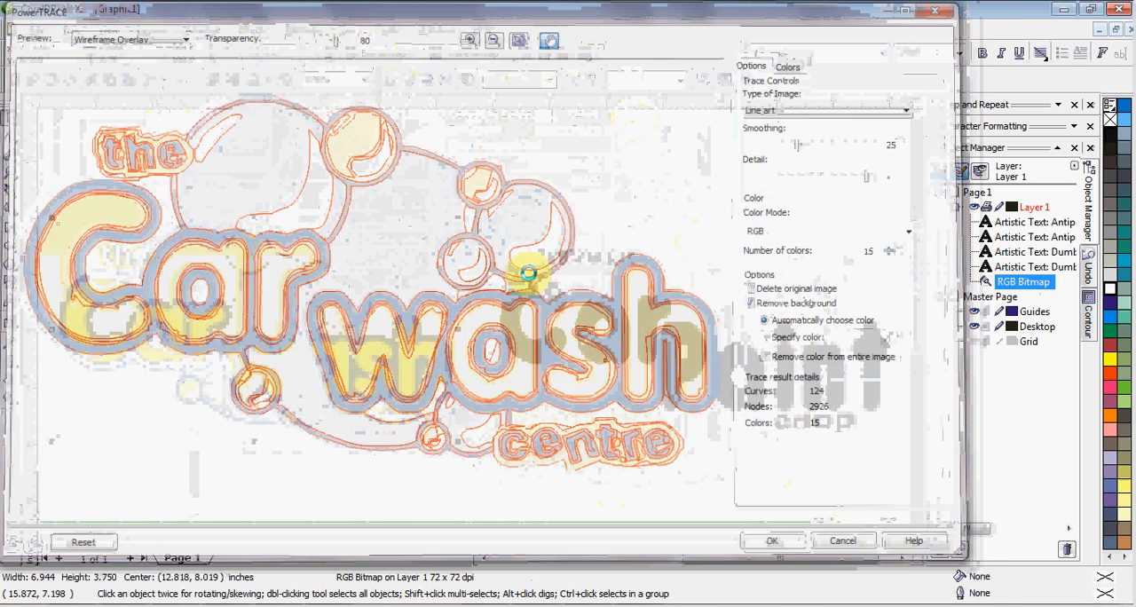
{"action": "scroll", "coordinate": [474, 332], "scroll_direction": "down", "scroll_amount": 1}
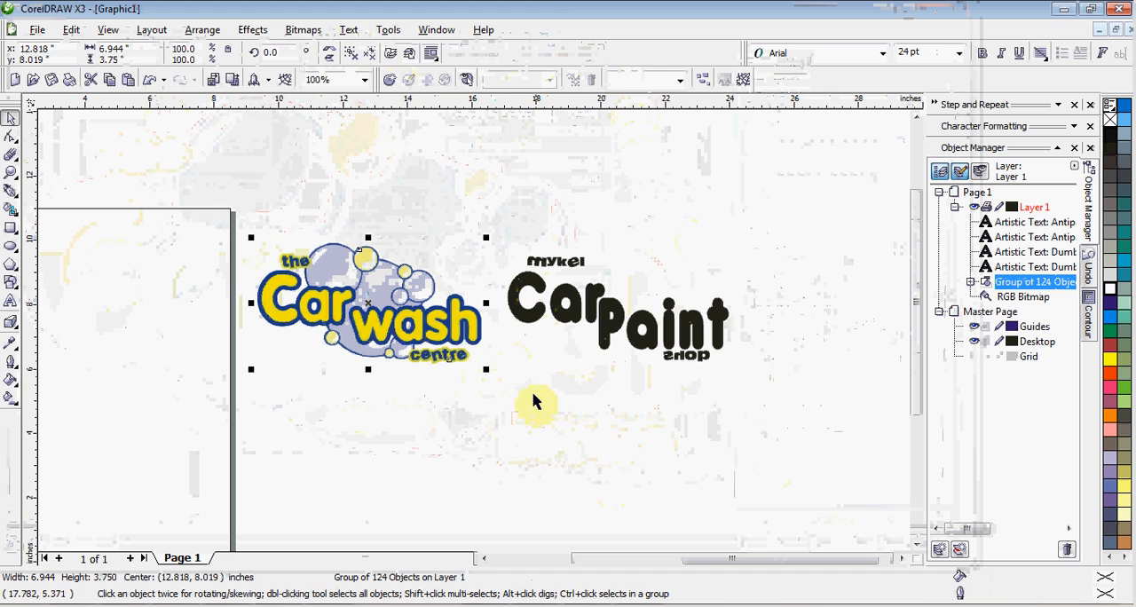
Move the traced group of the car wash logo to the right of the "Car Paint" text
{"action": "left_click", "coordinate": [547, 416]}
{"action": "mouse_move", "coordinate": [420, 331]}
{"action": "left_mouse_down"}
{"action": "mouse_move", "coordinate": [520, 408]}
{"action": "mouse_move", "coordinate": [449, 454]}
{"action": "mouse_move", "coordinate": [802, 374]}
{"action": "mouse_move", "coordinate": [879, 326]}
{"action": "mouse_move", "coordinate": [905, 339]}
{"action": "mouse_move", "coordinate": [839, 331]}
{"action": "left_mouse_up"}
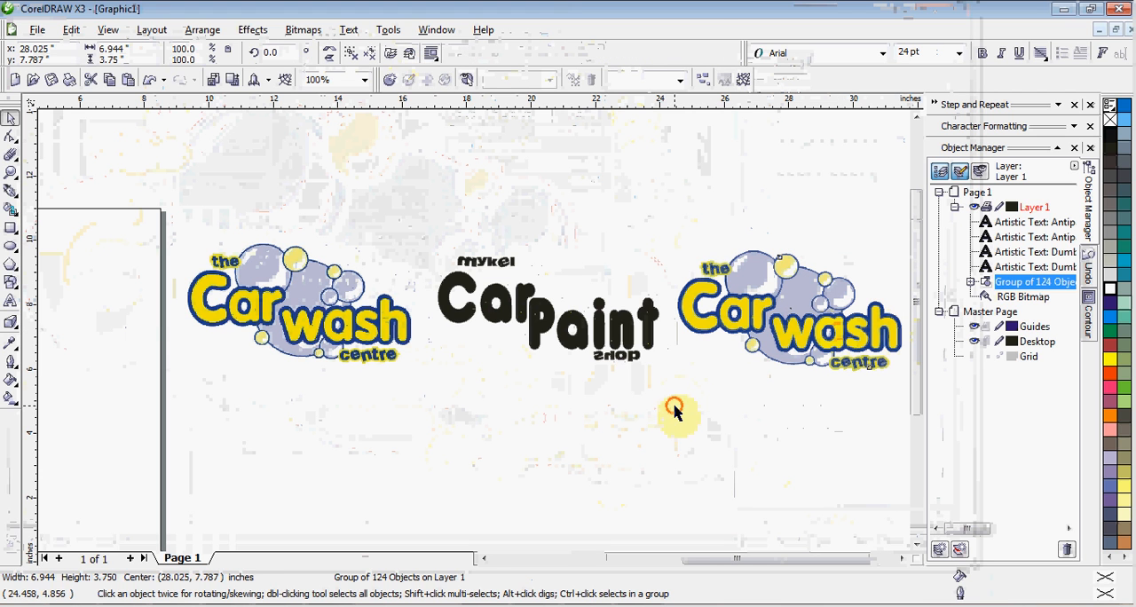
{"action": "left_click", "coordinate": [674, 414]}
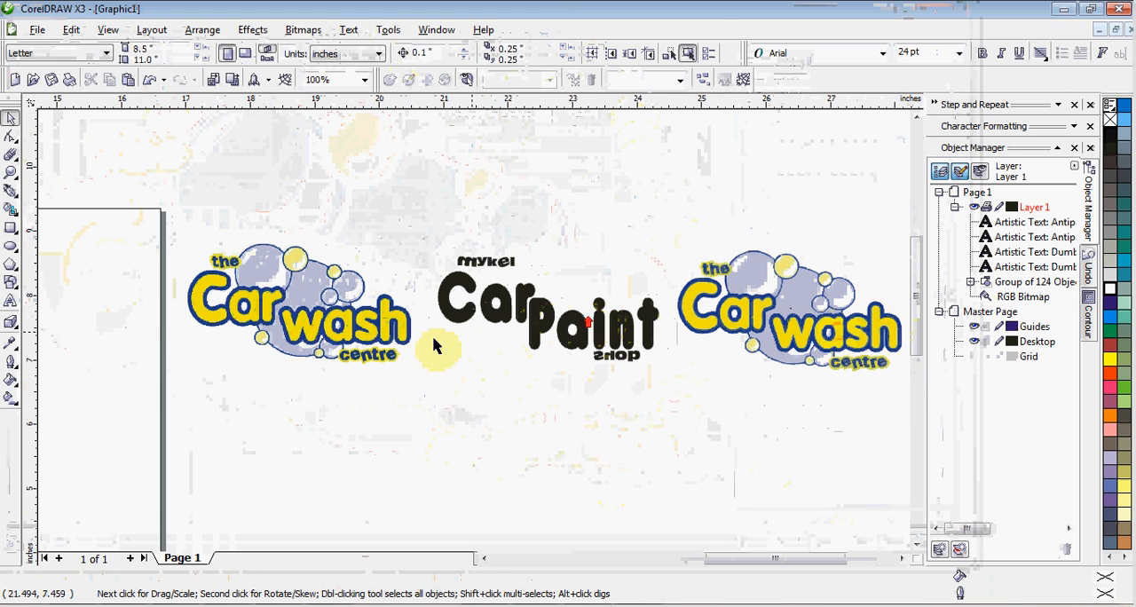
Convert the "Car" and "Paint" texts to curves and combine them into a single curve
{"action": "scroll", "coordinate": [436, 345], "scroll_direction": "up", "scroll_amount": 1}
{"action": "scroll", "coordinate": [111, 392], "scroll_direction": "up", "scroll_amount": 1}
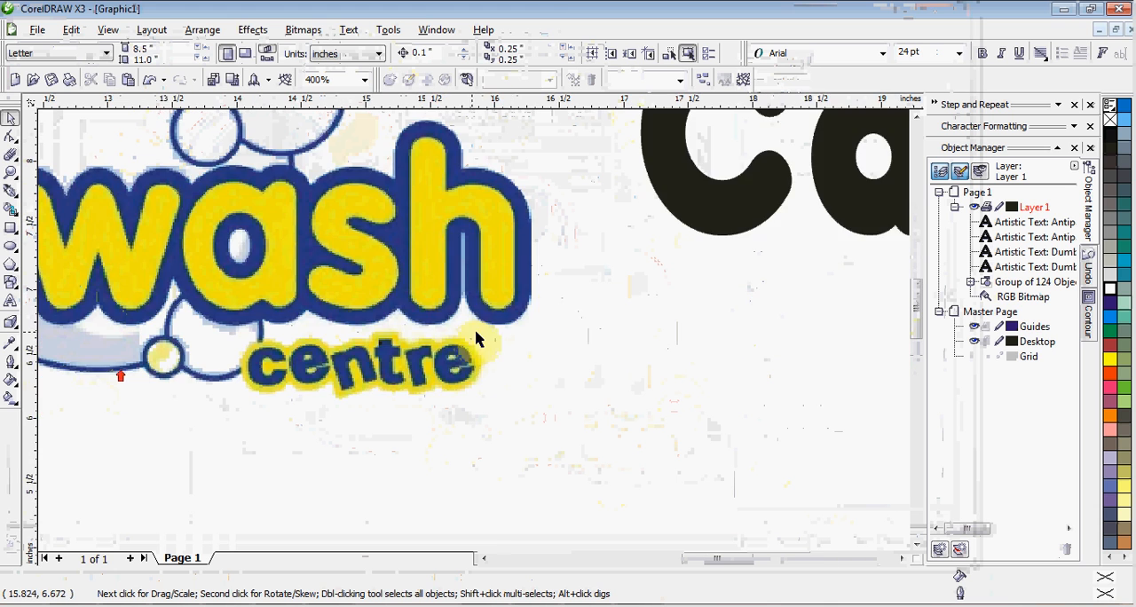
{"action": "scroll", "coordinate": [475, 338], "scroll_direction": "down", "scroll_amount": 2}
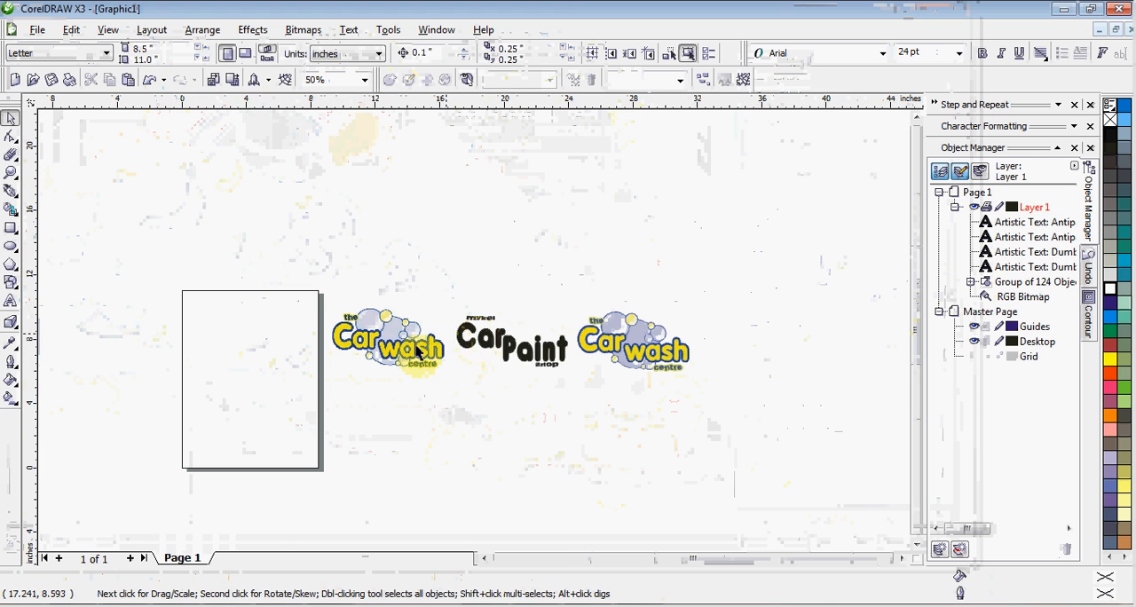
{"action": "scroll", "coordinate": [475, 336], "scroll_direction": "up", "scroll_amount": 1}
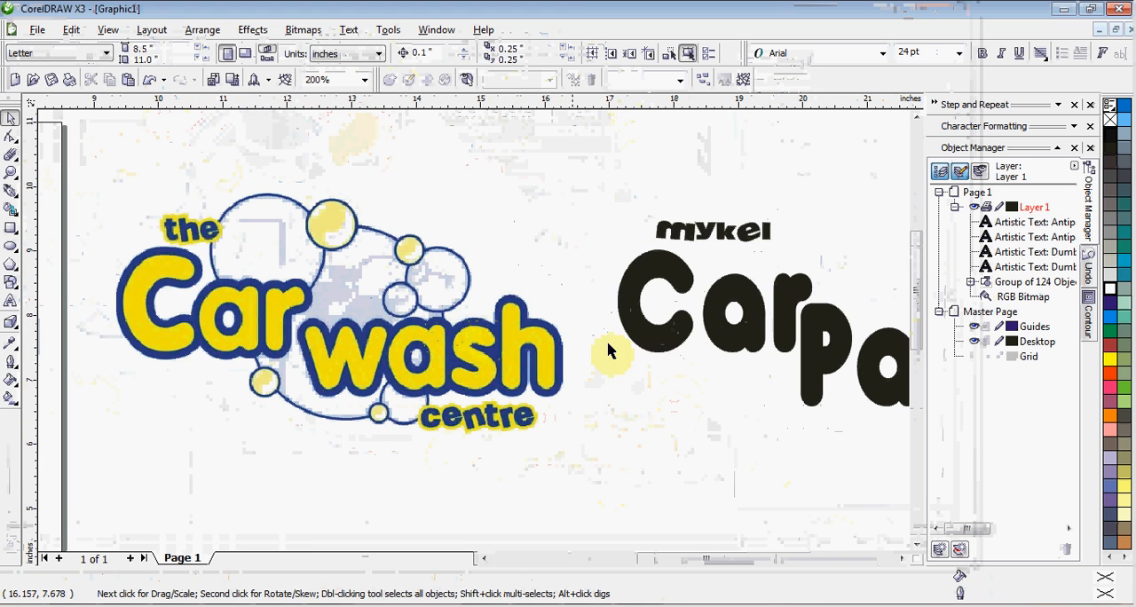
{"action": "left_click", "coordinate": [658, 353]}
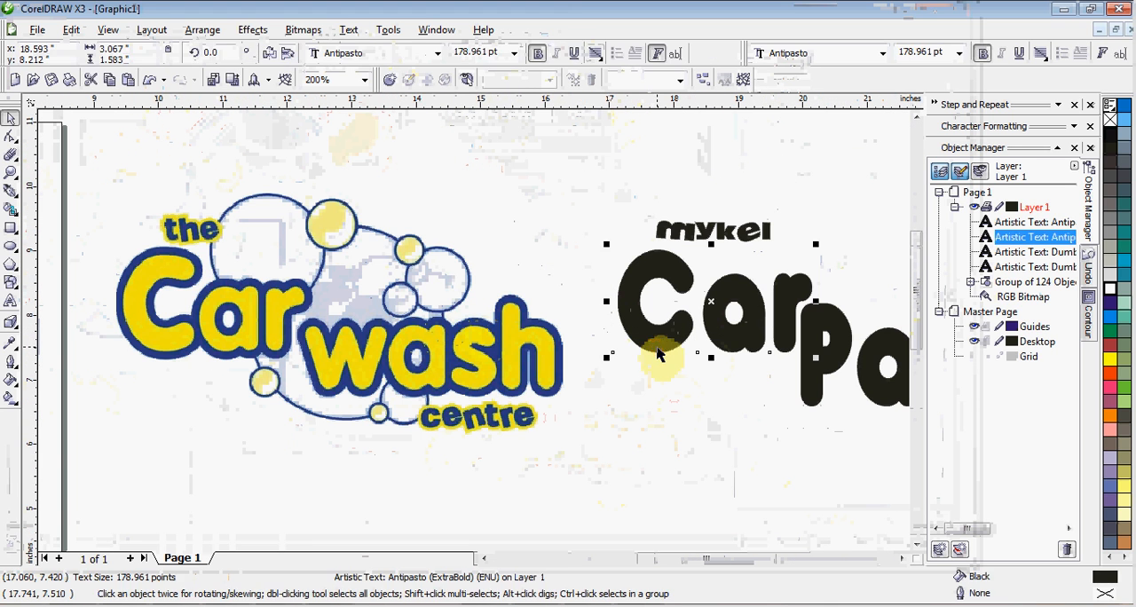
{"action": "left_click", "coordinate": [810, 393]}
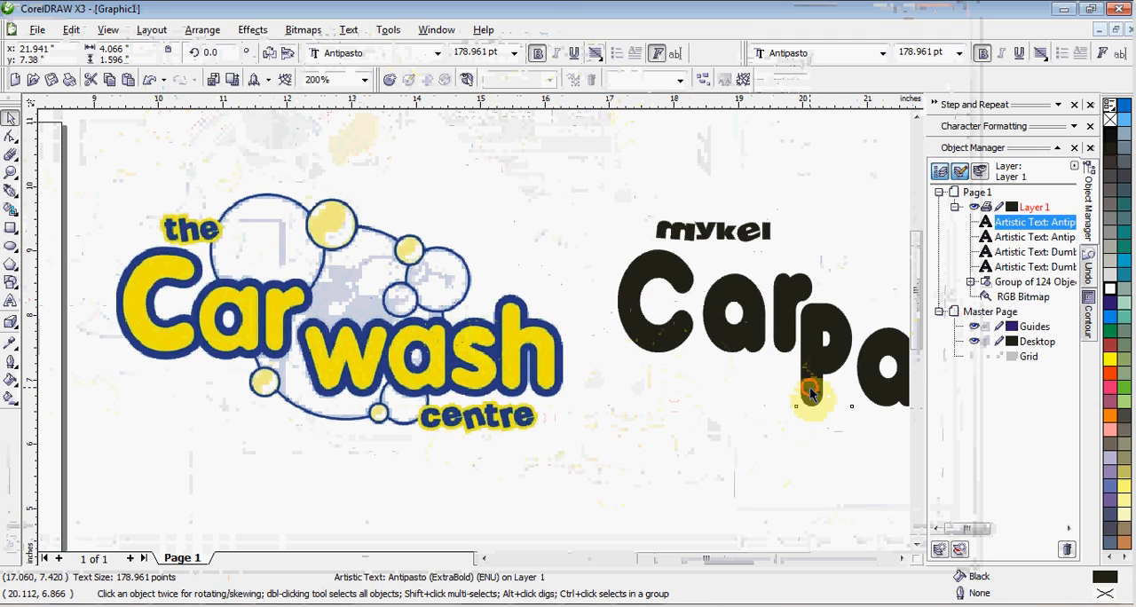
{"action": "left_click", "coordinate": [746, 349], "text": "shift"}
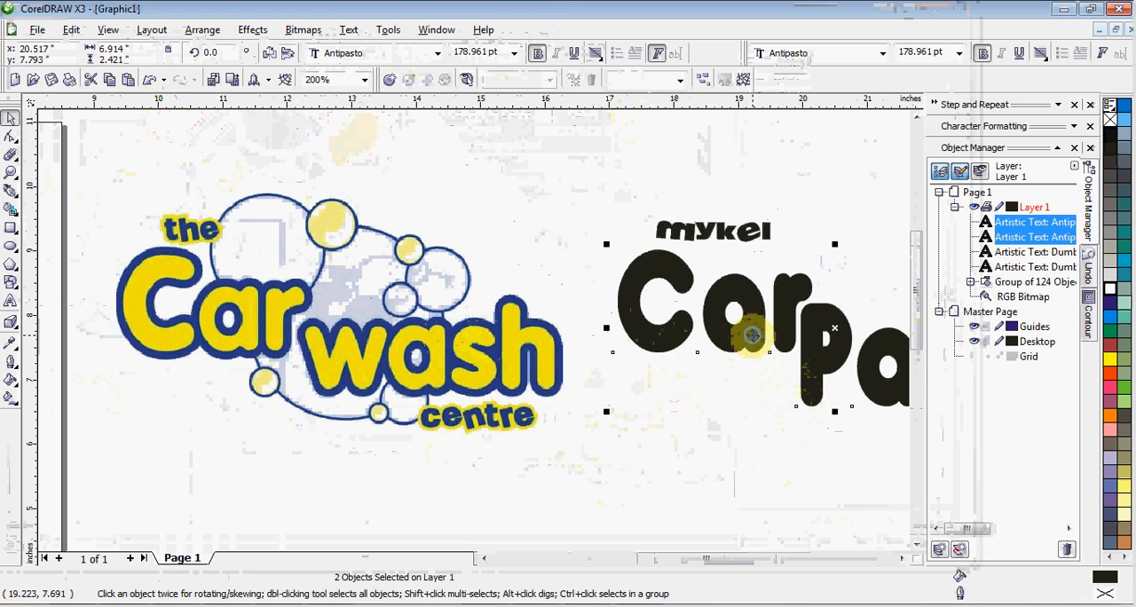
{"action": "right_click", "coordinate": [753, 338]}
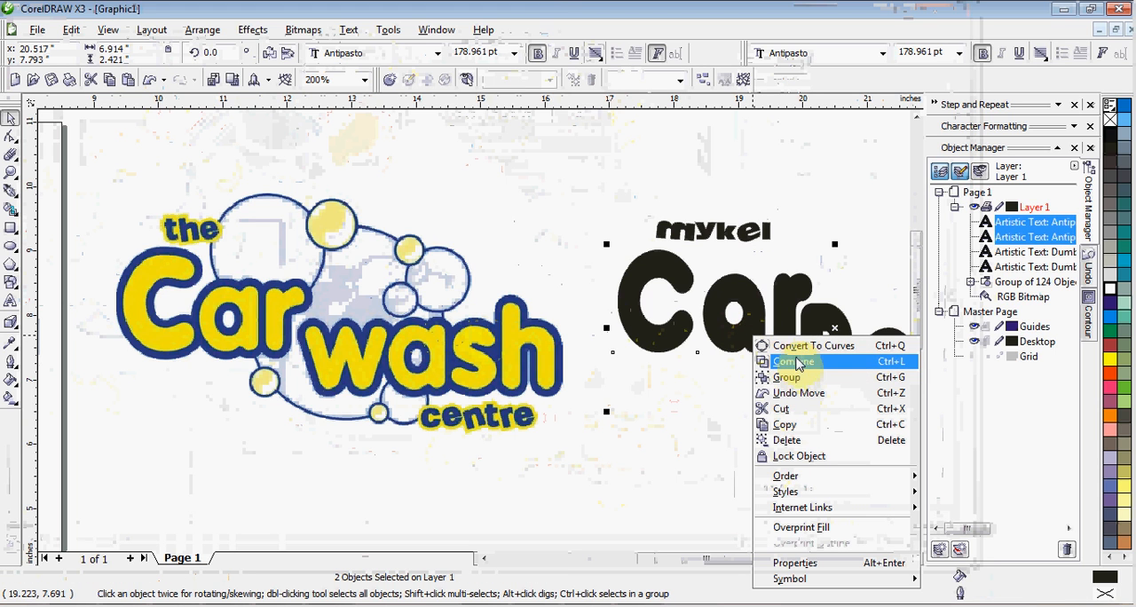
{"action": "left_click", "coordinate": [796, 348]}
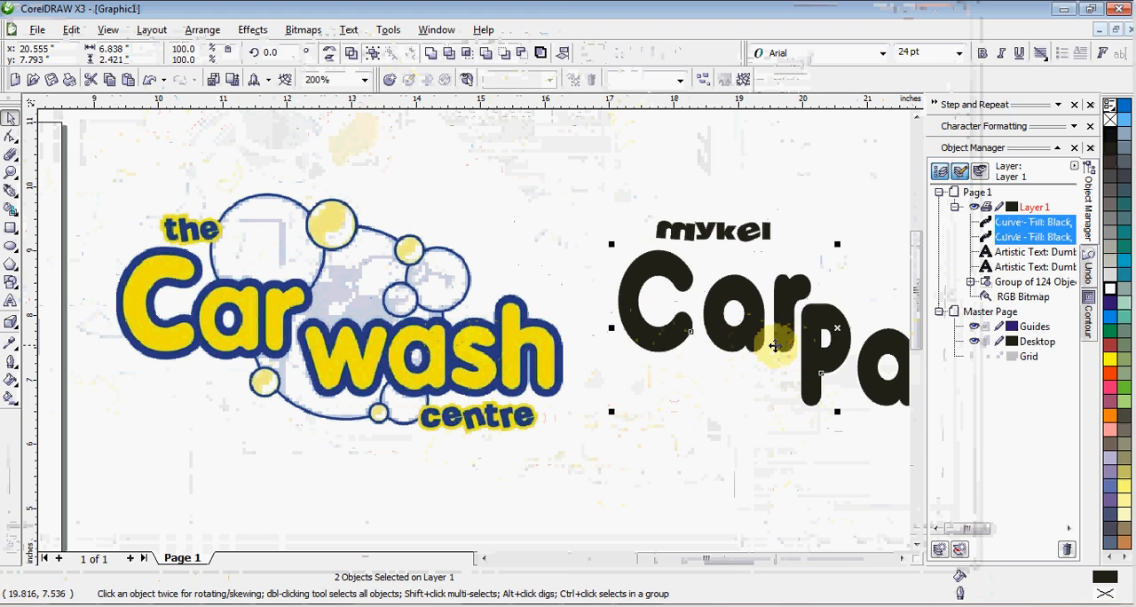
{"action": "right_click", "coordinate": [726, 324]}
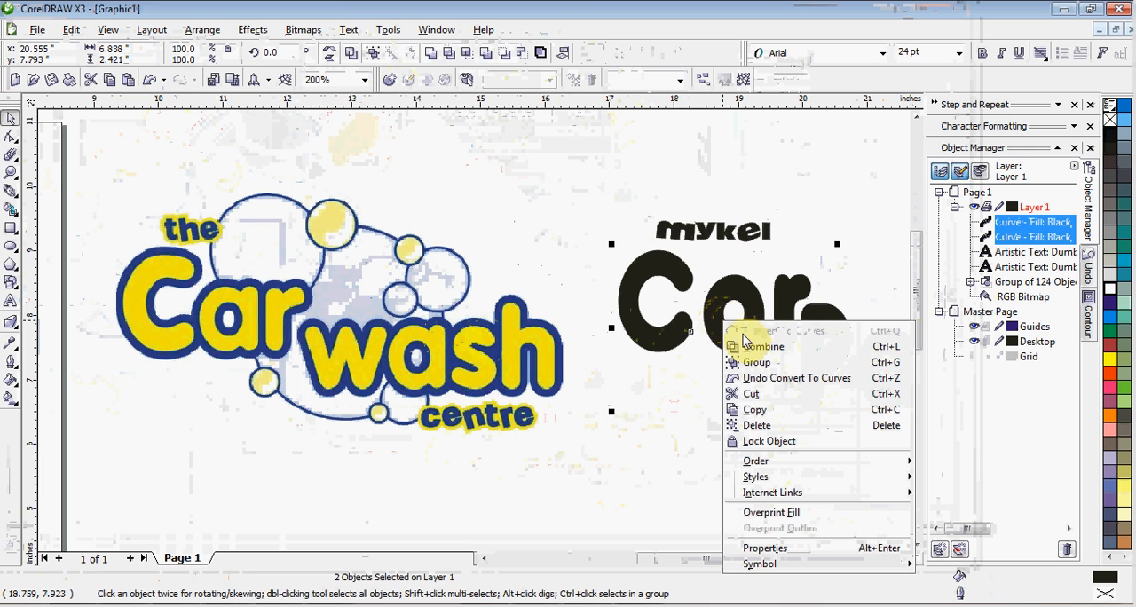
{"action": "left_click", "coordinate": [745, 351]}
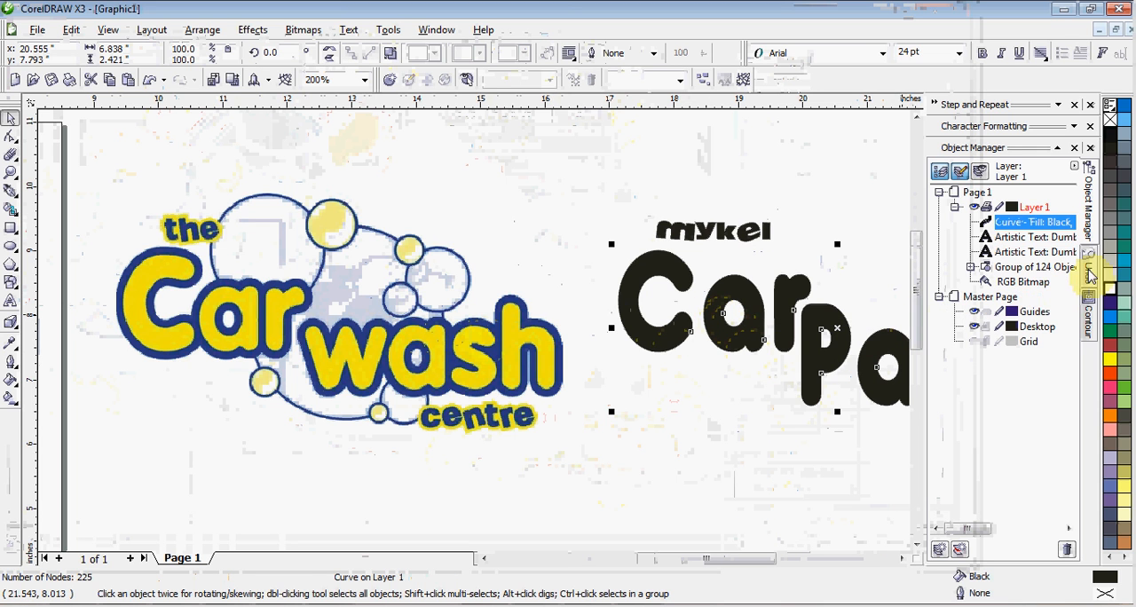
Apply a one-step outside contour to the combined "Car Paint" curve and set its offset to 0.112 in
{"action": "left_click", "coordinate": [1090, 307]}
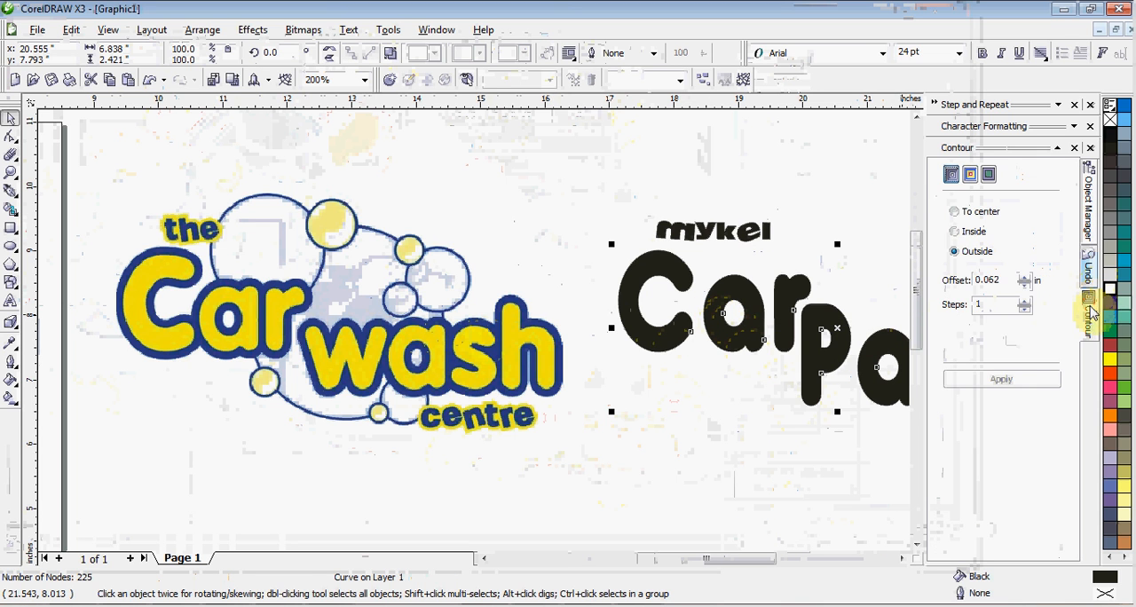
{"action": "left_click", "coordinate": [1011, 377]}
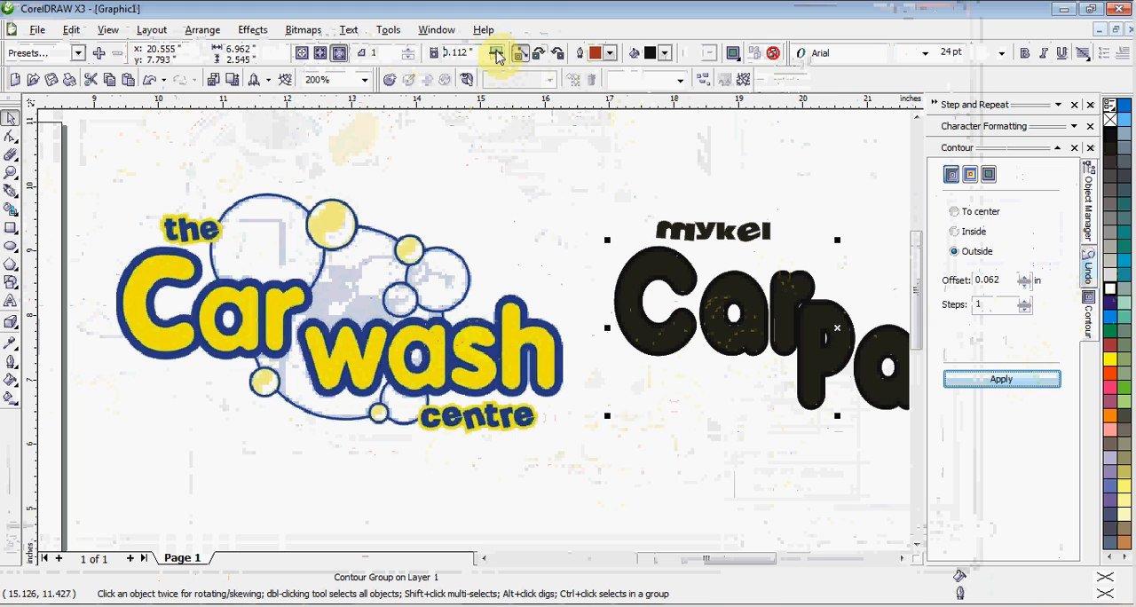
{"action": "left_click", "coordinate": [497, 55]}
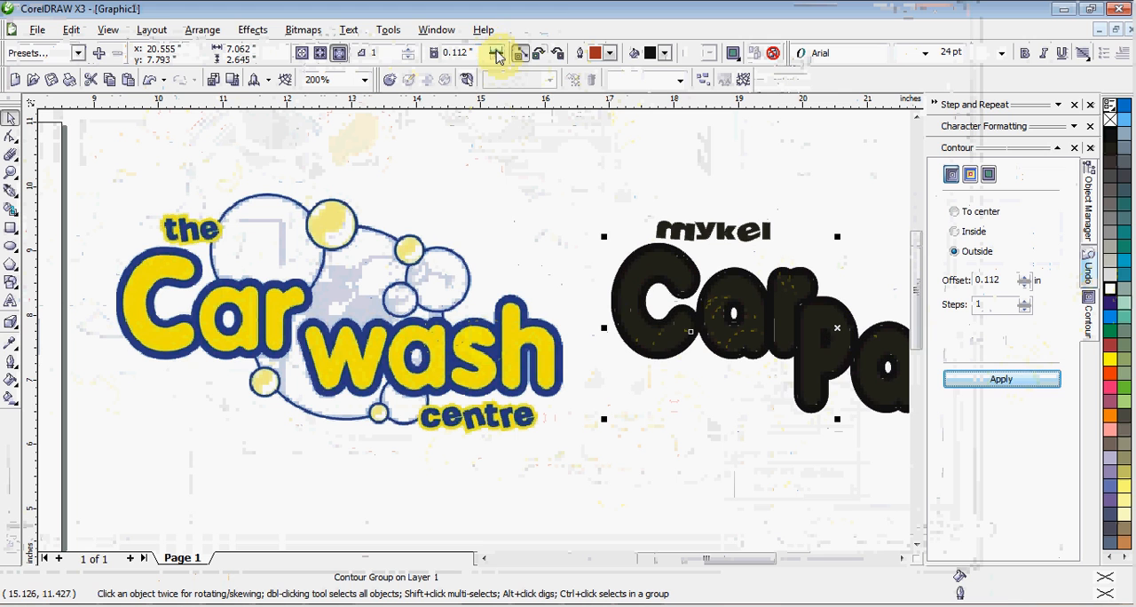
Break the contour group apart into two separate curves and deselect them
{"action": "left_click", "coordinate": [1087, 222]}
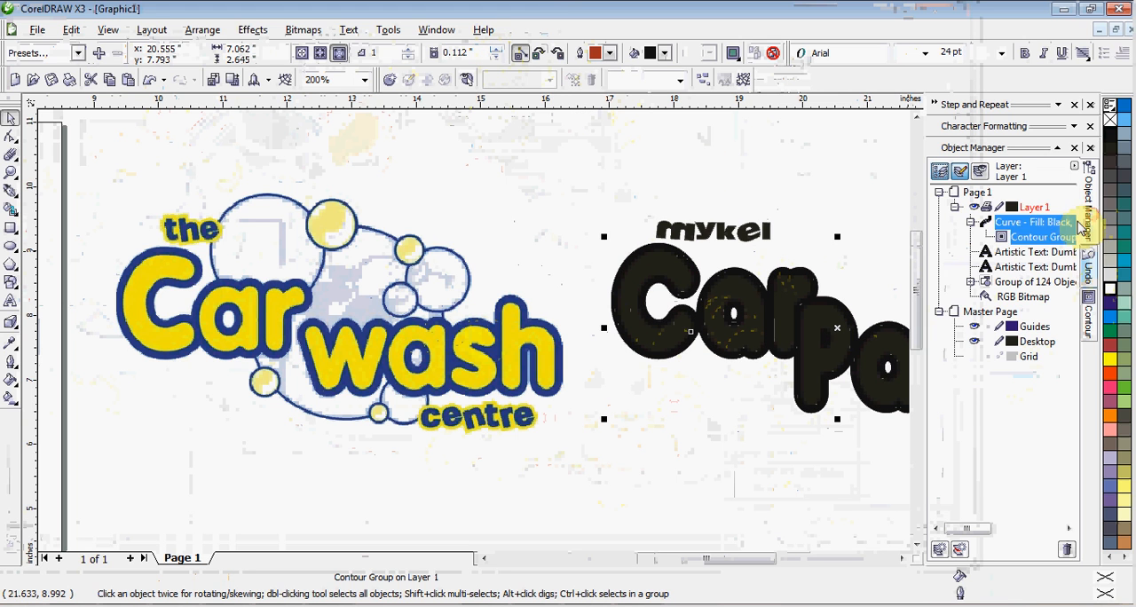
{"action": "right_click", "coordinate": [1015, 242]}
{"action": "key", "text": "ctrl+k"}
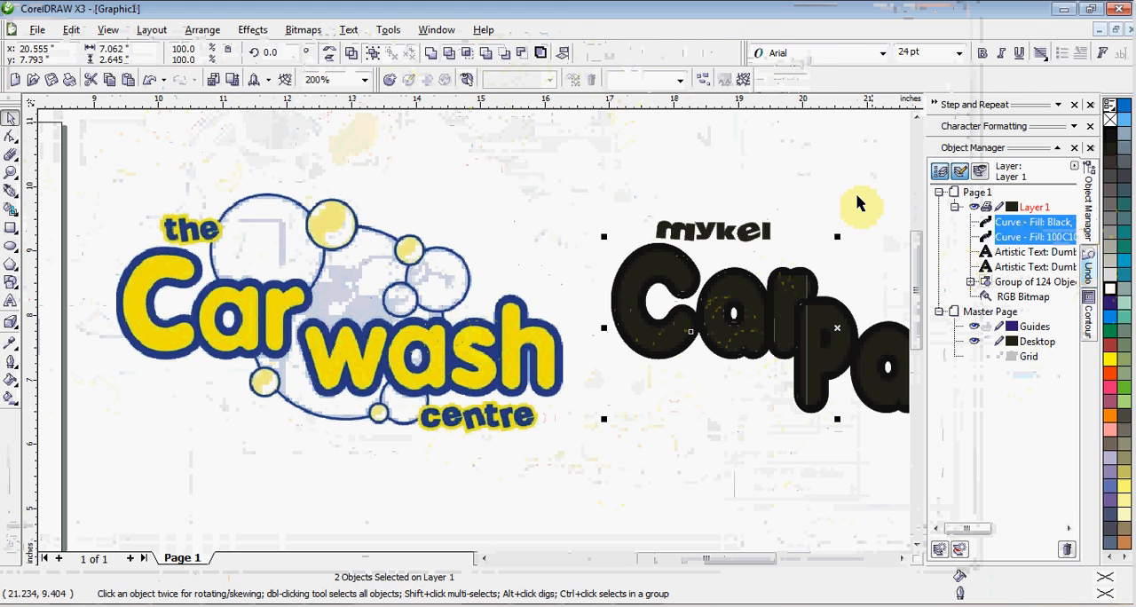
{"action": "left_click", "coordinate": [840, 180]}
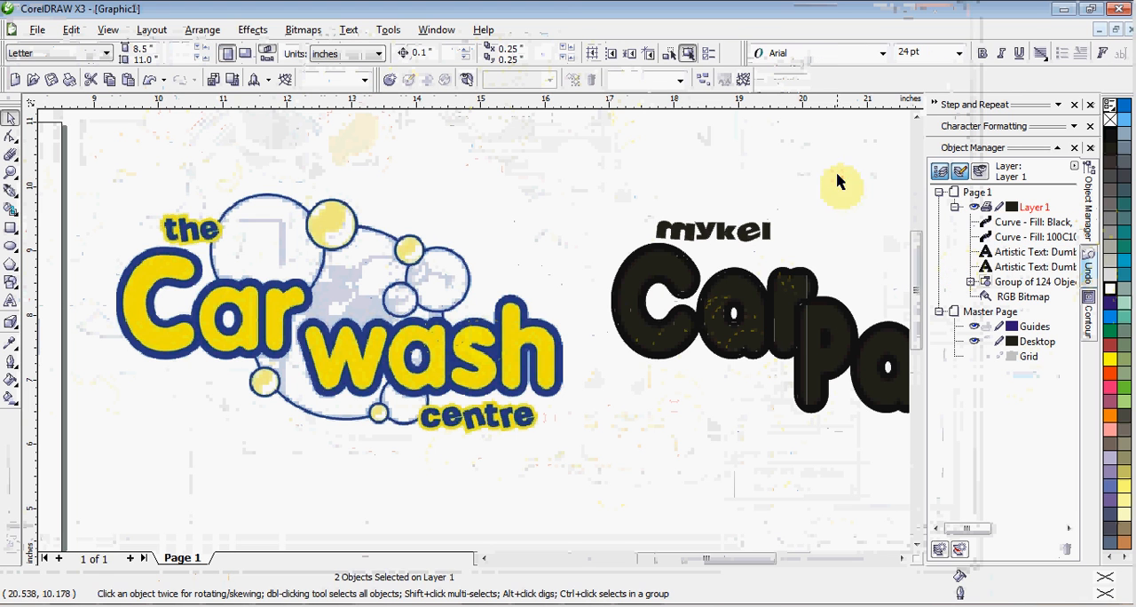
Fill the inner "Car Paint" letter curve with the yellow sampled from the traced car wash logo's lettering
{"action": "left_click", "coordinate": [760, 329]}
{"action": "scroll", "coordinate": [789, 332], "scroll_direction": "down", "scroll_amount": 2}
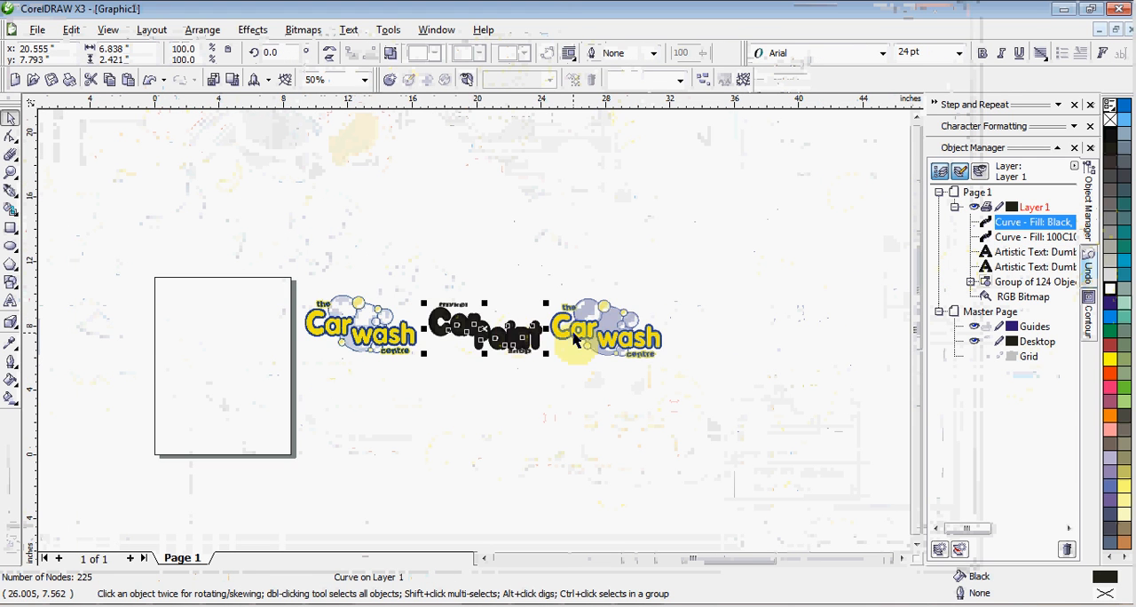
{"action": "scroll", "coordinate": [548, 332], "scroll_direction": "up", "scroll_amount": 2}
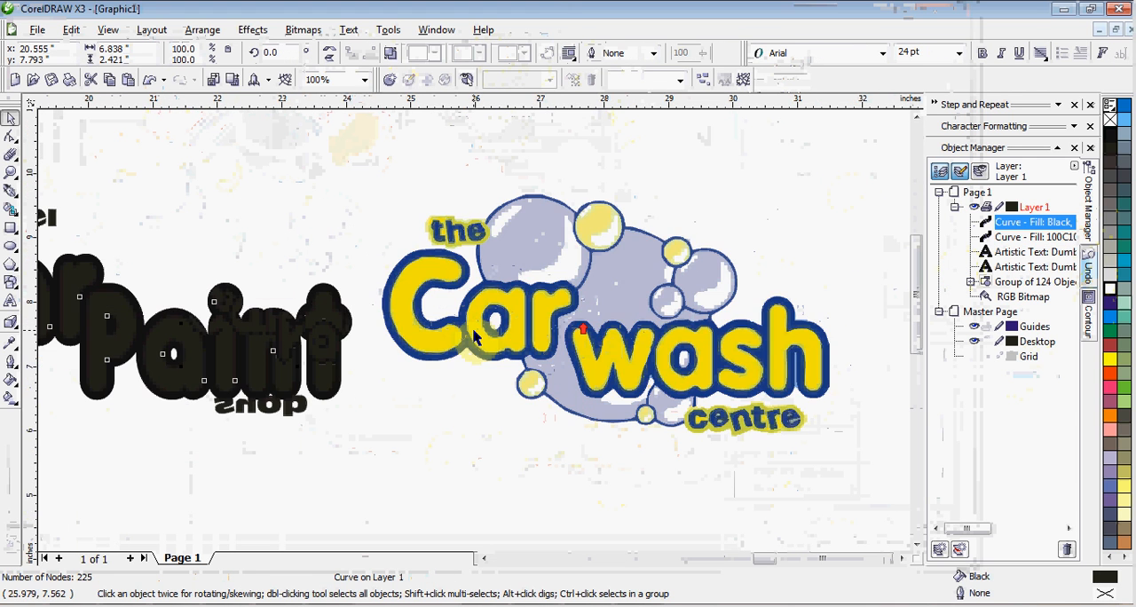
{"action": "left_click", "coordinate": [11, 346]}
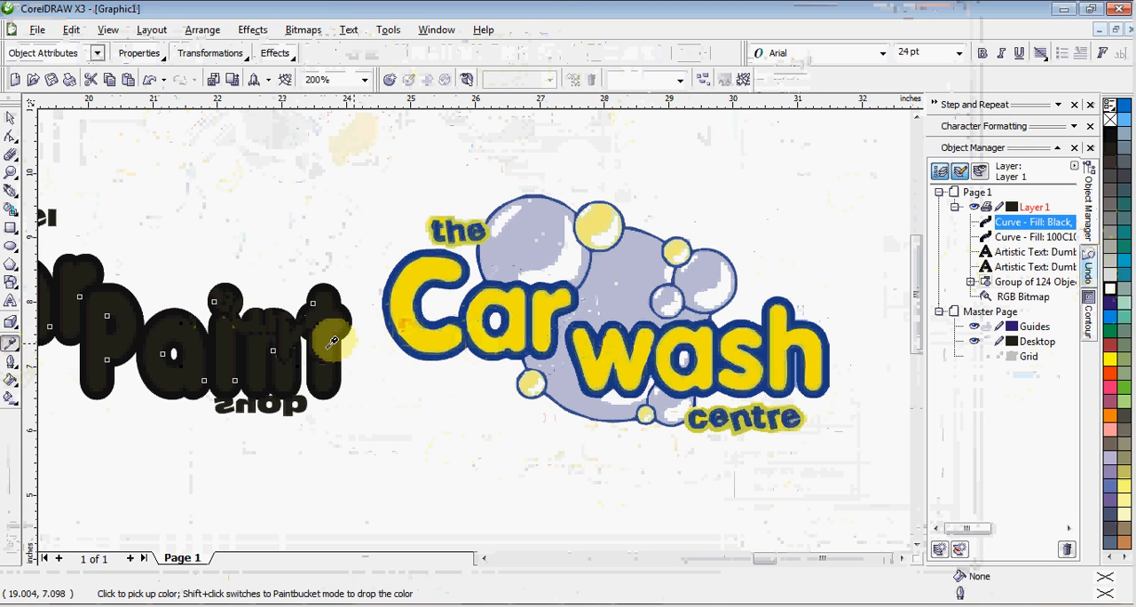
{"action": "scroll", "coordinate": [331, 341], "scroll_direction": "up", "scroll_amount": 2}
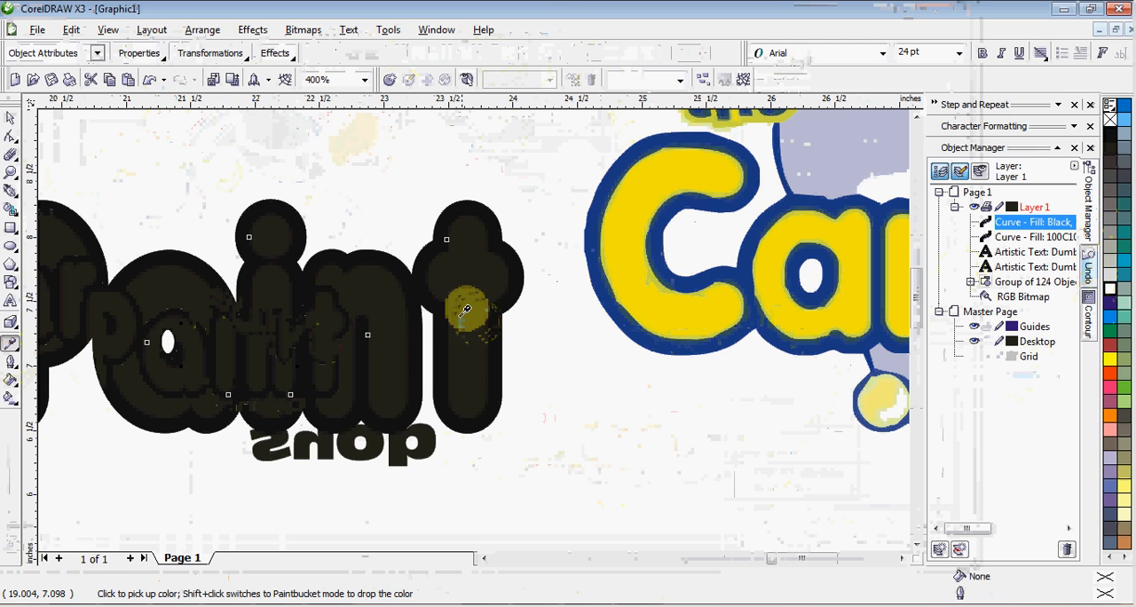
{"action": "left_click", "coordinate": [461, 310], "text": "shift"}
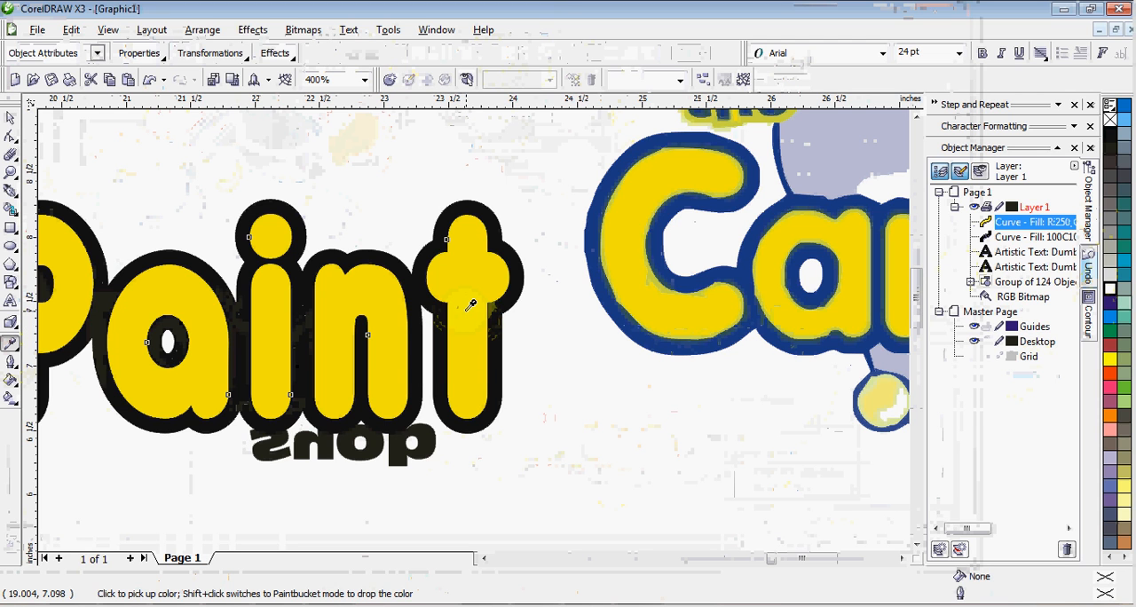
Fill the contour curve around "Car Paint" with the dark blue sampled from the traced logo's letter outline
{"action": "left_click", "coordinate": [699, 278]}
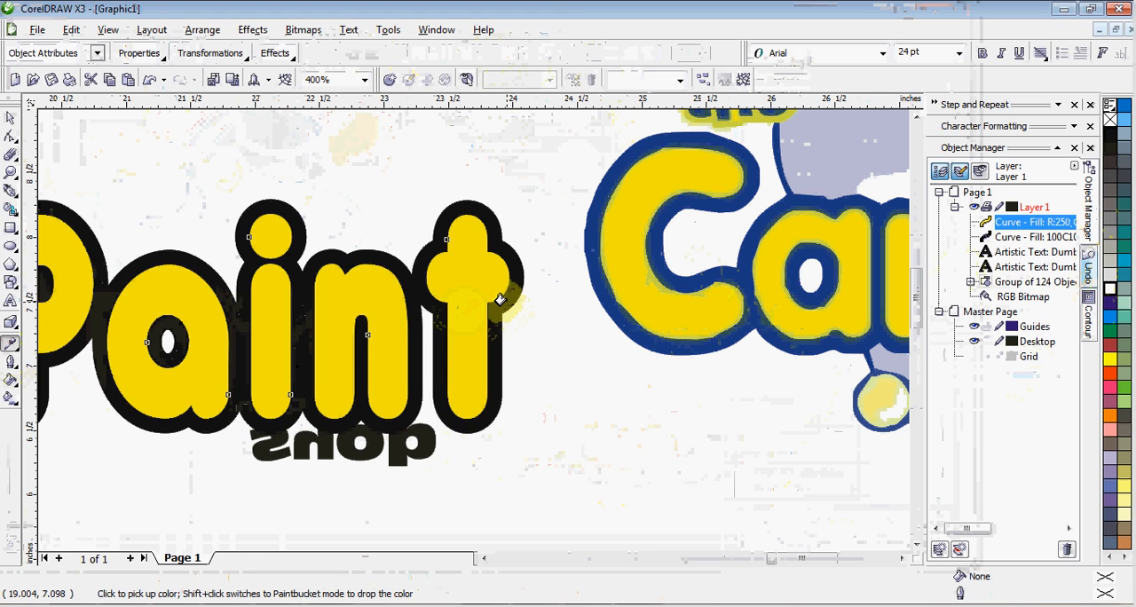
{"action": "left_click", "coordinate": [514, 297], "text": "shift"}
{"action": "scroll", "coordinate": [414, 332], "scroll_direction": "down", "scroll_amount": 2}
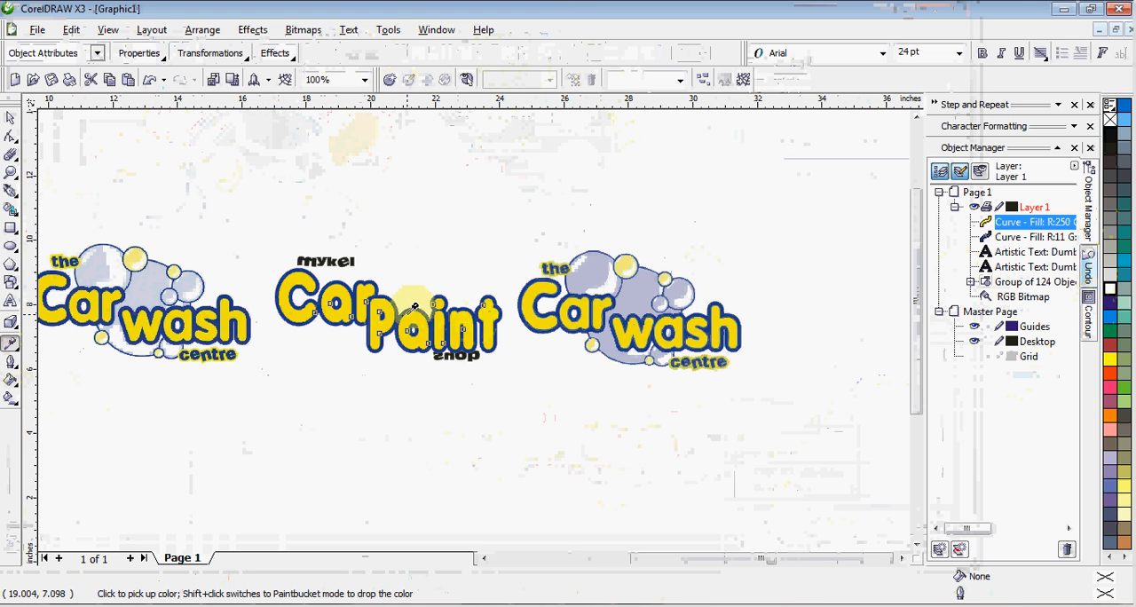
{"action": "scroll", "coordinate": [414, 308], "scroll_direction": "up", "scroll_amount": 1}
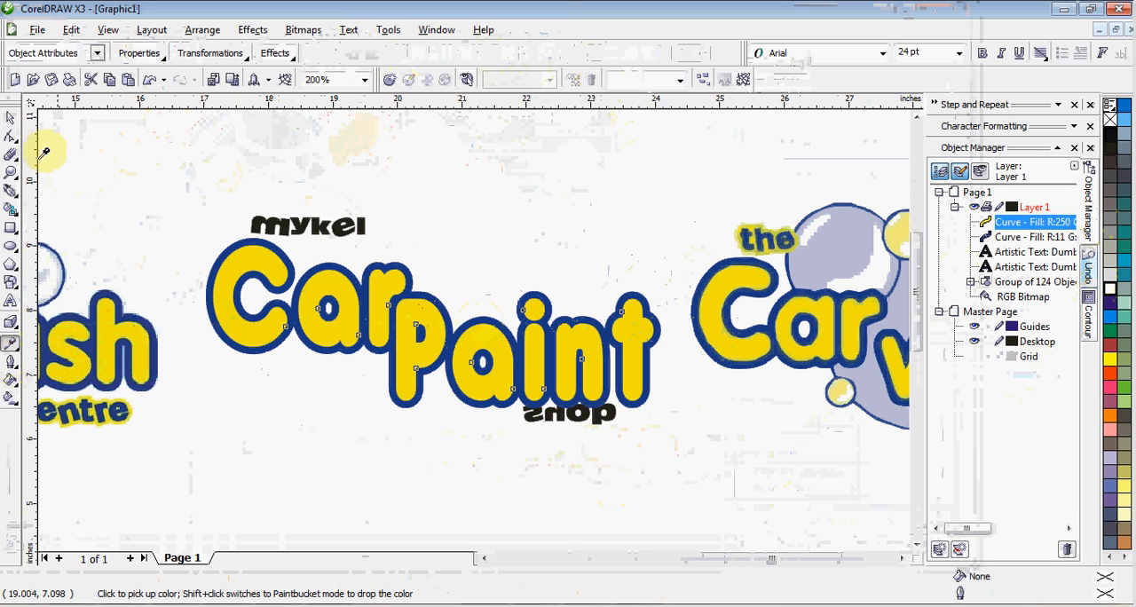
{"action": "left_click", "coordinate": [11, 121]}
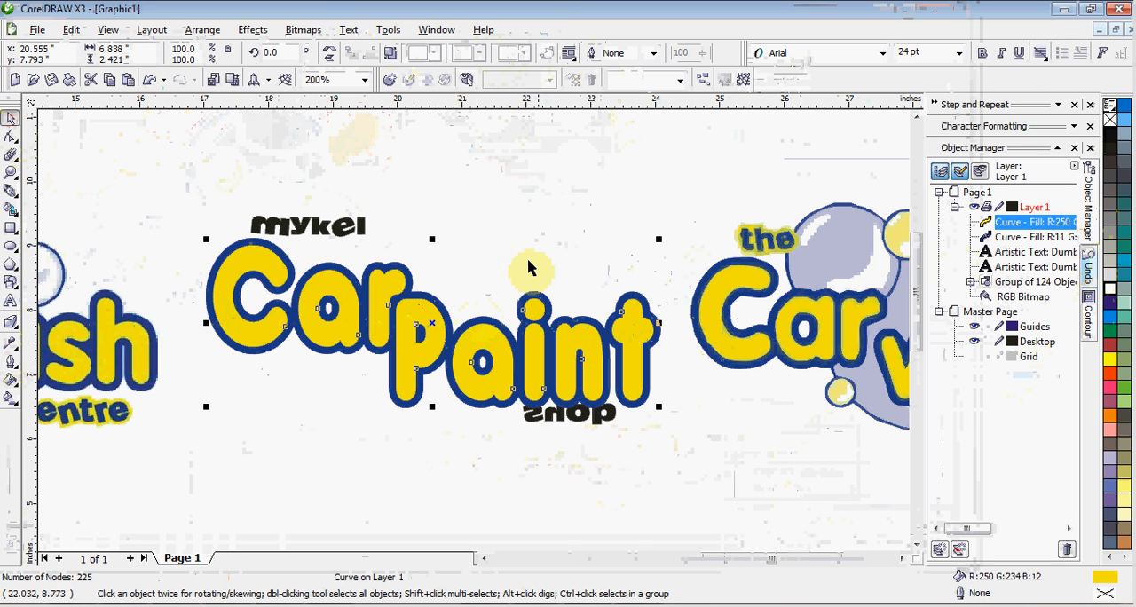
Nudge the "shop" text down 0.2 in, clear of the "Paint" outline, and deselect it
{"action": "left_click", "coordinate": [361, 237]}
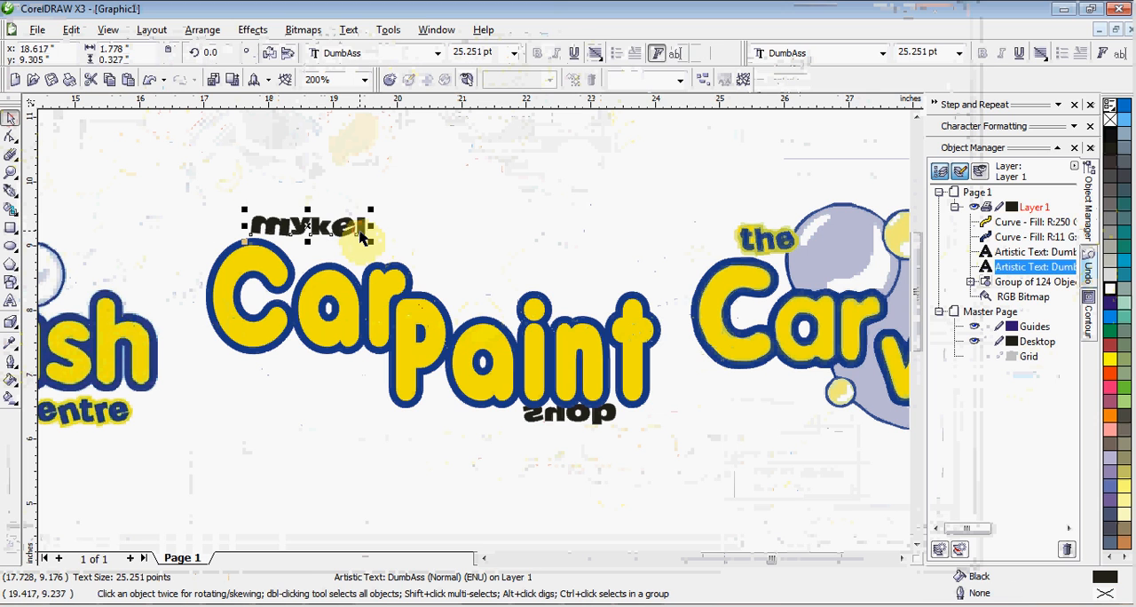
{"action": "left_click", "coordinate": [550, 424]}
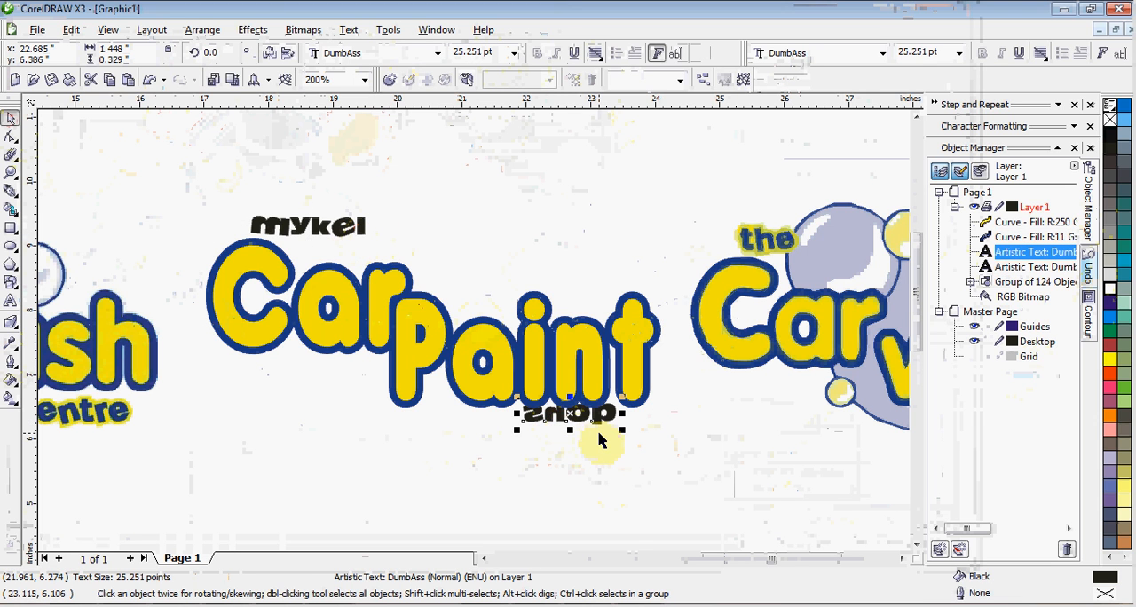
{"action": "key", "text": "Down"}
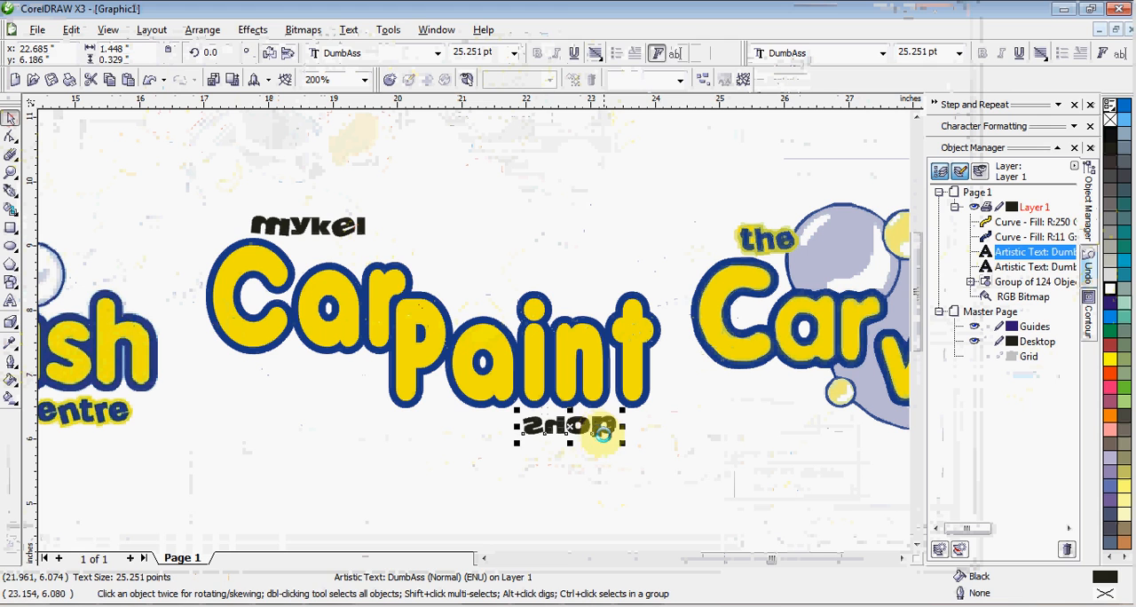
{"action": "left_click", "coordinate": [682, 455]}
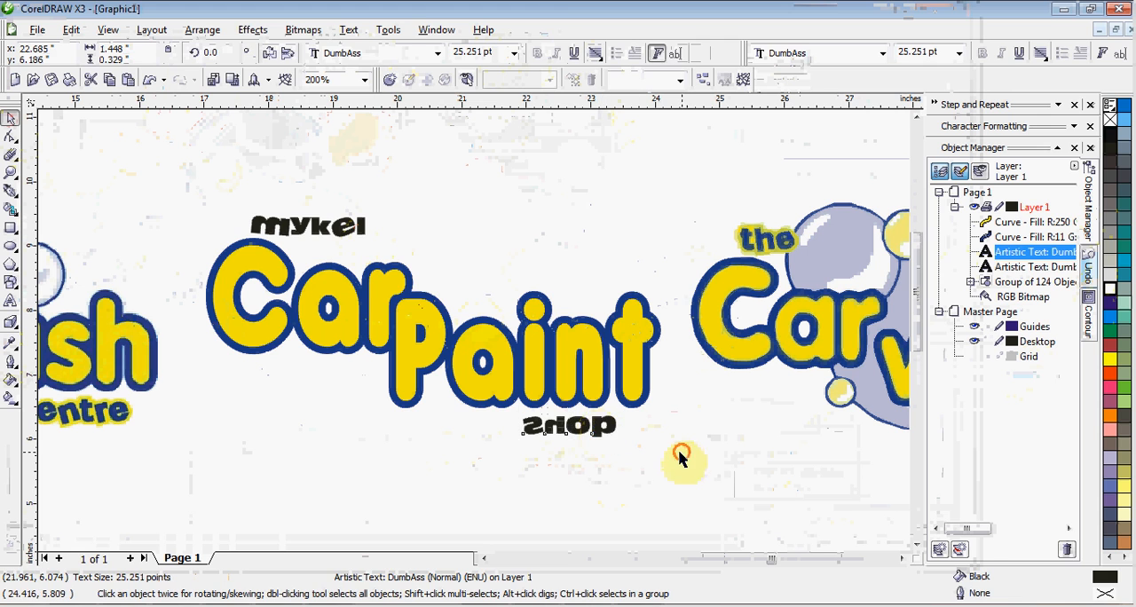
Convert the "mykel" and "shop" texts to curves and combine them into a single curve
{"action": "left_click", "coordinate": [326, 236]}
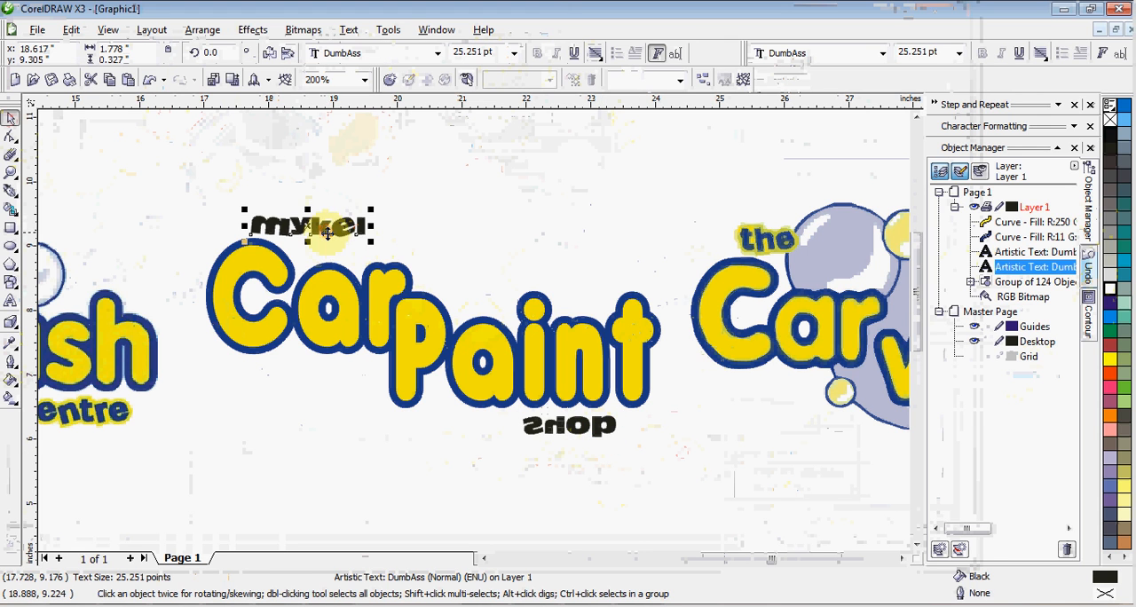
{"action": "left_click", "coordinate": [566, 429], "text": "shift"}
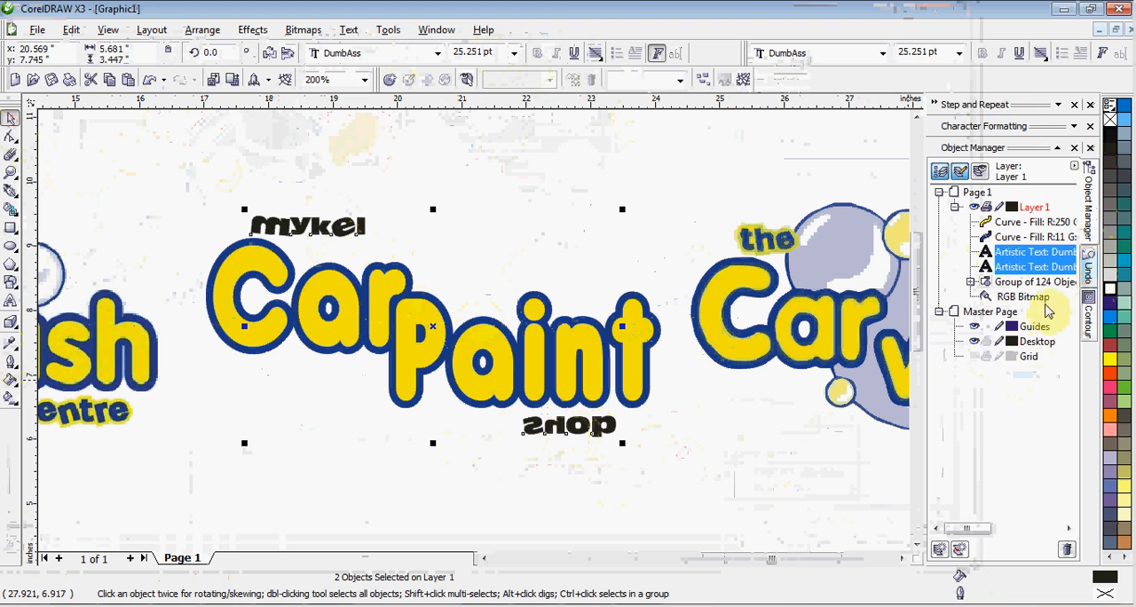
{"action": "right_click", "coordinate": [1012, 267]}
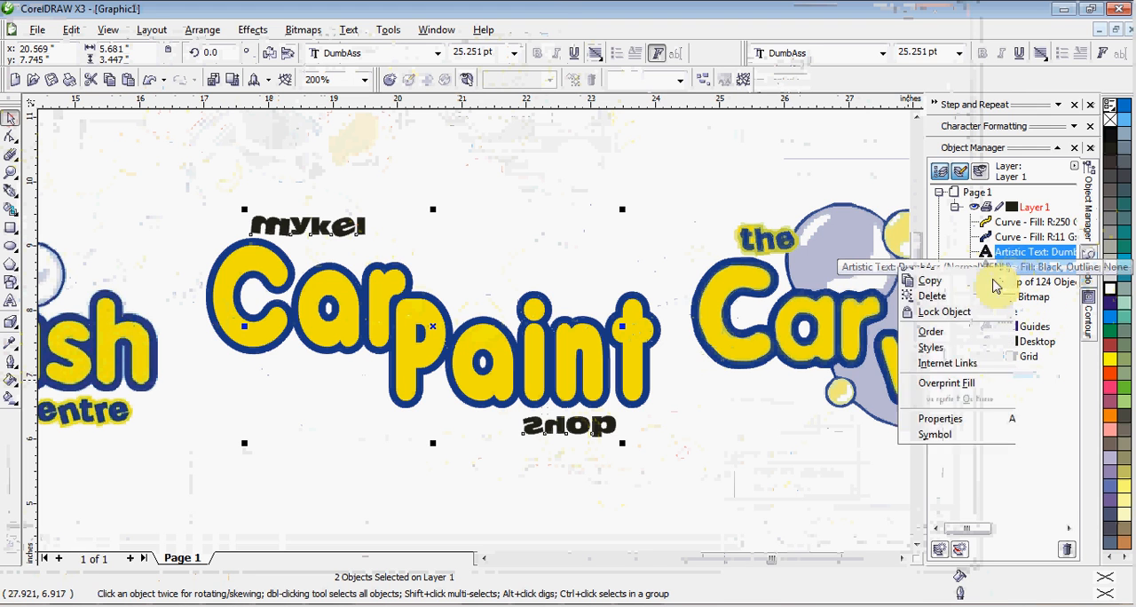
{"action": "left_click", "coordinate": [956, 281]}
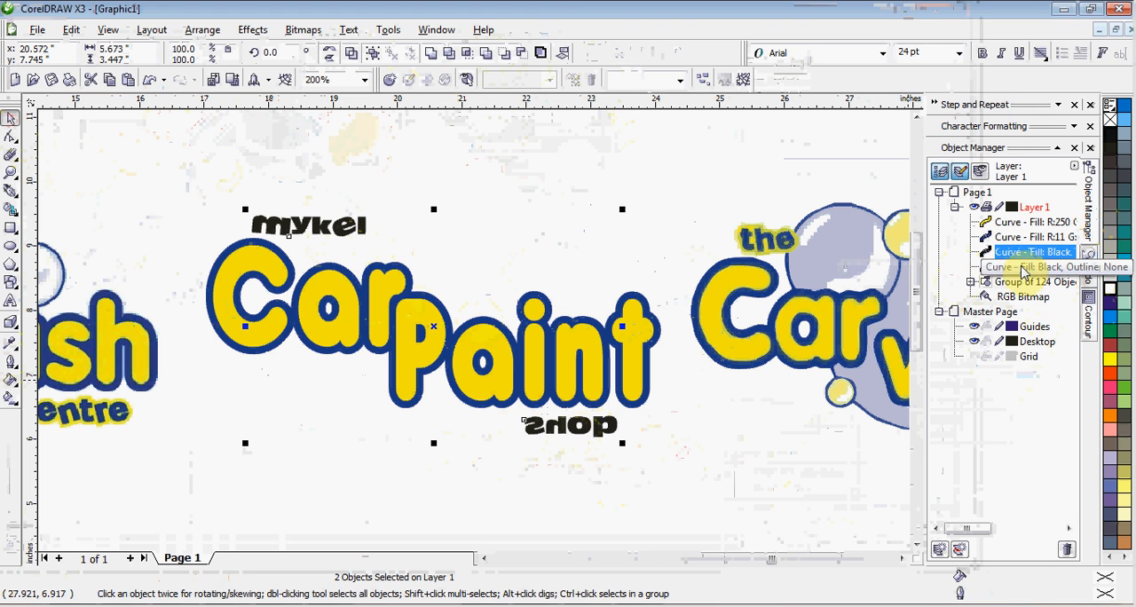
{"action": "right_click", "coordinate": [1023, 264]}
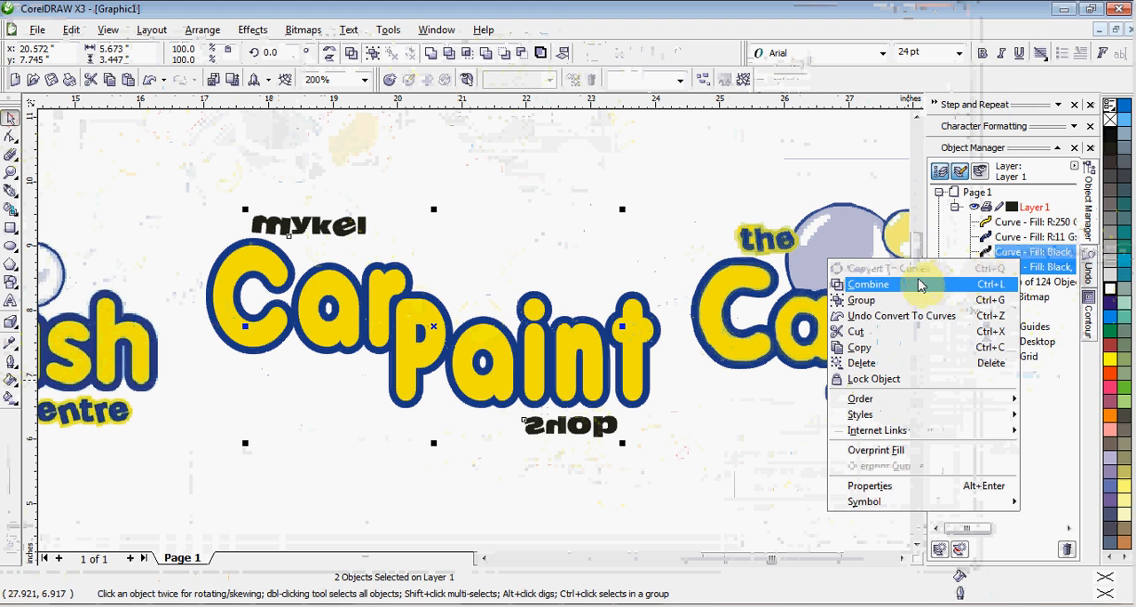
{"action": "left_click", "coordinate": [919, 283]}
Apply a one-step outside contour of 0.112 in to the combined "mykel" and "shop" curve and break the contour group apart
{"action": "left_click", "coordinate": [1089, 312]}
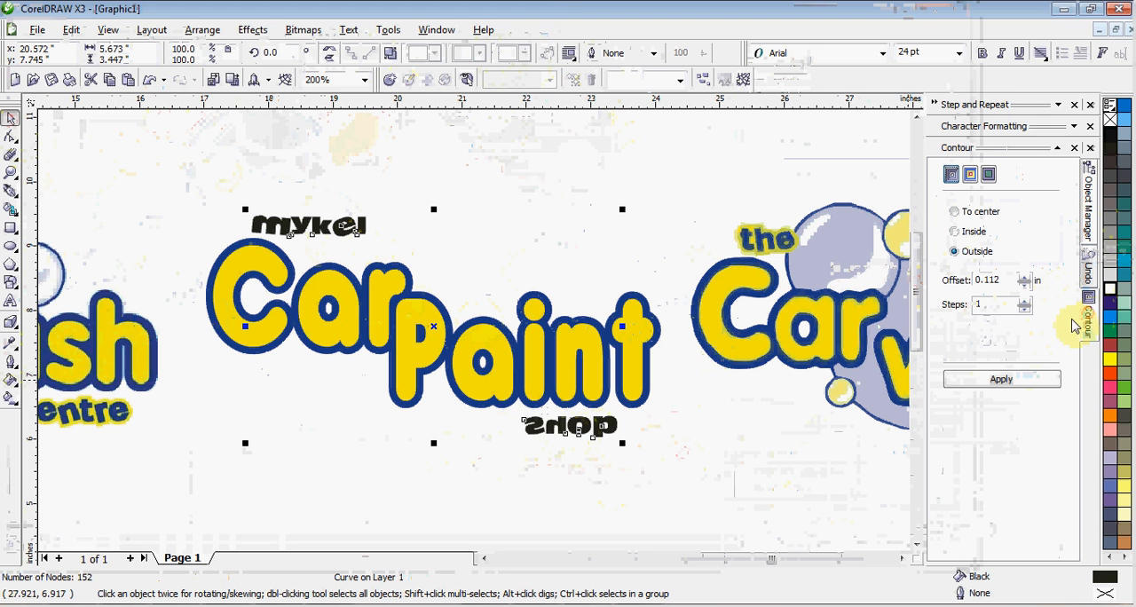
{"action": "left_click", "coordinate": [1001, 379]}
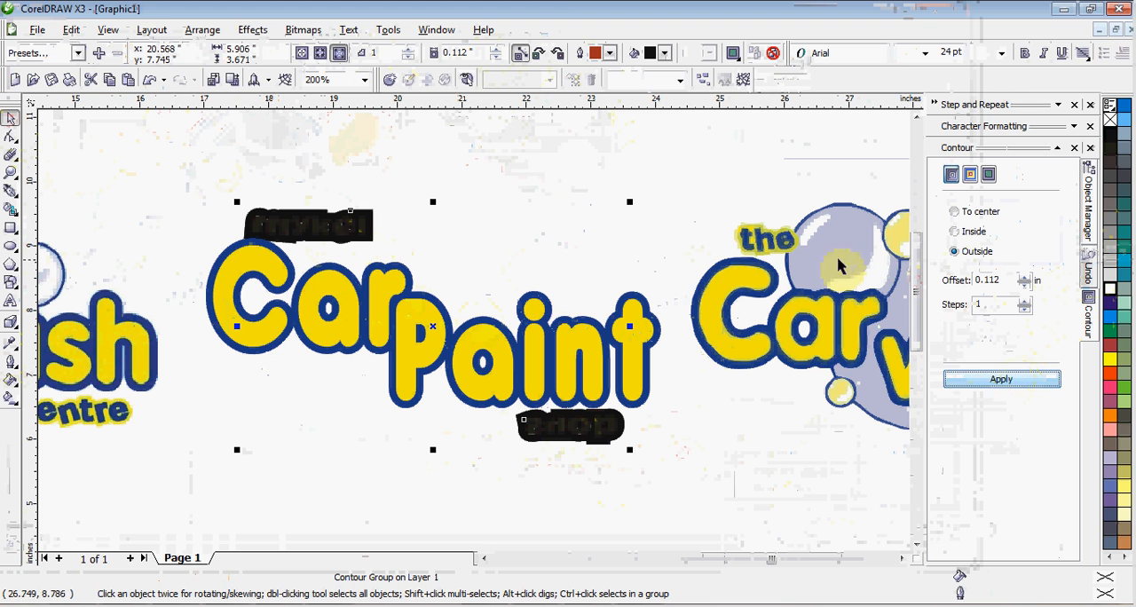
{"action": "left_click", "coordinate": [1098, 234]}
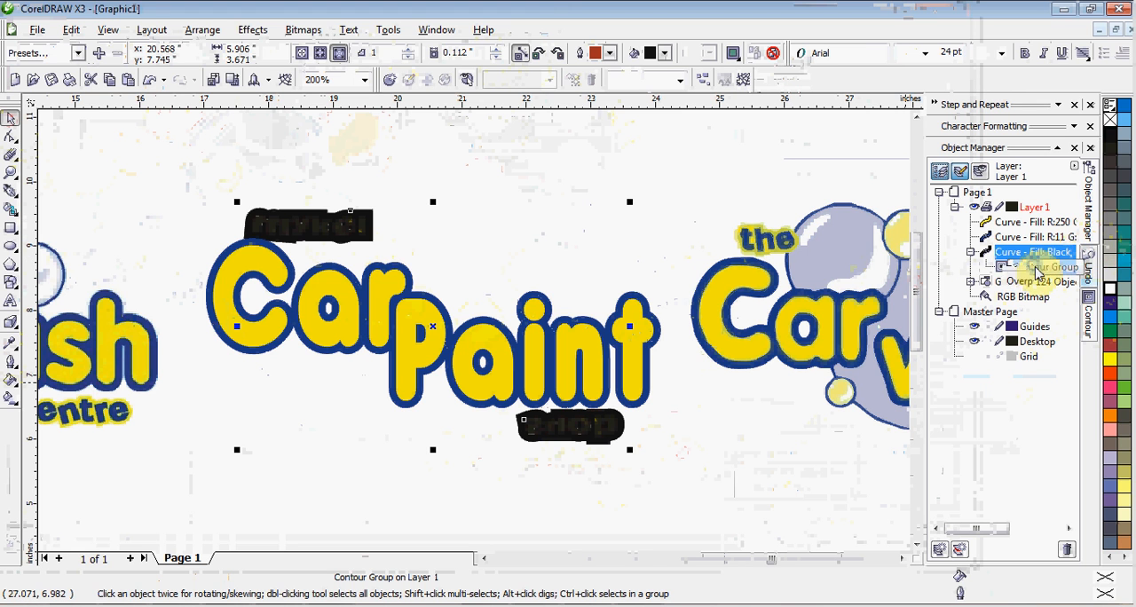
{"action": "right_click", "coordinate": [1037, 268]}
{"action": "left_click", "coordinate": [918, 293]}
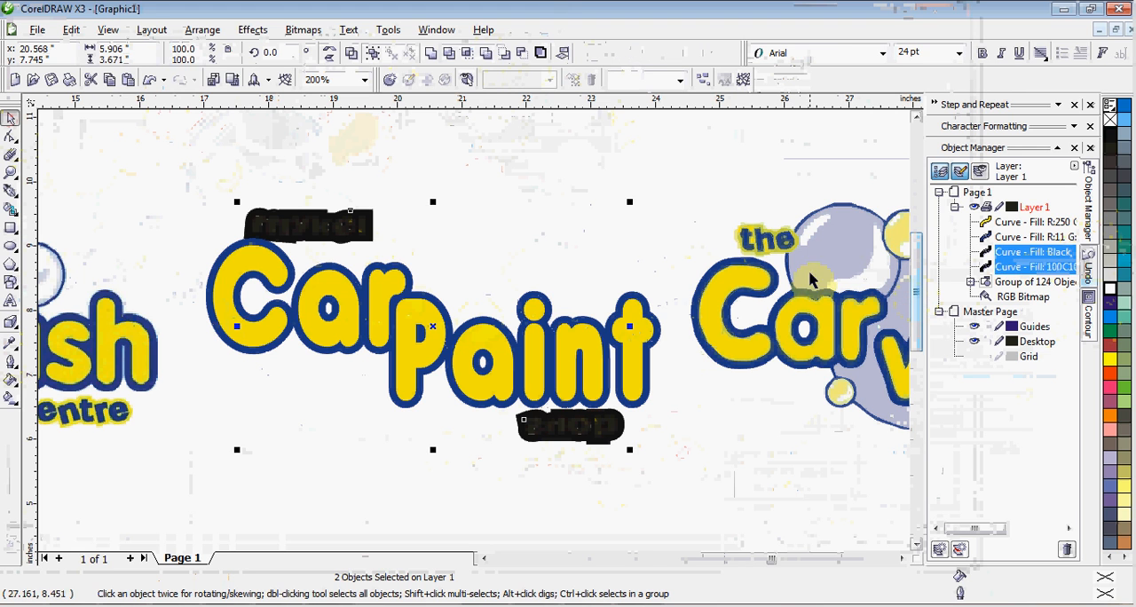
{"action": "left_click", "coordinate": [591, 186]}
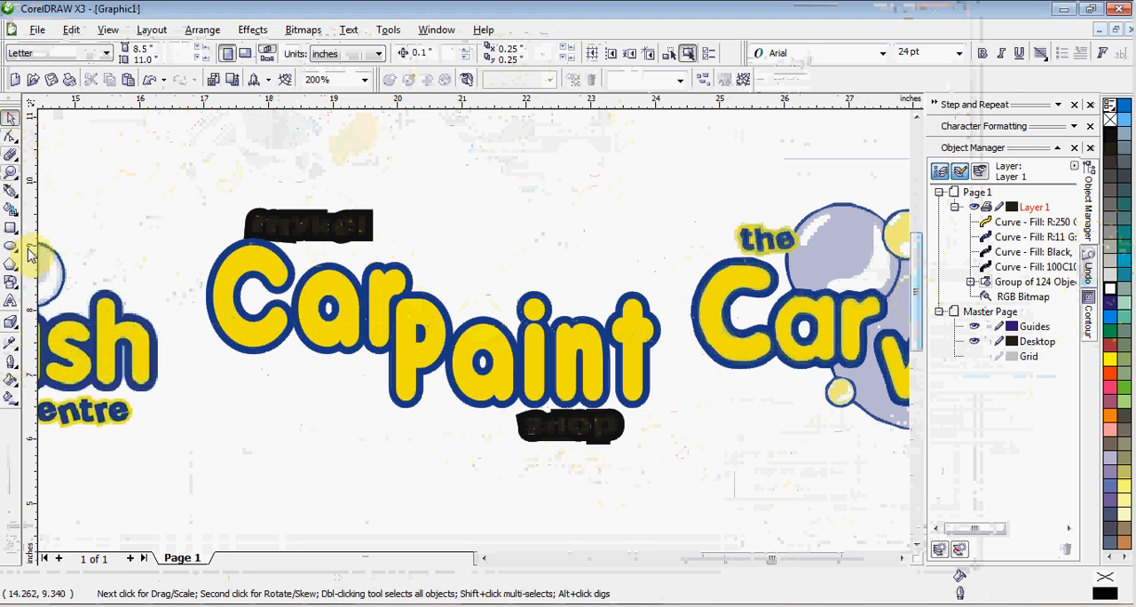
Fill the "mykel" and "shop" letter curve with the dark blue sampled from the traced word "the"
{"action": "left_click", "coordinate": [9, 346]}
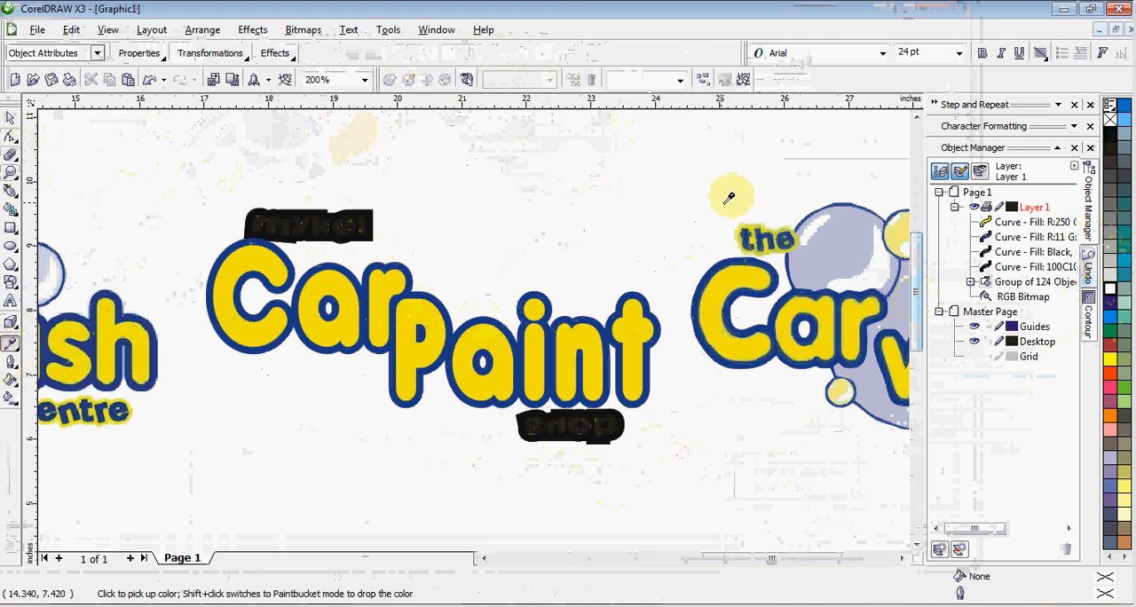
{"action": "scroll", "coordinate": [757, 240], "scroll_direction": "up", "scroll_amount": 2}
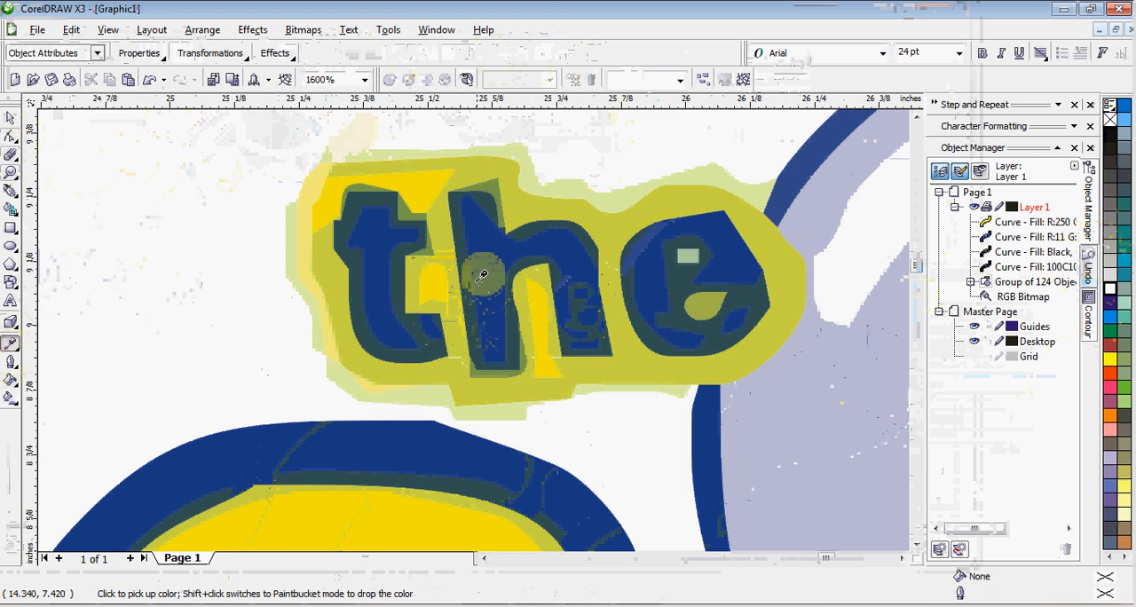
{"action": "scroll", "coordinate": [487, 298], "scroll_direction": "down", "scroll_amount": 2}
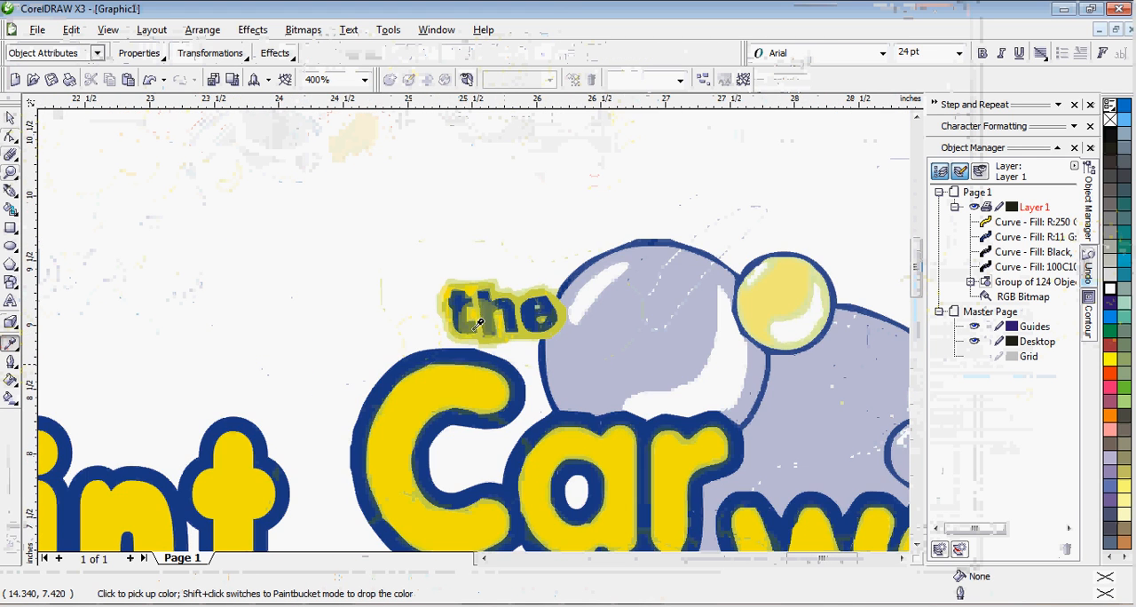
{"action": "scroll", "coordinate": [434, 324], "scroll_direction": "down", "scroll_amount": 1}
{"action": "scroll", "coordinate": [474, 324], "scroll_direction": "up", "scroll_amount": 3}
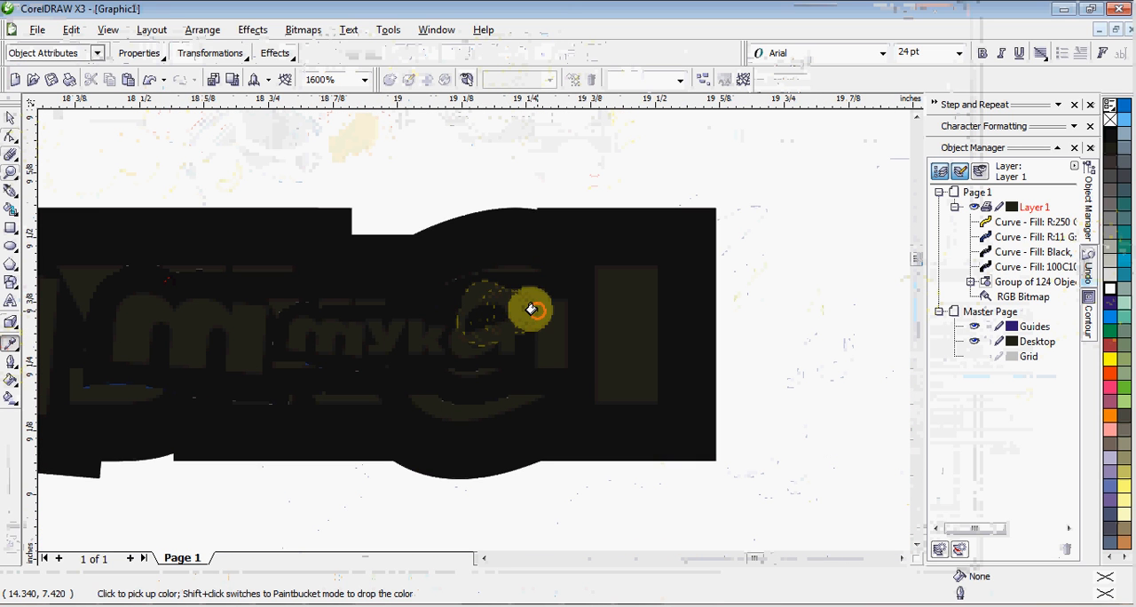
{"action": "left_click", "coordinate": [531, 309]}
{"action": "scroll", "coordinate": [533, 329], "scroll_direction": "down", "scroll_amount": 3}
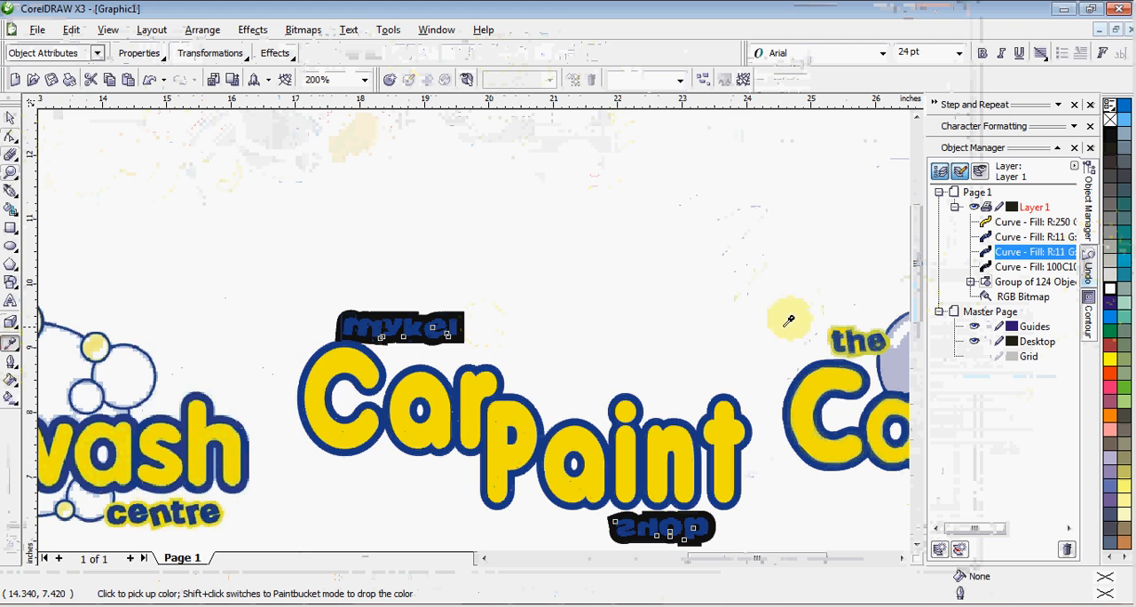
Fill the contour behind "mykel" and "shop" with the olive yellow sampled from the background of the traced "the", and deselect everything
{"action": "scroll", "coordinate": [848, 338], "scroll_direction": "up", "scroll_amount": 4}
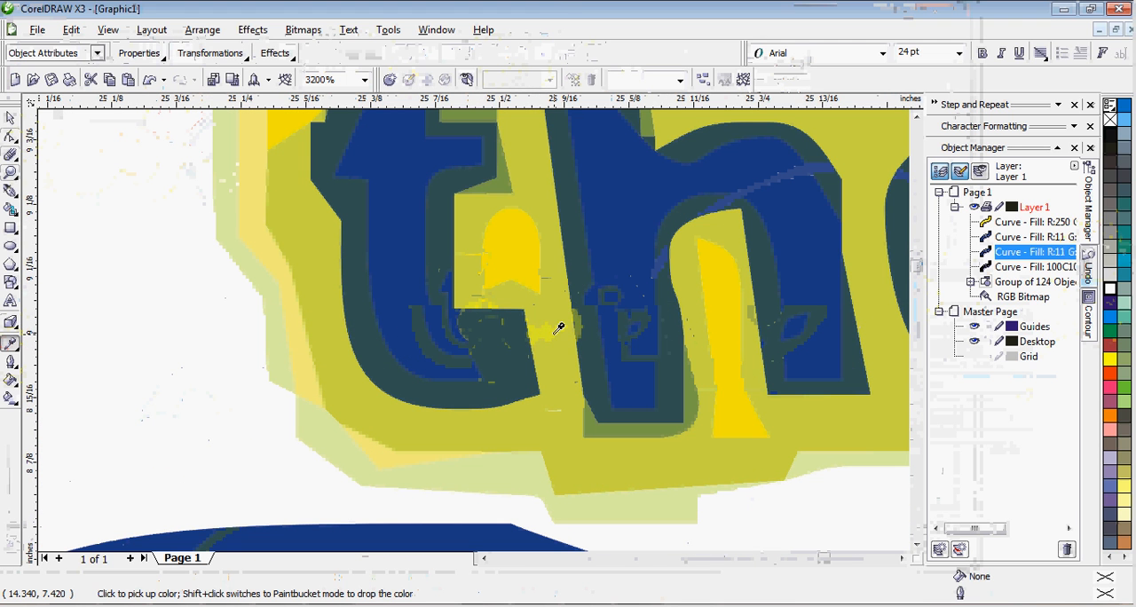
{"action": "scroll", "coordinate": [533, 328], "scroll_direction": "down", "scroll_amount": 3}
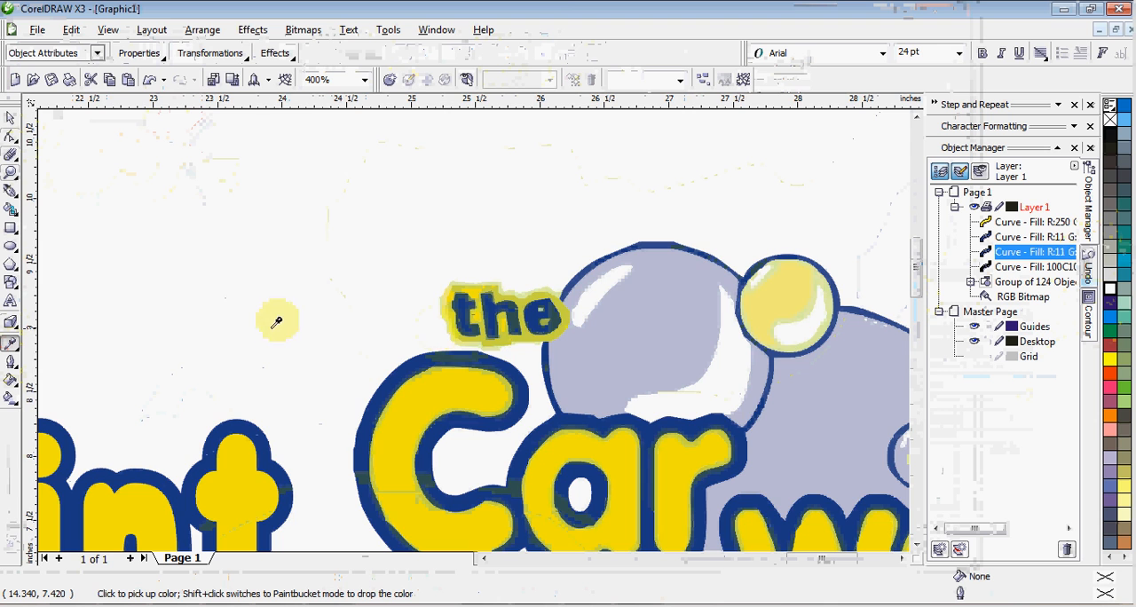
{"action": "scroll", "coordinate": [400, 321], "scroll_direction": "down", "scroll_amount": 2}
{"action": "scroll", "coordinate": [477, 315], "scroll_direction": "up", "scroll_amount": 5}
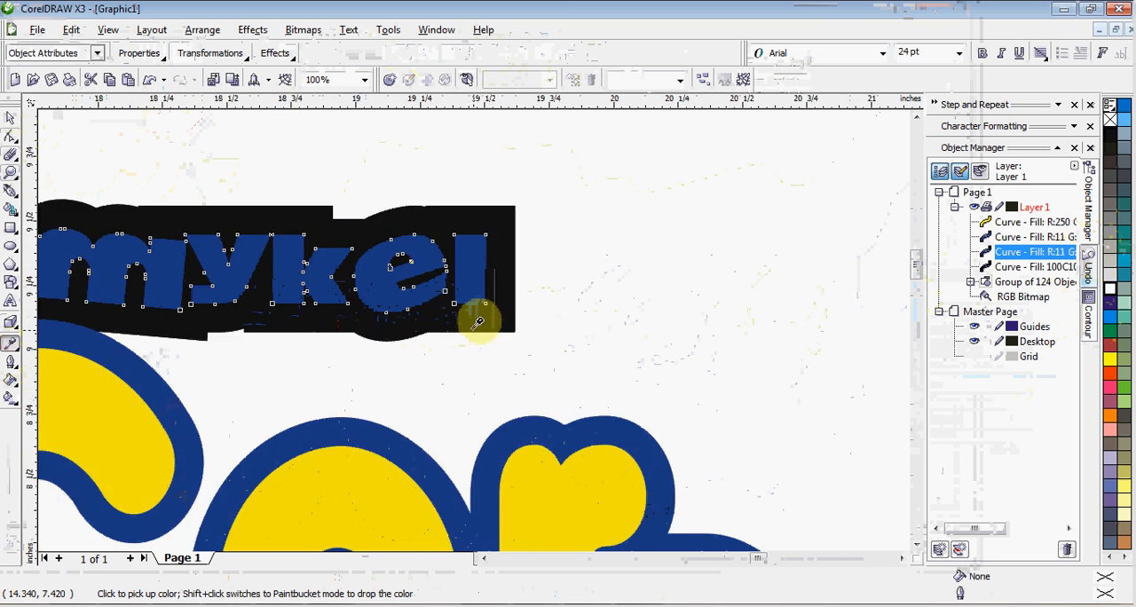
{"action": "scroll", "coordinate": [538, 275], "scroll_direction": "down", "scroll_amount": 4}
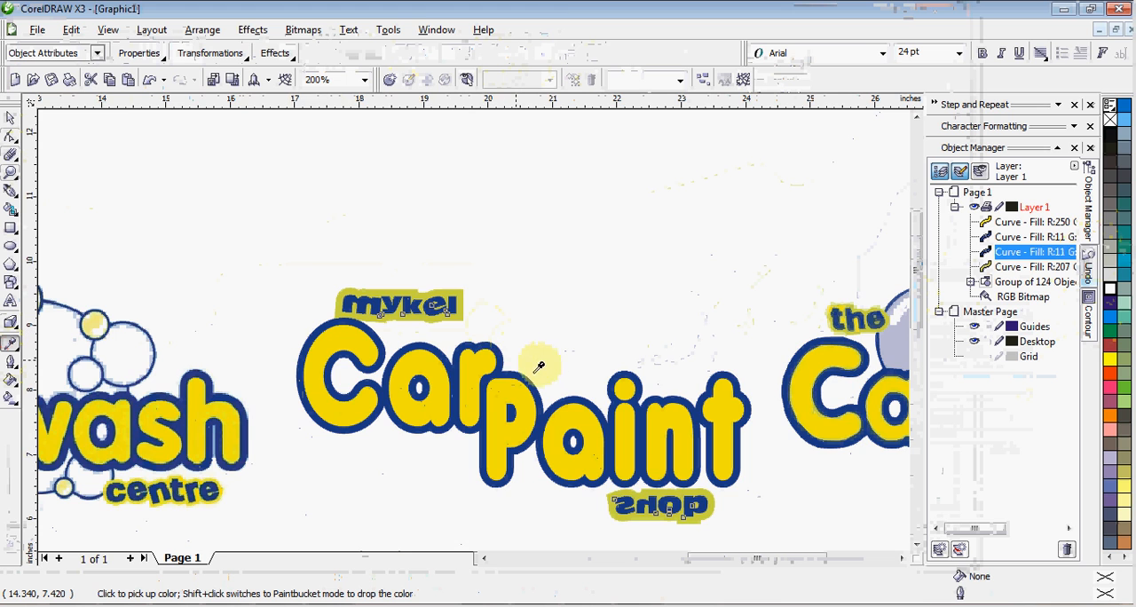
{"action": "scroll", "coordinate": [482, 328], "scroll_direction": "down", "scroll_amount": 1}
{"action": "scroll", "coordinate": [492, 315], "scroll_direction": "up", "scroll_amount": 1}
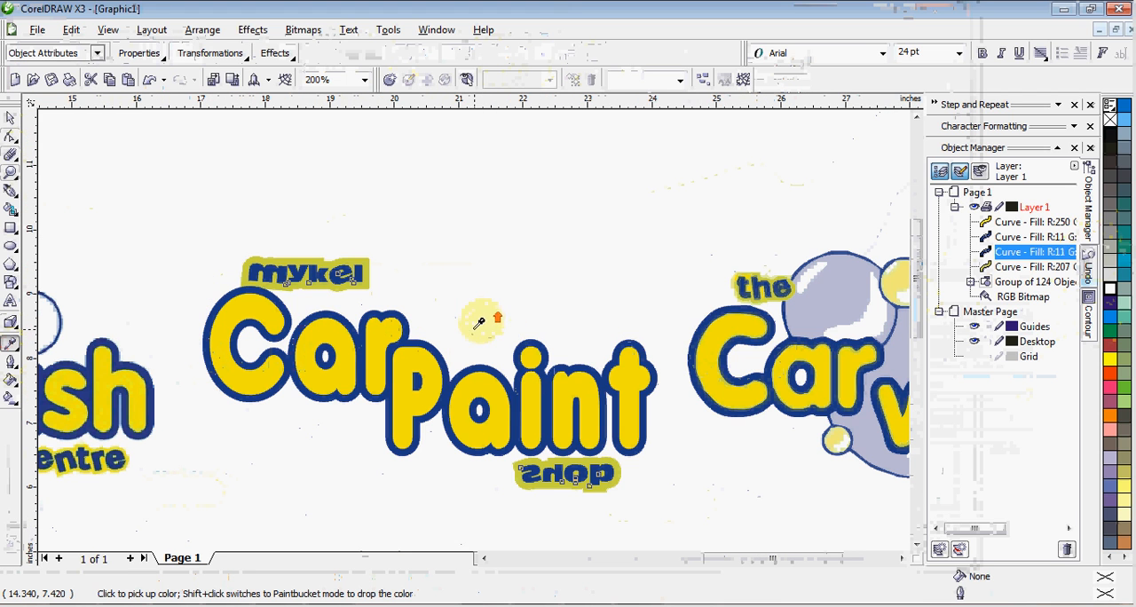
{"action": "left_click", "coordinate": [12, 118]}
{"action": "left_click", "coordinate": [399, 170]}
{"action": "scroll", "coordinate": [480, 345], "scroll_direction": "down", "scroll_amount": 1}
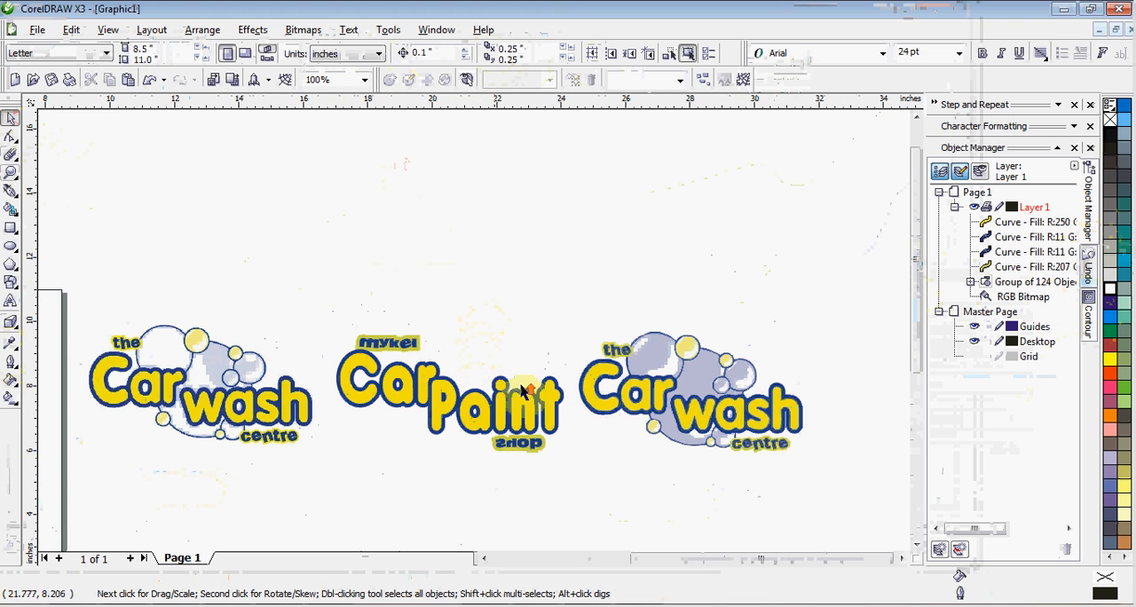
{"action": "scroll", "coordinate": [568, 353], "scroll_direction": "up", "scroll_amount": 1}
{"action": "scroll", "coordinate": [568, 354], "scroll_direction": "down", "scroll_amount": 1}
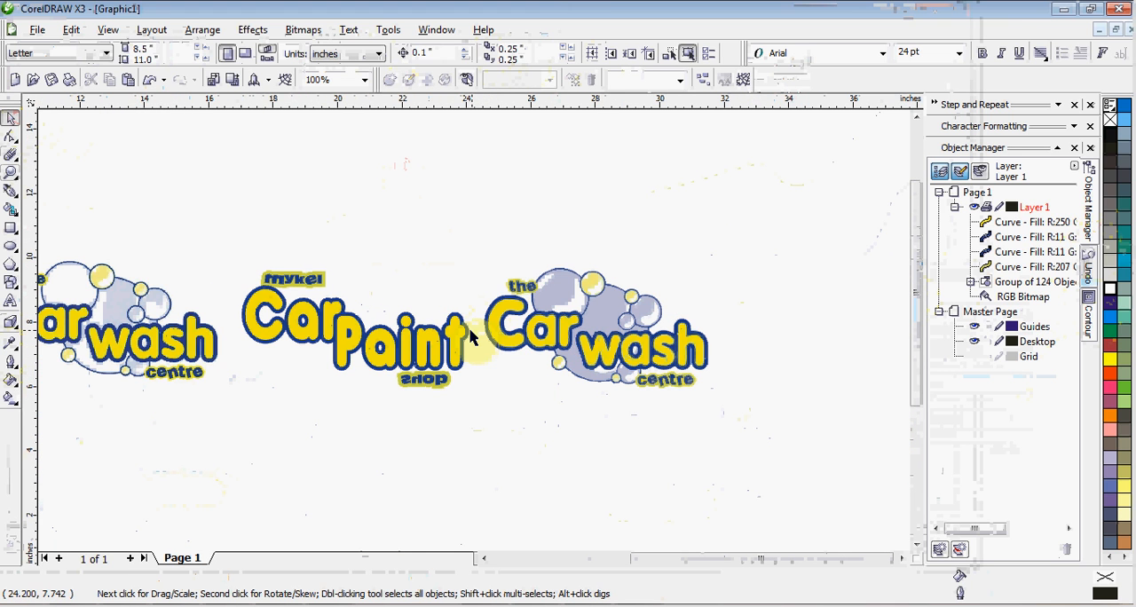
Activate the Ellipse tool for tracing the original car wash logo and switch the drawing display to wireframe
{"action": "scroll", "coordinate": [471, 337], "scroll_direction": "up", "scroll_amount": 1}
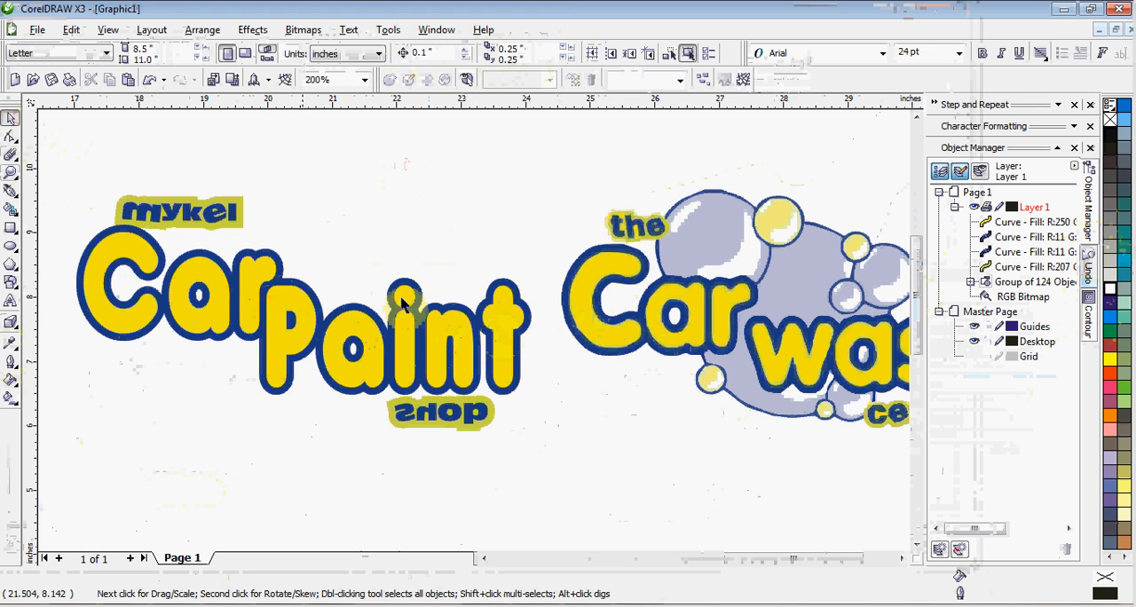
{"action": "left_click", "coordinate": [11, 249]}
{"action": "scroll", "coordinate": [591, 339], "scroll_direction": "down", "scroll_amount": 2}
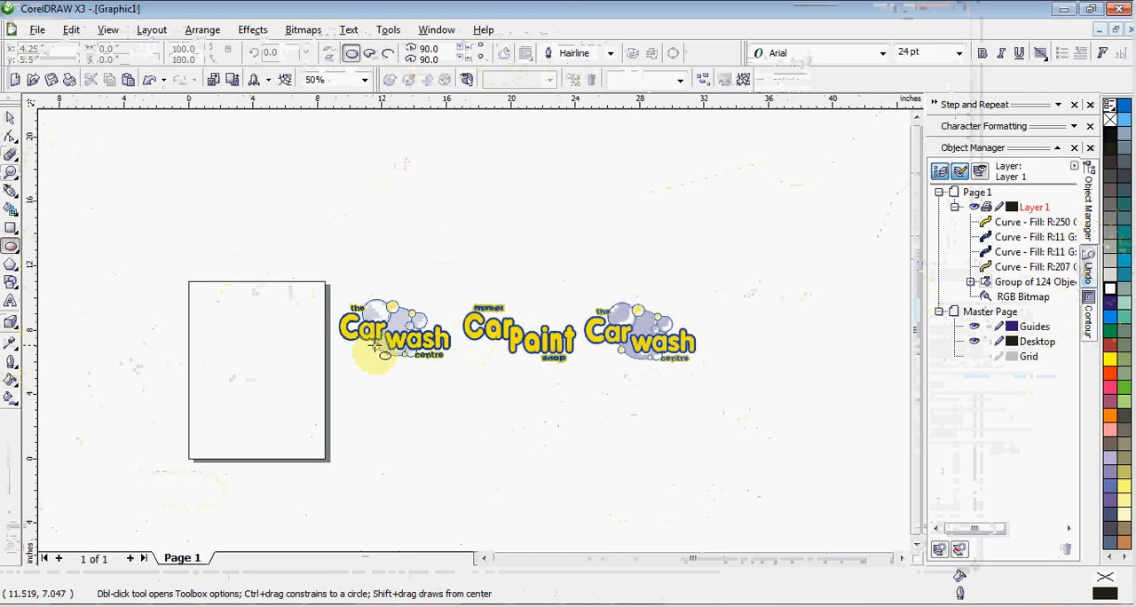
{"action": "scroll", "coordinate": [382, 334], "scroll_direction": "up", "scroll_amount": 2}
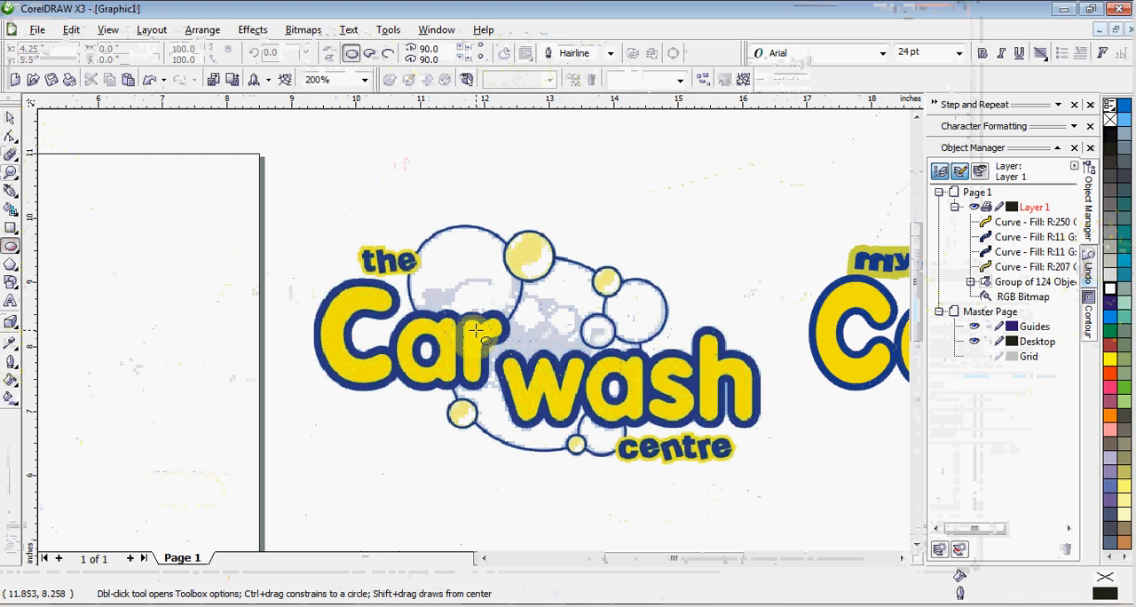
{"action": "left_click", "coordinate": [75, 32]}
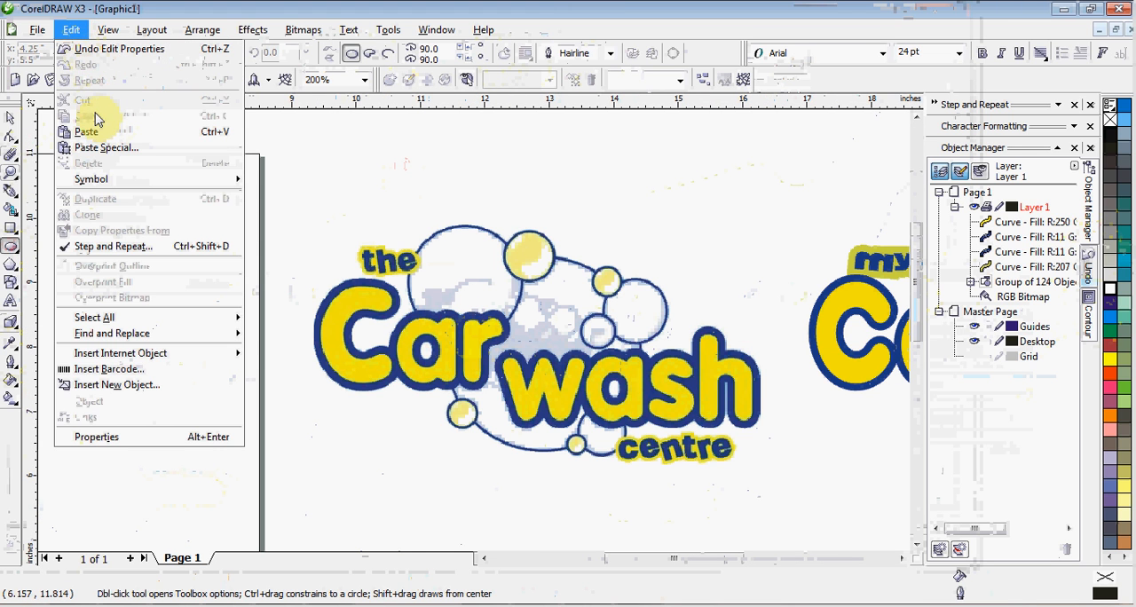
{"action": "mouse_move", "coordinate": [99, 36]}
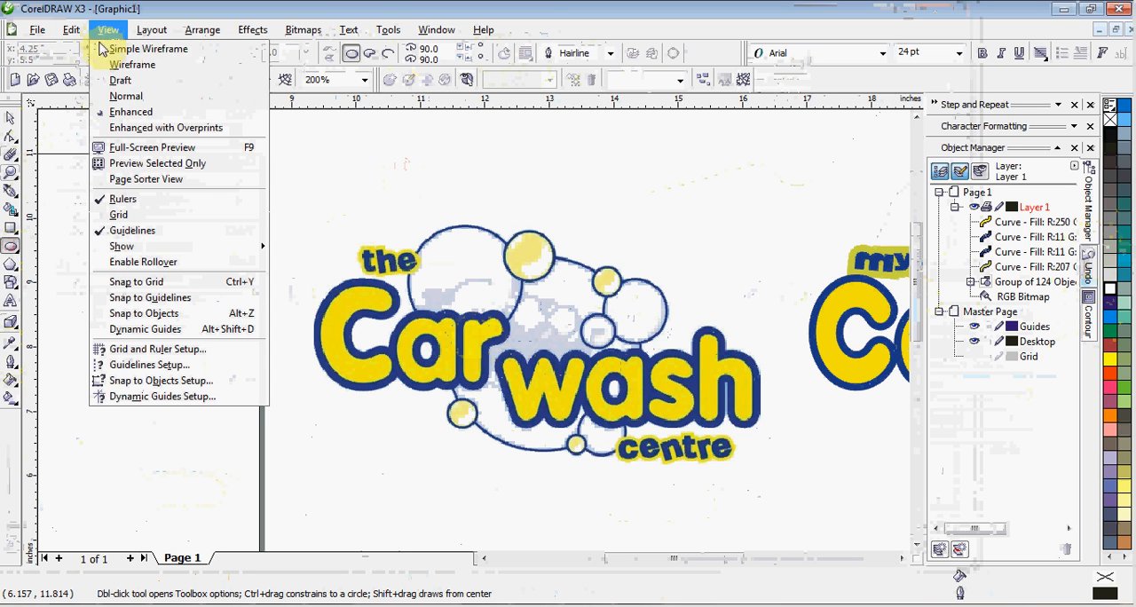
{"action": "left_click", "coordinate": [115, 68]}
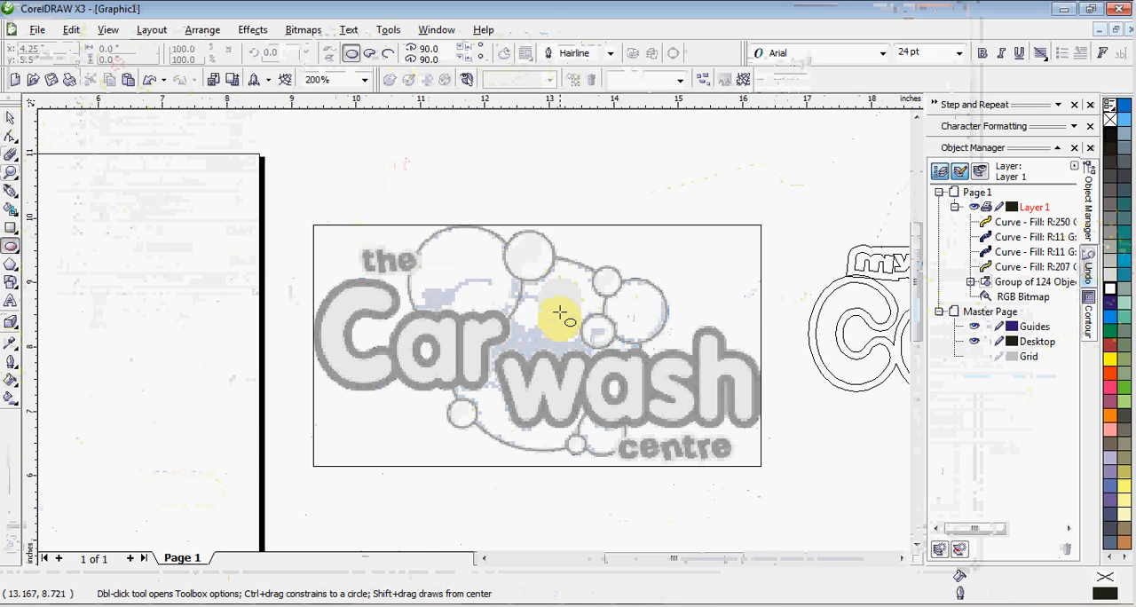
Draw five circles, about 0.52 to 1.75 in wide, over the upper bubbles of the original car wash logo
{"action": "scroll", "coordinate": [559, 342], "scroll_direction": "up", "scroll_amount": 1}
{"action": "scroll", "coordinate": [477, 332], "scroll_direction": "down", "scroll_amount": 1}
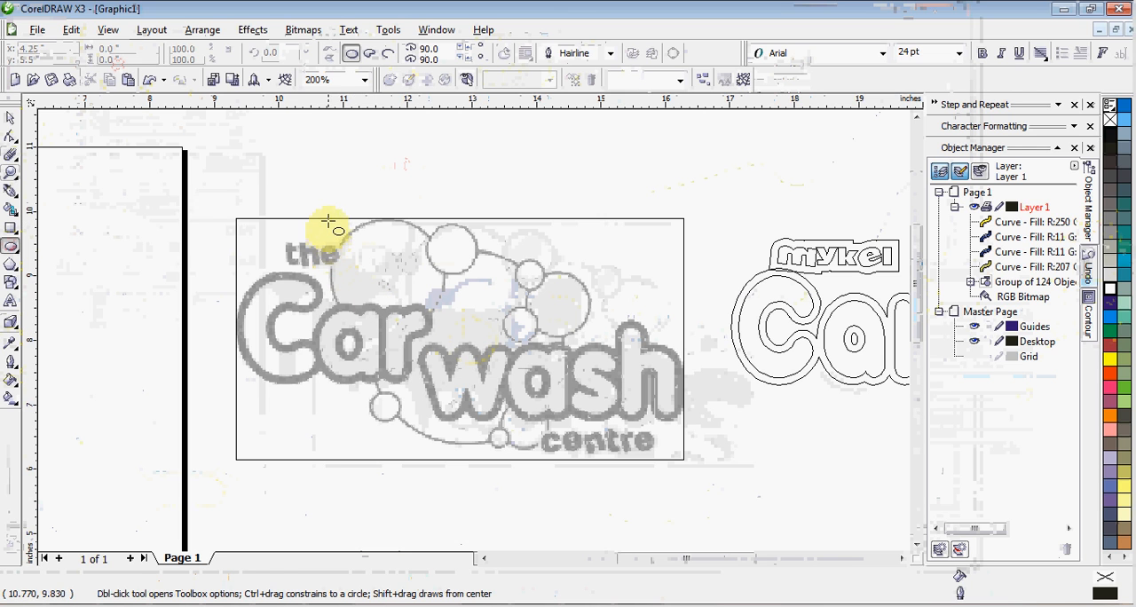
{"action": "left_click_drag", "start_coordinate": [328, 220], "coordinate": [442, 318]}
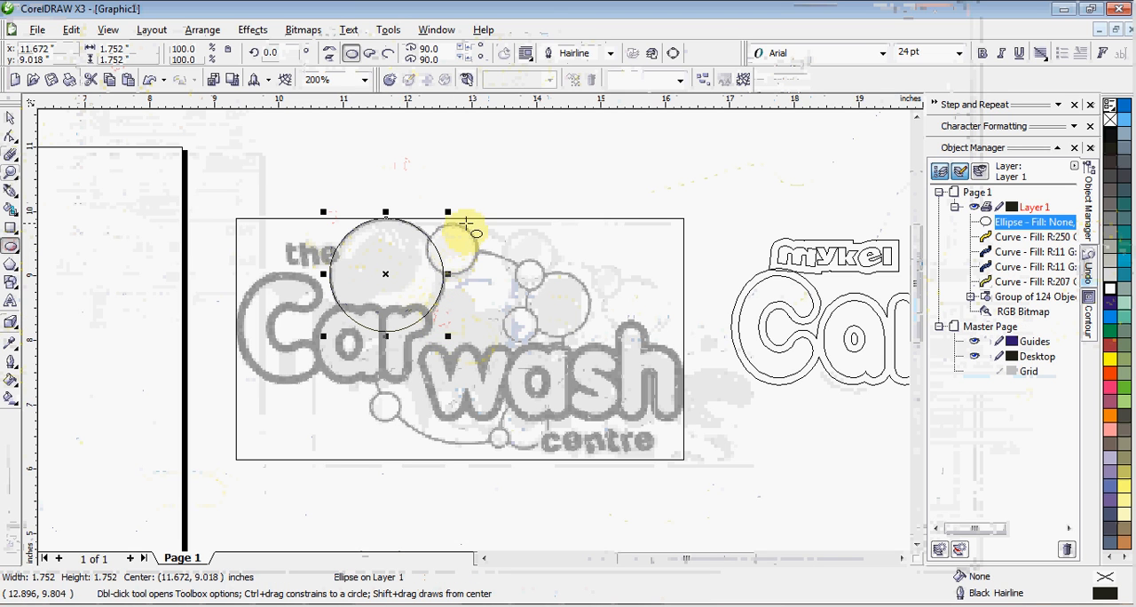
{"action": "left_click_drag", "start_coordinate": [482, 222], "coordinate": [430, 269]}
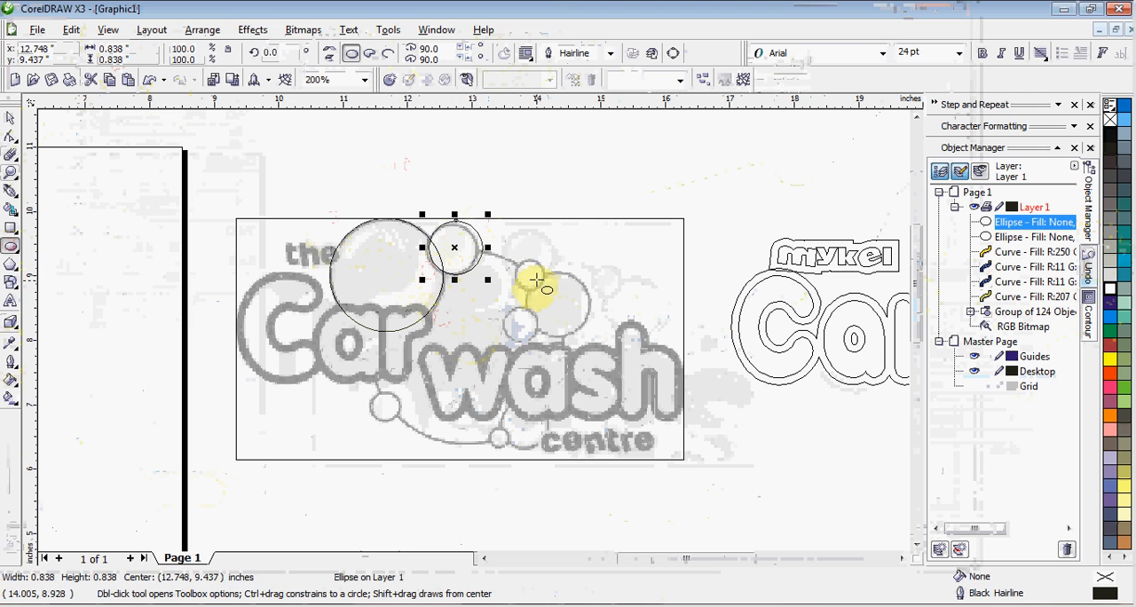
{"action": "left_click_drag", "start_coordinate": [540, 257], "coordinate": [527, 286]}
{"action": "left_click_drag", "start_coordinate": [597, 275], "coordinate": [538, 344]}
{"action": "left_click_drag", "start_coordinate": [499, 306], "coordinate": [541, 340]}
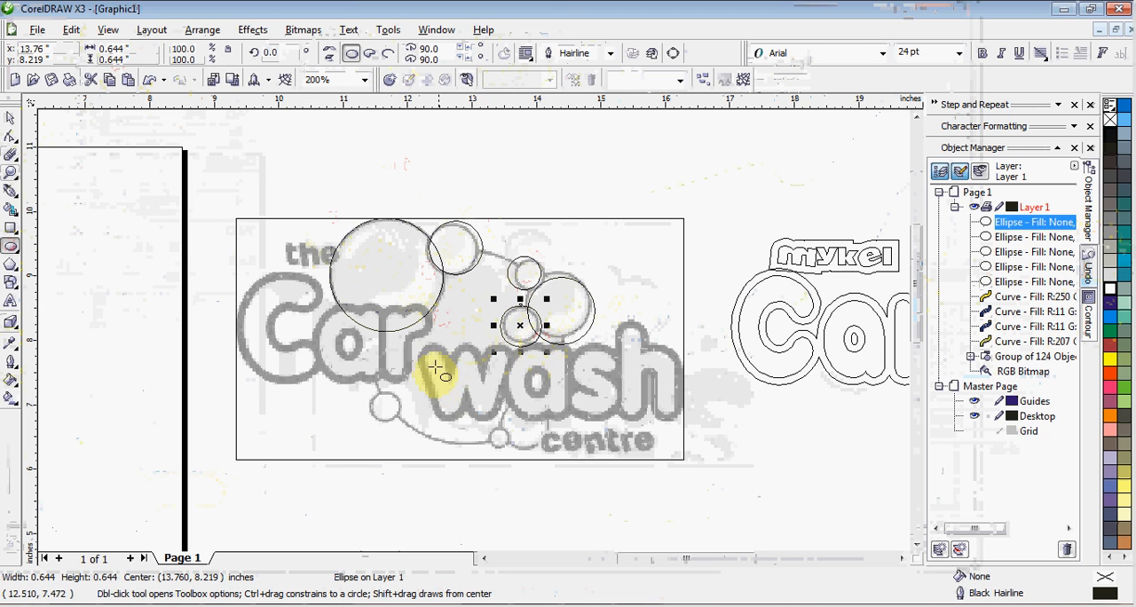
Draw a circle about 2.94 in wide over the large central bubble and three small ones over the lower bubbles, the rightmost about 0.67 in
{"action": "left_click_drag", "start_coordinate": [385, 258], "coordinate": [544, 450]}
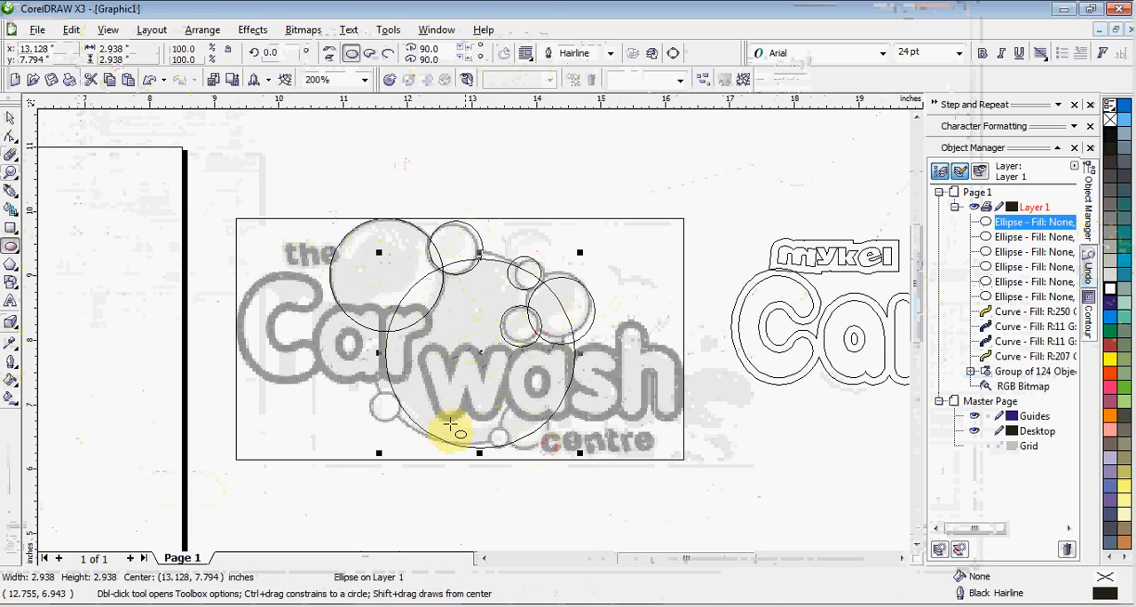
{"action": "left_click_drag", "start_coordinate": [373, 390], "coordinate": [413, 429]}
{"action": "left_click_drag", "start_coordinate": [527, 450], "coordinate": [510, 413]}
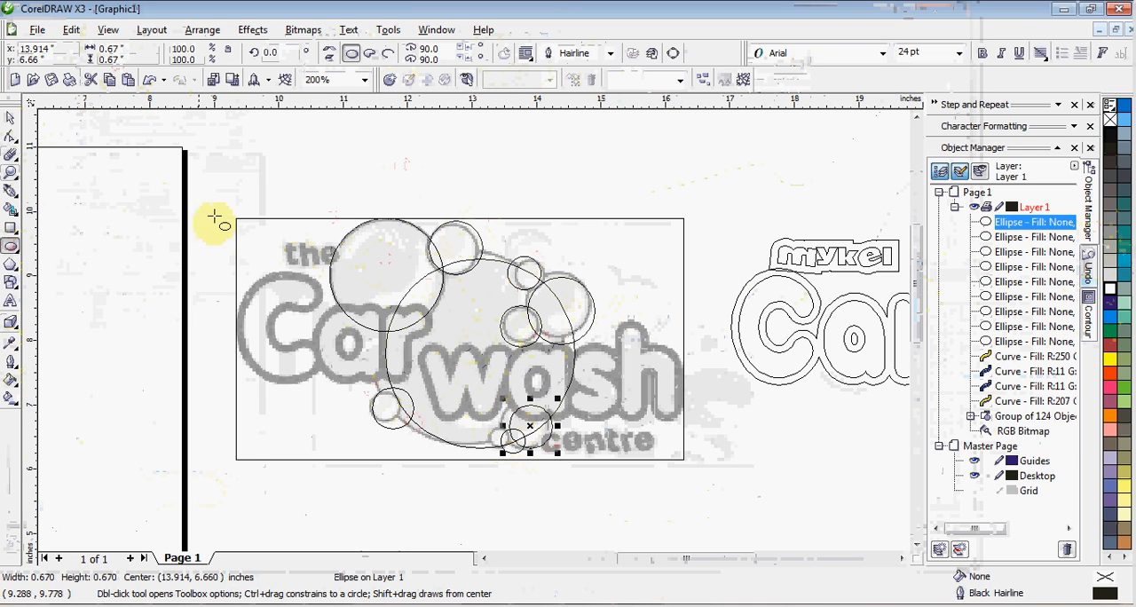
Move all nine bubble circles together from the original logo to the empty area below the "Car Paint" text
{"action": "left_click", "coordinate": [9, 118]}
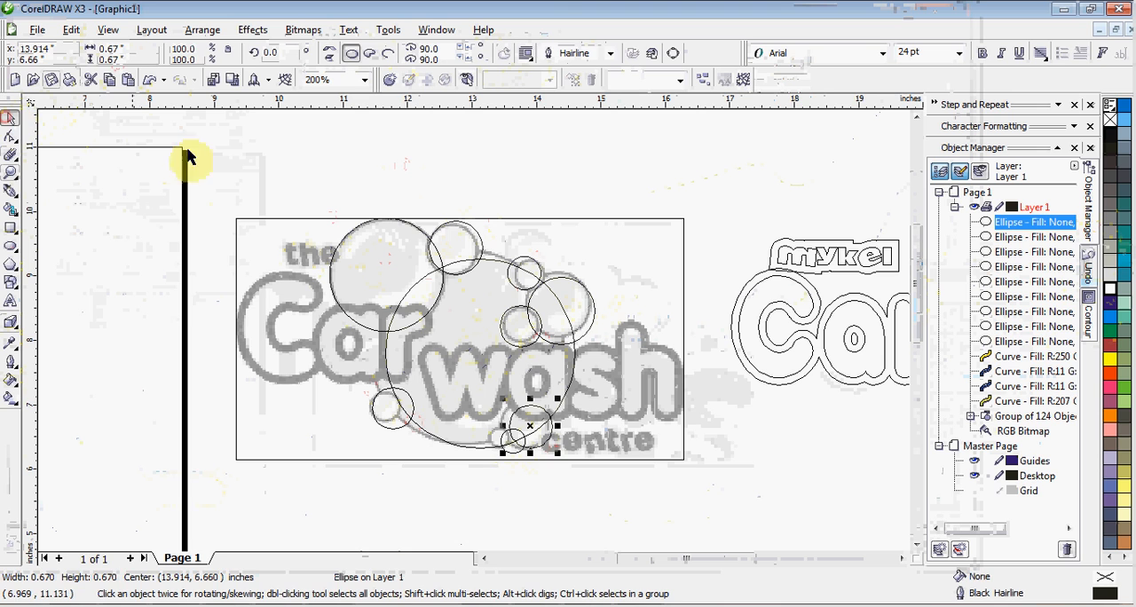
{"action": "left_click", "coordinate": [414, 124]}
{"action": "left_click_drag", "start_coordinate": [561, 422], "coordinate": [634, 476]}
{"action": "key", "text": "F3"}
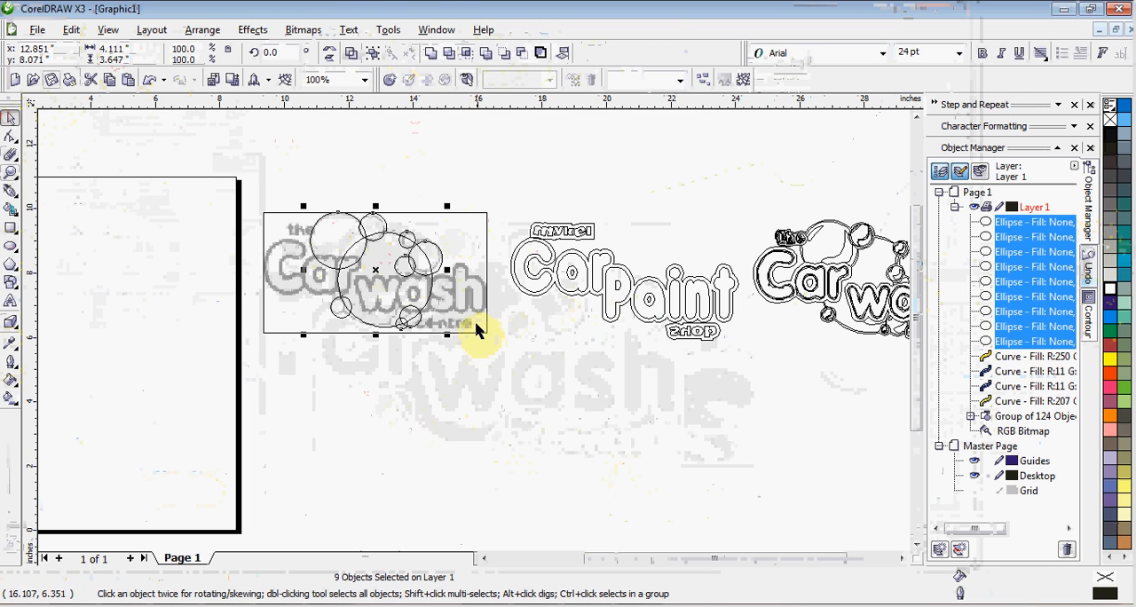
{"action": "left_click_drag", "start_coordinate": [417, 302], "coordinate": [654, 429]}
{"action": "left_click", "coordinate": [754, 411]}
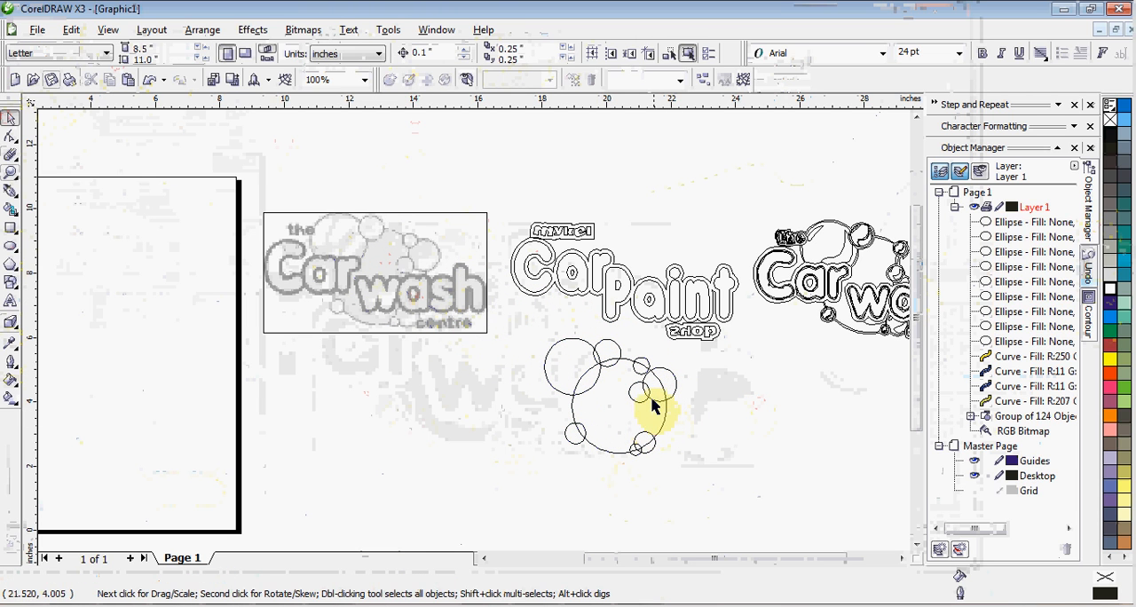
Trim the large central circle with the large upper-left bubble circle and deselect everything
{"action": "left_click", "coordinate": [592, 379]}
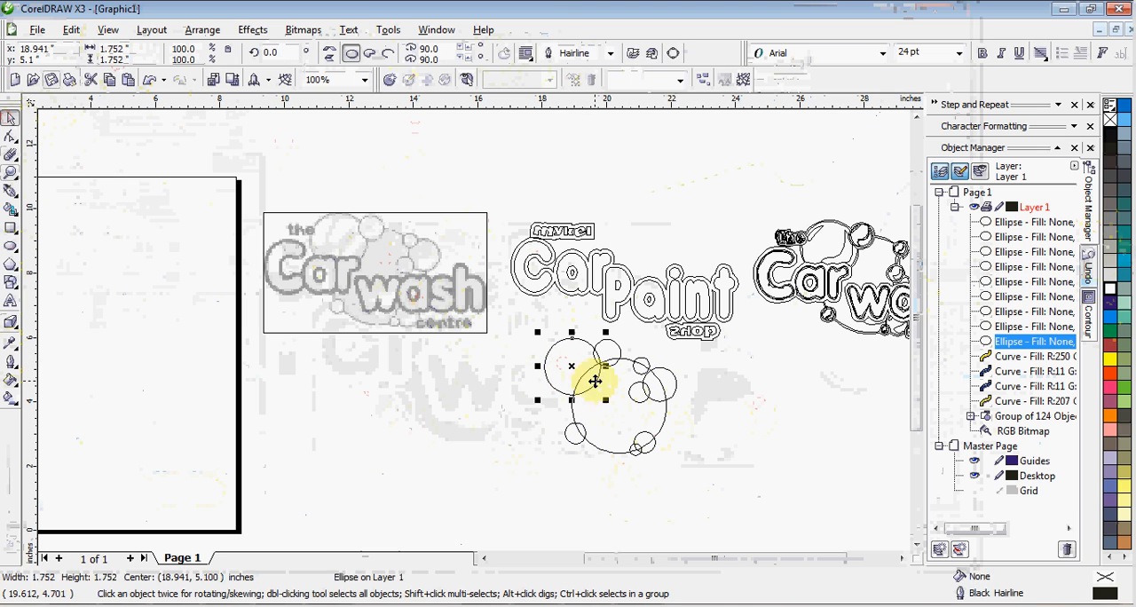
{"action": "left_click", "coordinate": [604, 406], "text": "shift"}
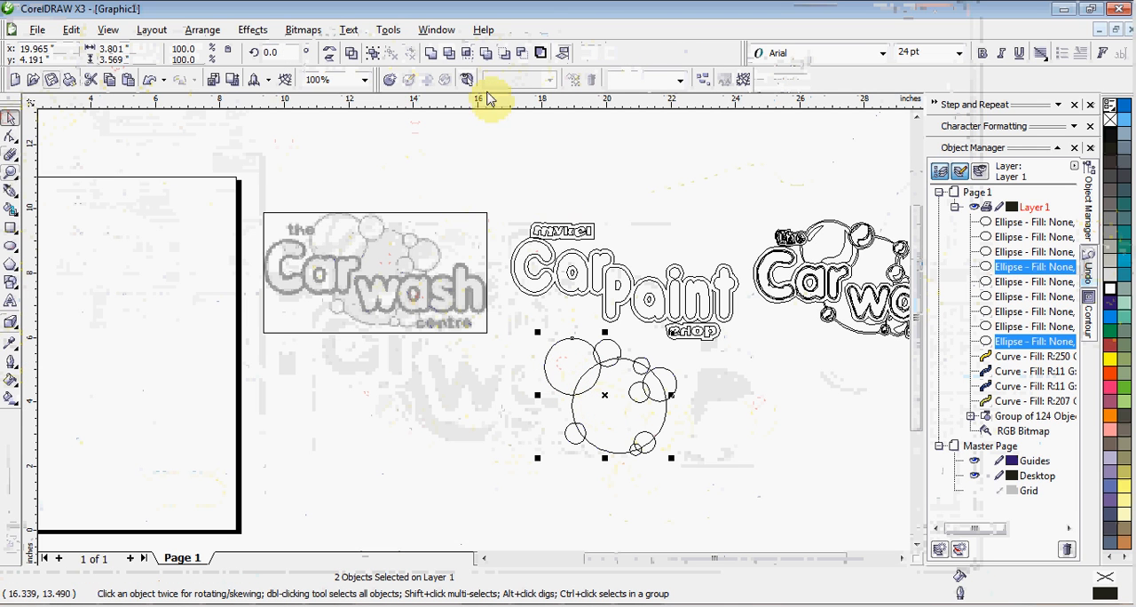
{"action": "left_click", "coordinate": [447, 55]}
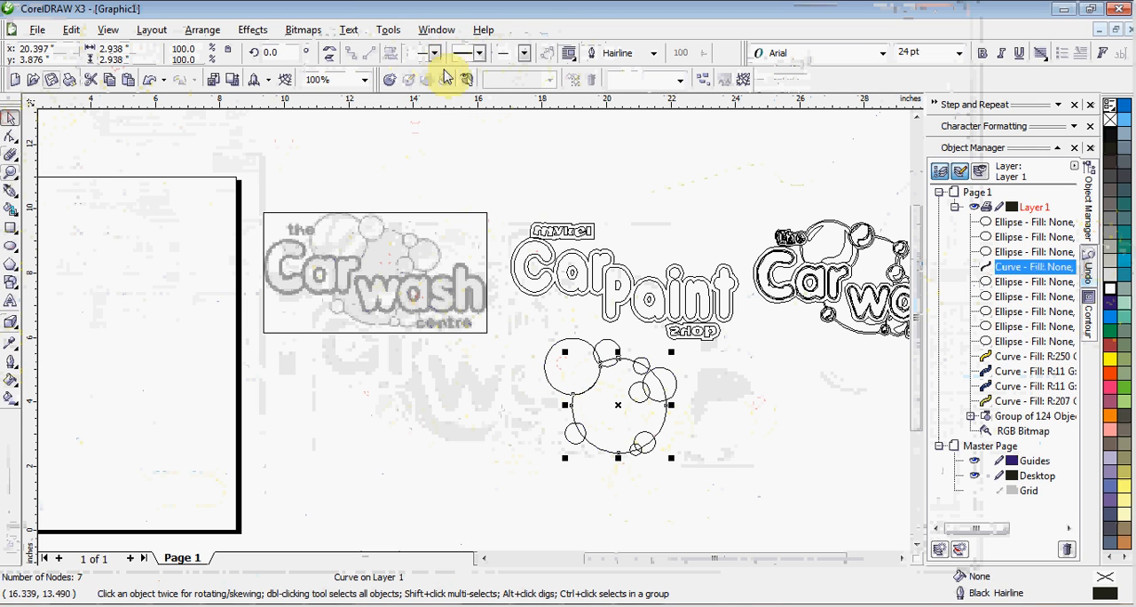
{"action": "left_click", "coordinate": [519, 380]}
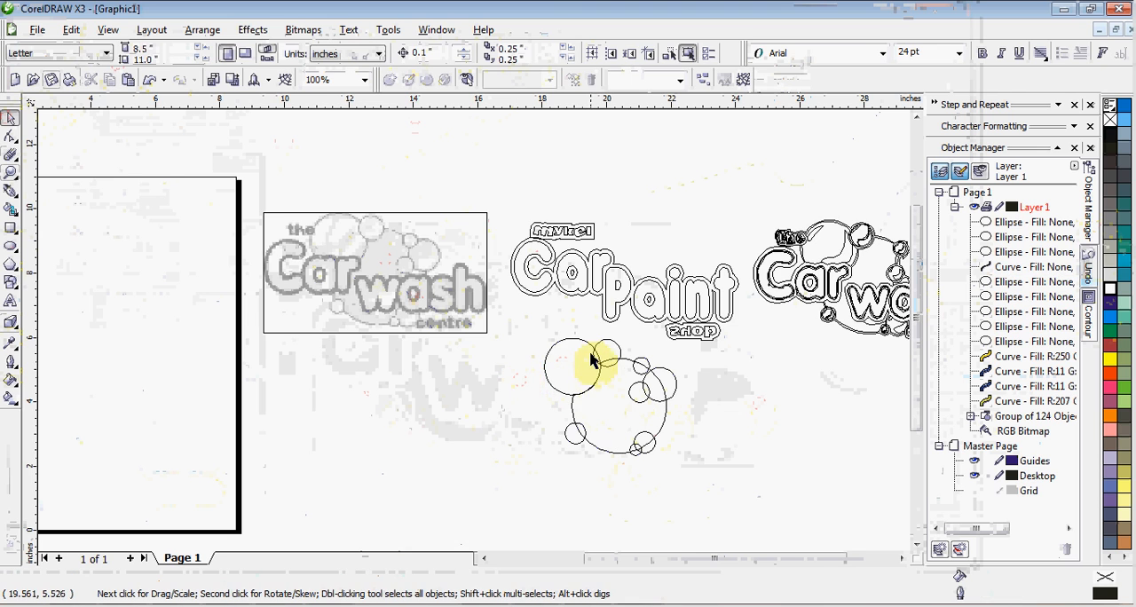
Trim the large upper-left bubble with the smaller circle overlapping its right edge, and deselect everything
{"action": "scroll", "coordinate": [477, 345], "scroll_direction": "up", "scroll_amount": 1}
{"action": "left_click", "coordinate": [515, 310]}
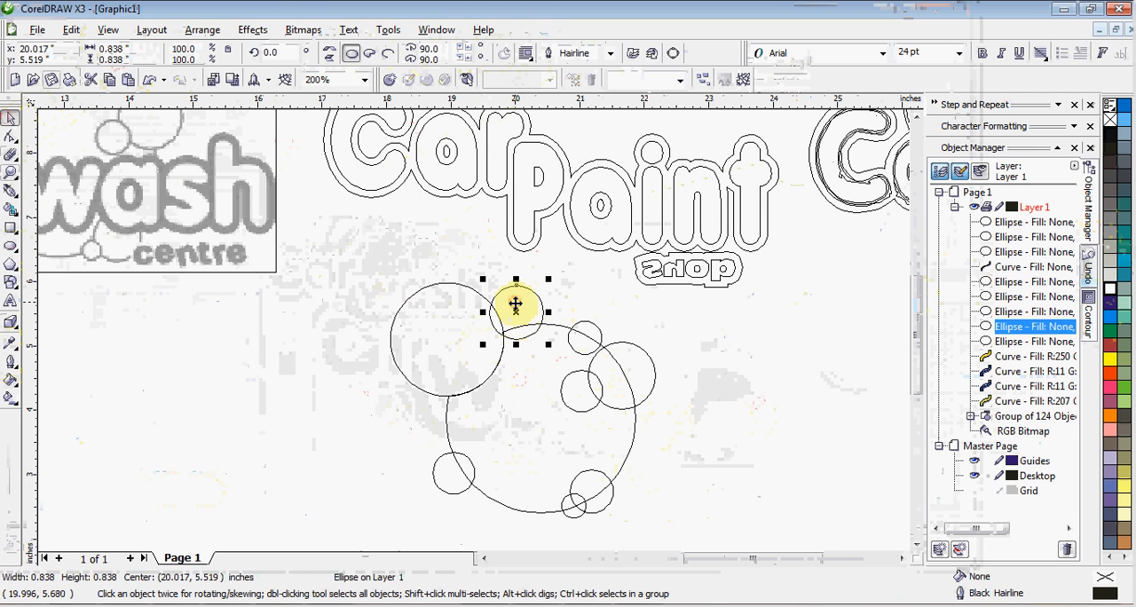
{"action": "left_click", "coordinate": [451, 322], "text": "shift"}
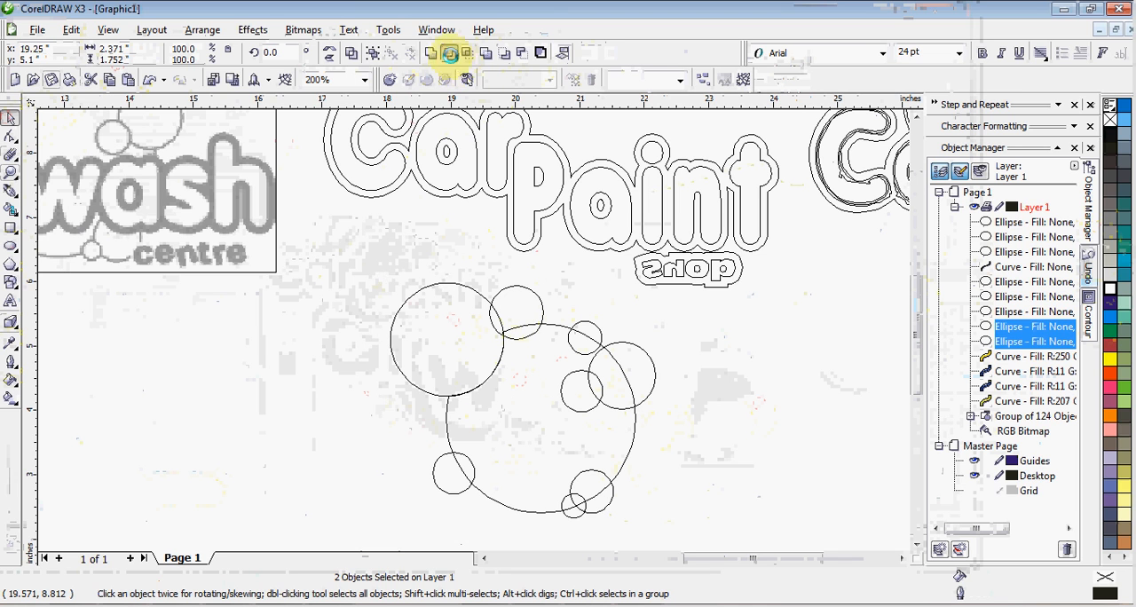
{"action": "left_click", "coordinate": [450, 55]}
{"action": "left_click", "coordinate": [491, 257]}
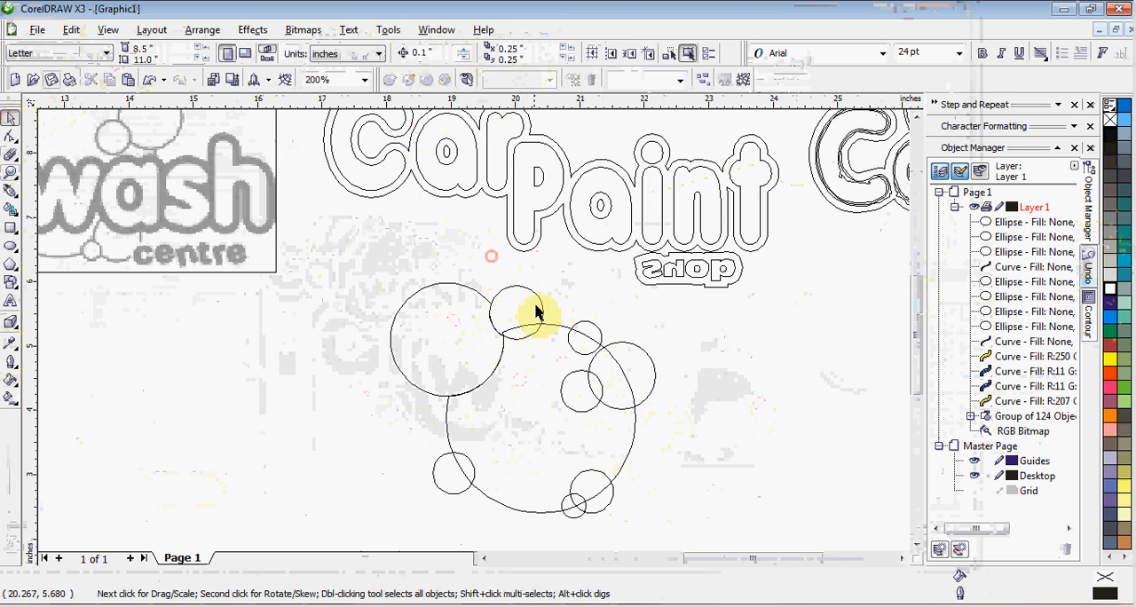
Trim the large central shape with the small upper circle beside the upper-left bubble, and deselect everything
{"action": "left_click", "coordinate": [541, 310]}
{"action": "left_click", "coordinate": [553, 347], "text": "shift"}
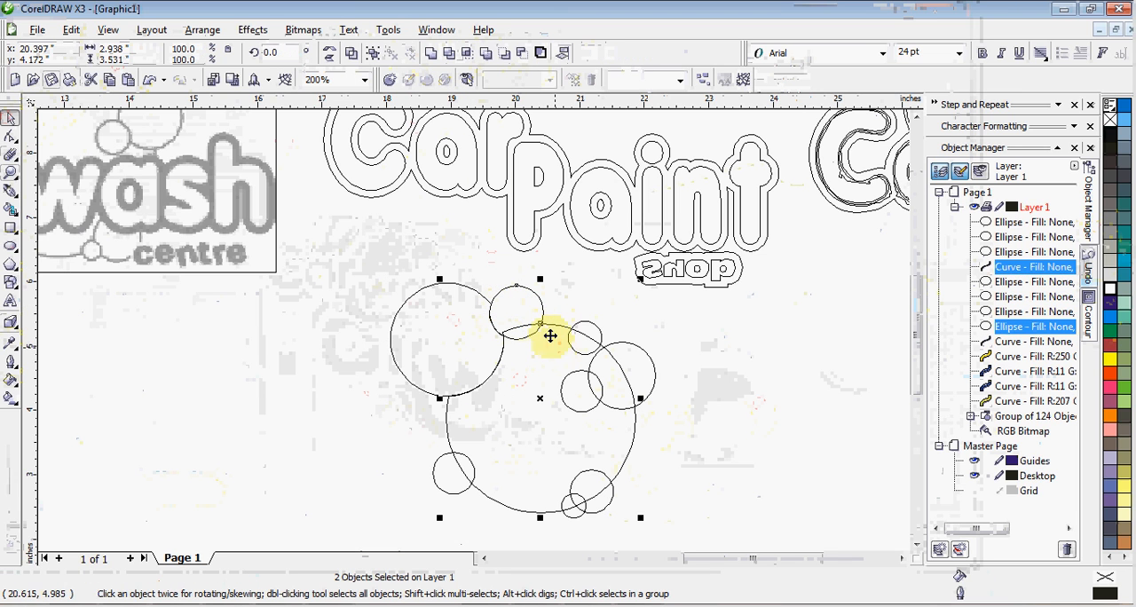
{"action": "left_click", "coordinate": [449, 56]}
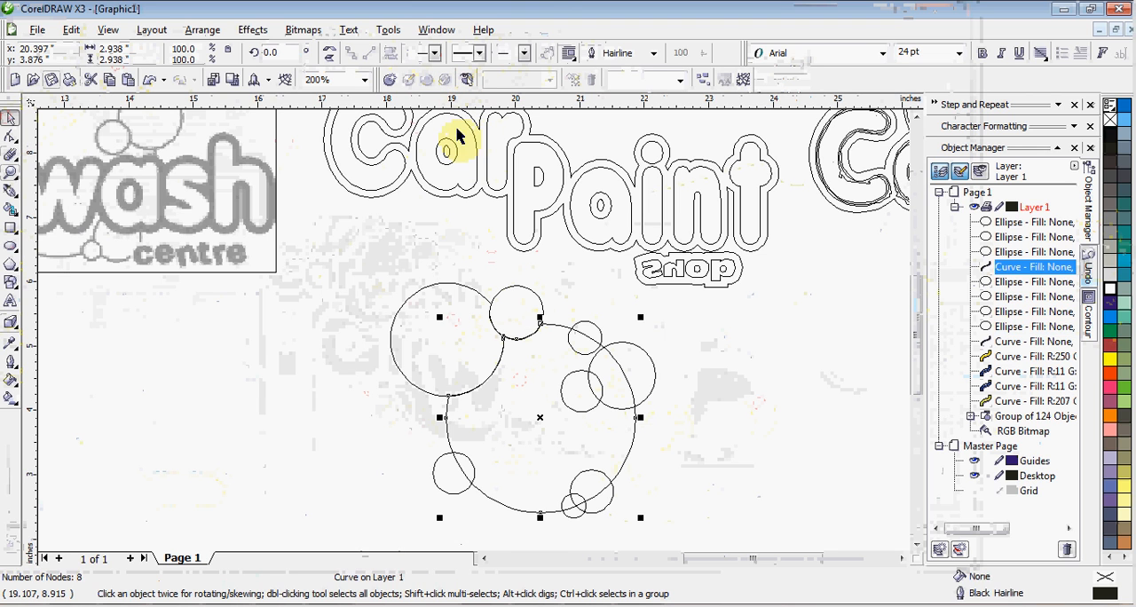
{"action": "left_click", "coordinate": [385, 246]}
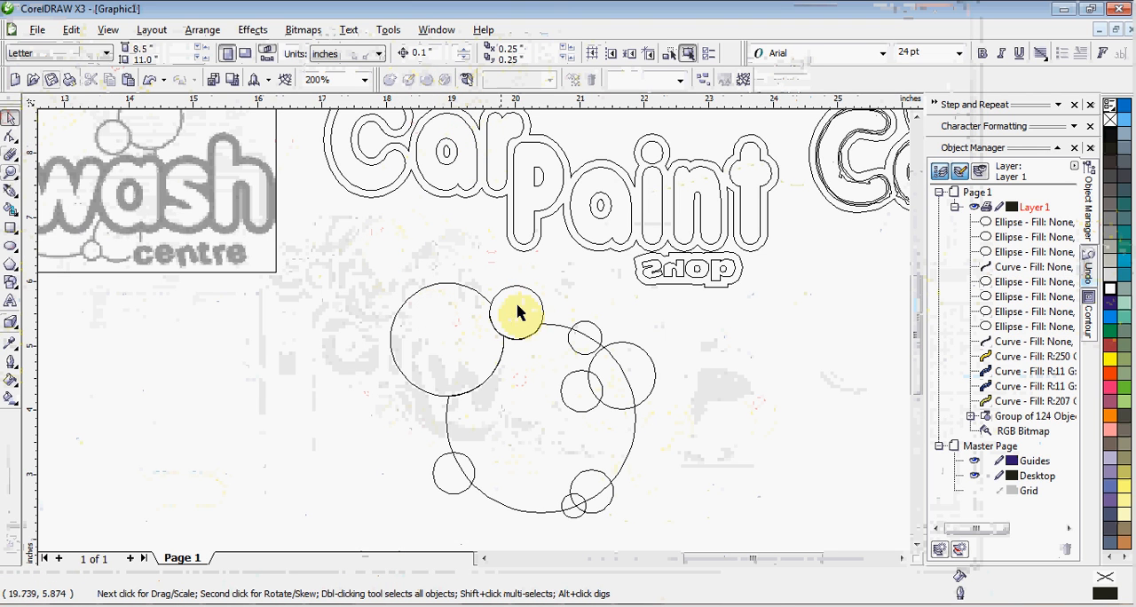
{"action": "left_click", "coordinate": [577, 390]}
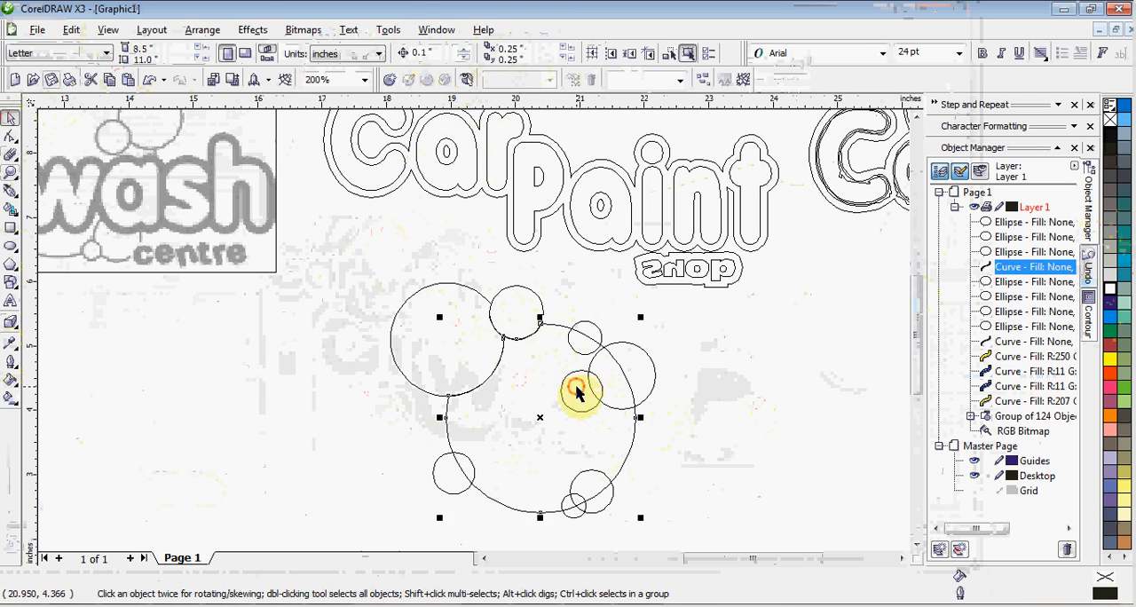
{"action": "left_click", "coordinate": [639, 375], "text": "shift"}
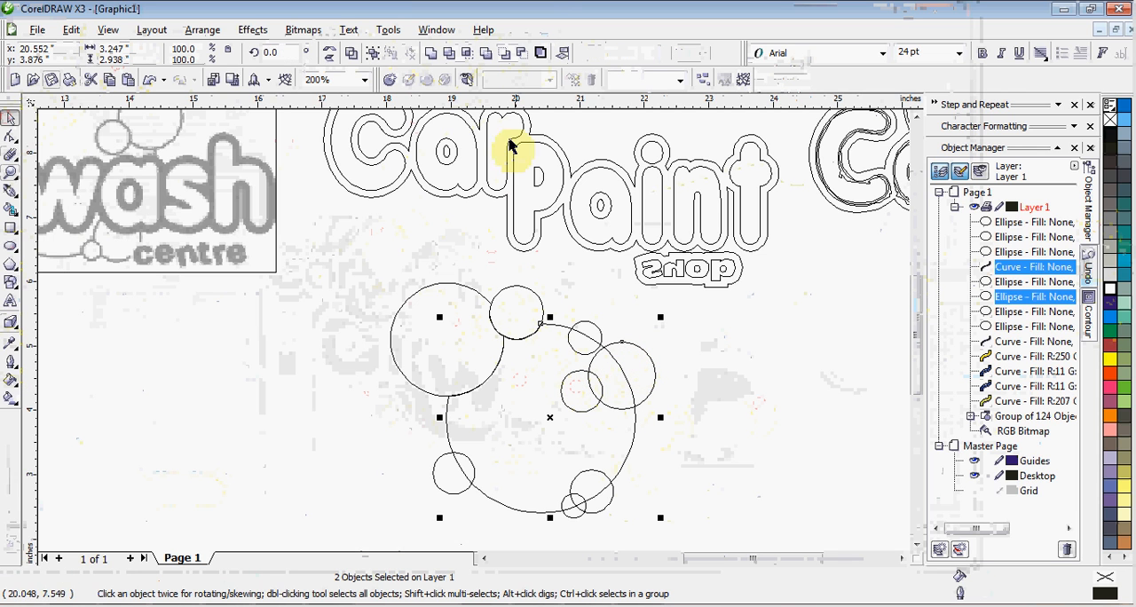
{"action": "left_click", "coordinate": [734, 468]}
{"action": "left_click", "coordinate": [583, 422]}
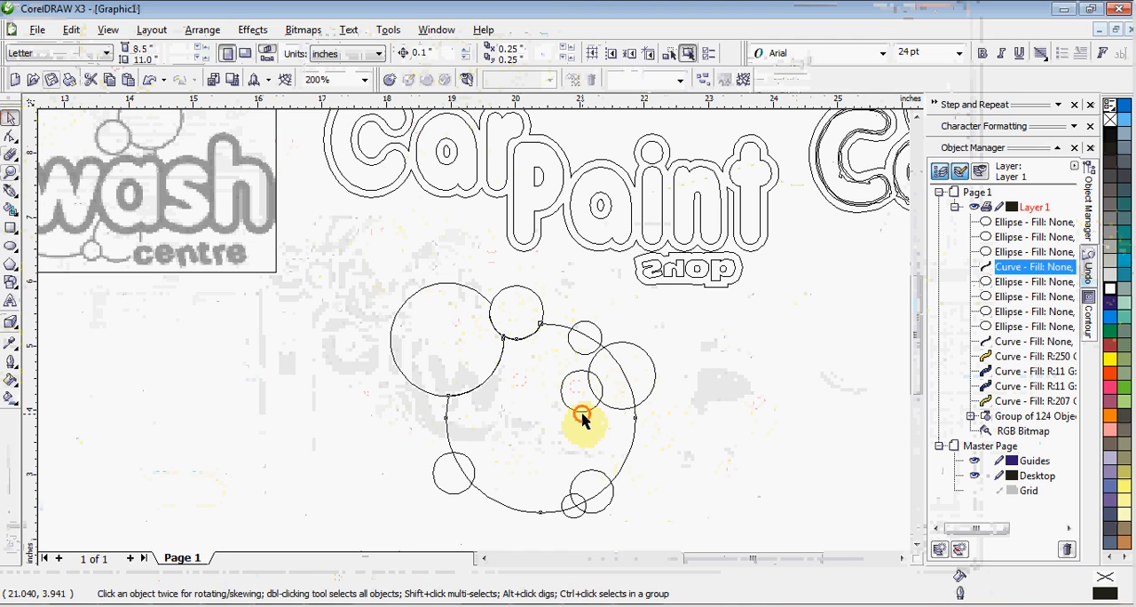
{"action": "left_click", "coordinate": [698, 438]}
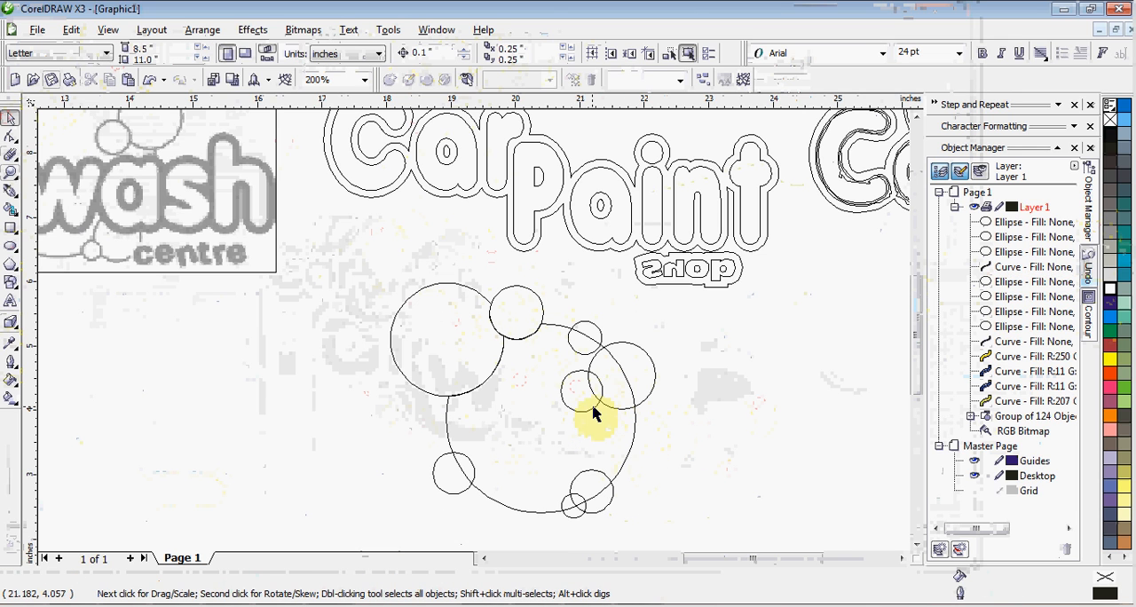
Trim the medium right-hand bubble with the smaller circle overlapping its lower-left edge, and deselect everything
{"action": "left_click", "coordinate": [593, 411]}
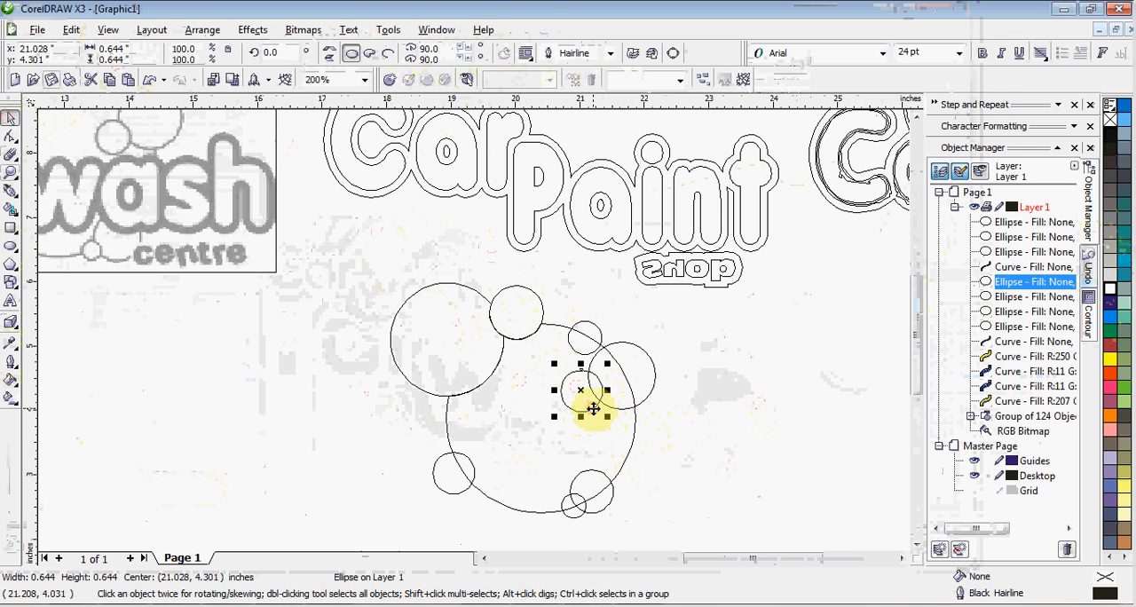
{"action": "left_click", "coordinate": [645, 404], "text": "shift"}
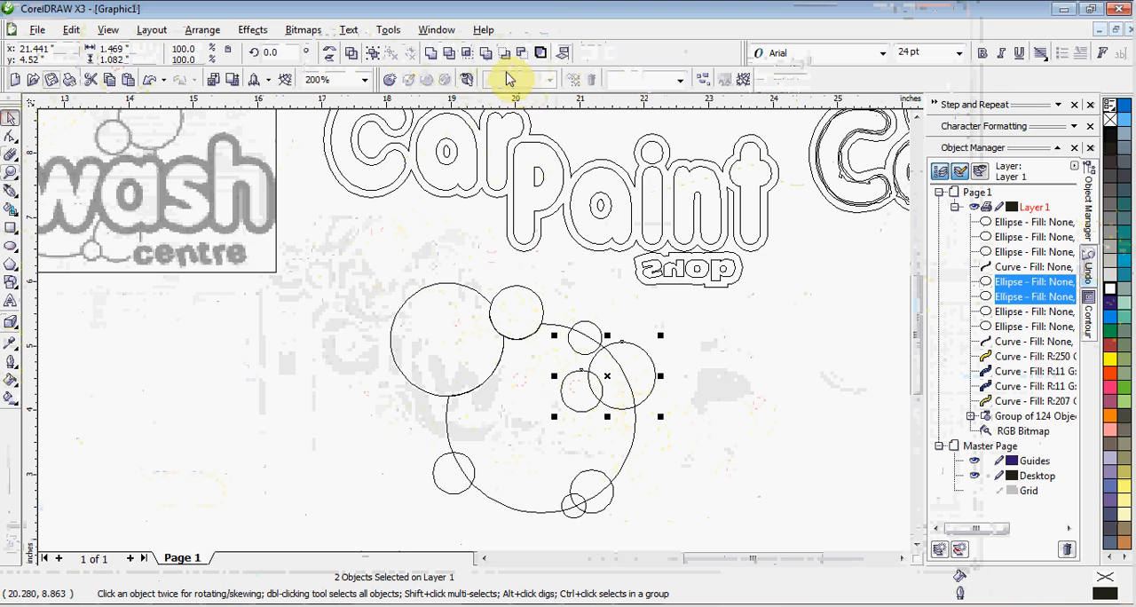
{"action": "left_click", "coordinate": [444, 55]}
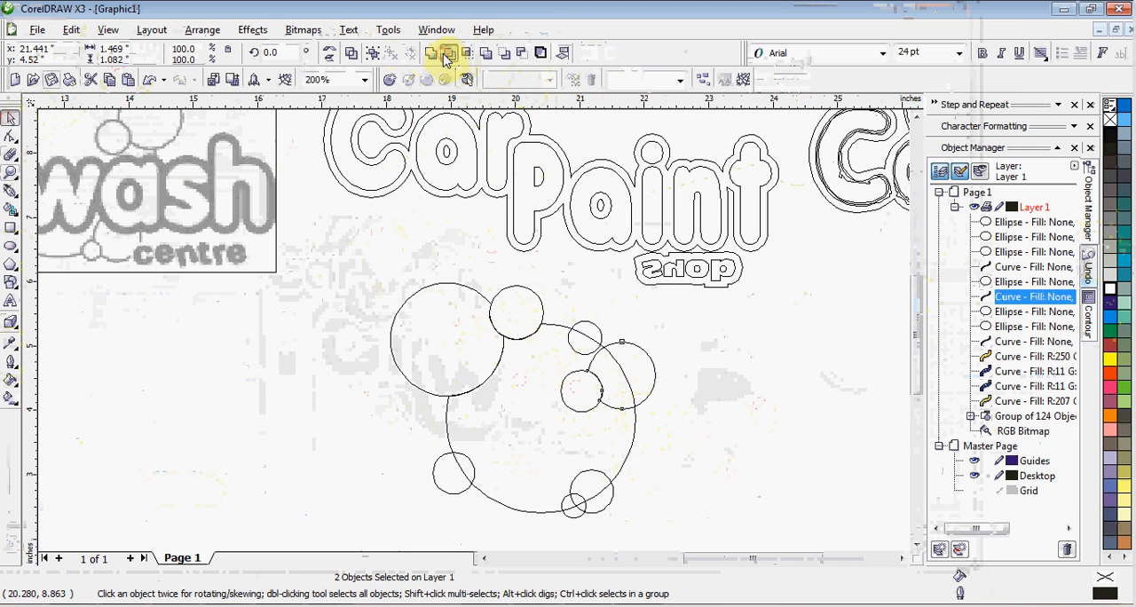
{"action": "left_click", "coordinate": [731, 382]}
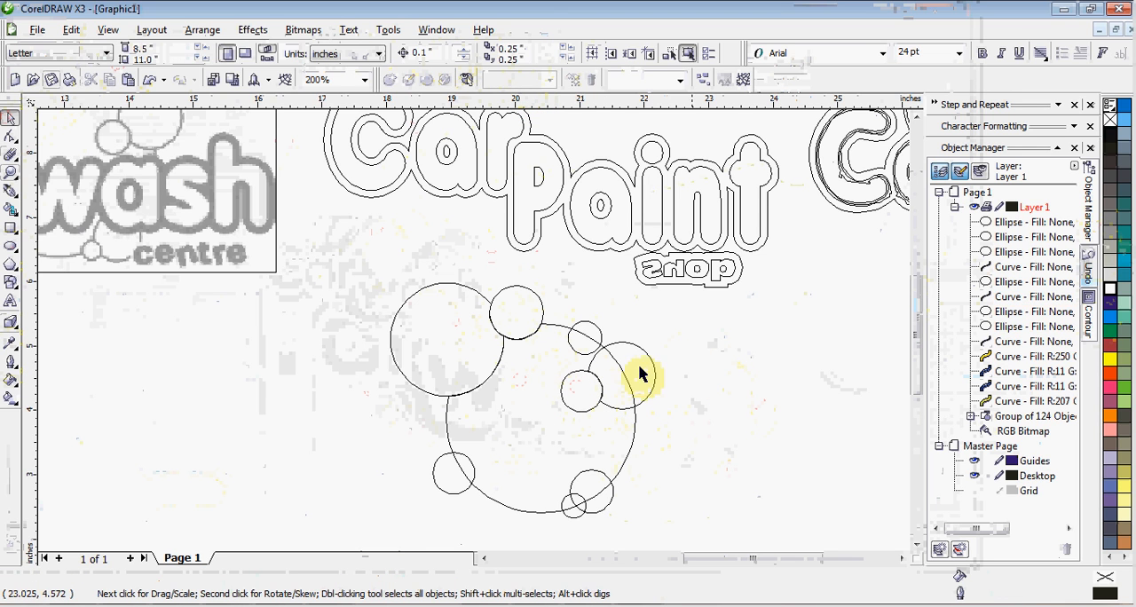
Move the small circle above the right-hand bubble slightly right and down so that it overlaps the bubble more
{"action": "scroll", "coordinate": [530, 371], "scroll_direction": "down", "scroll_amount": 1}
{"action": "scroll", "coordinate": [467, 330], "scroll_direction": "up", "scroll_amount": 1}
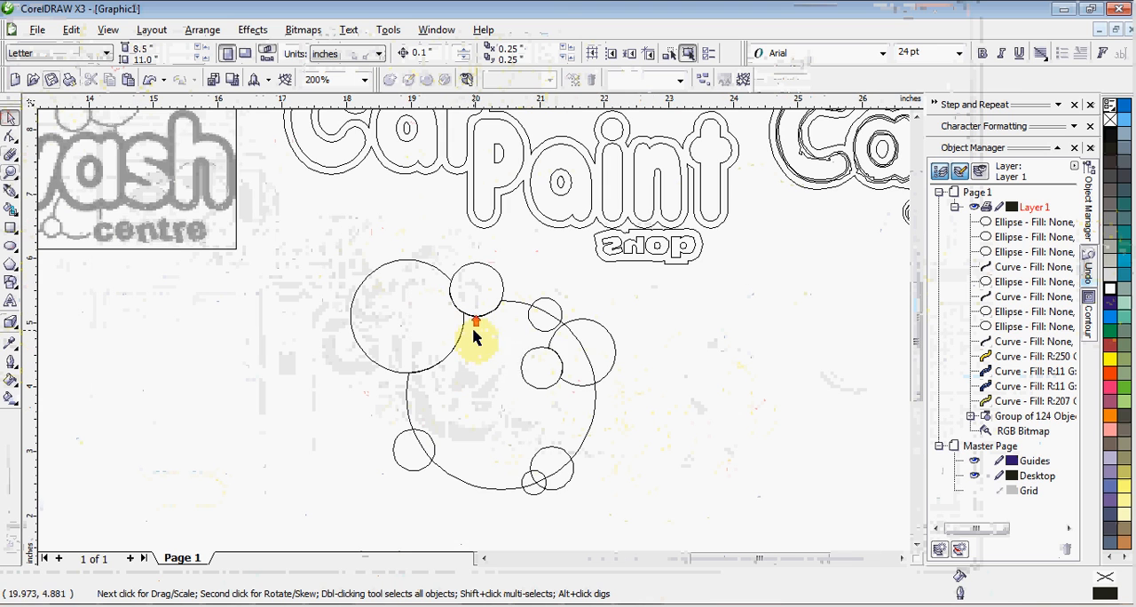
{"action": "left_click_drag", "start_coordinate": [547, 332], "coordinate": [560, 344]}
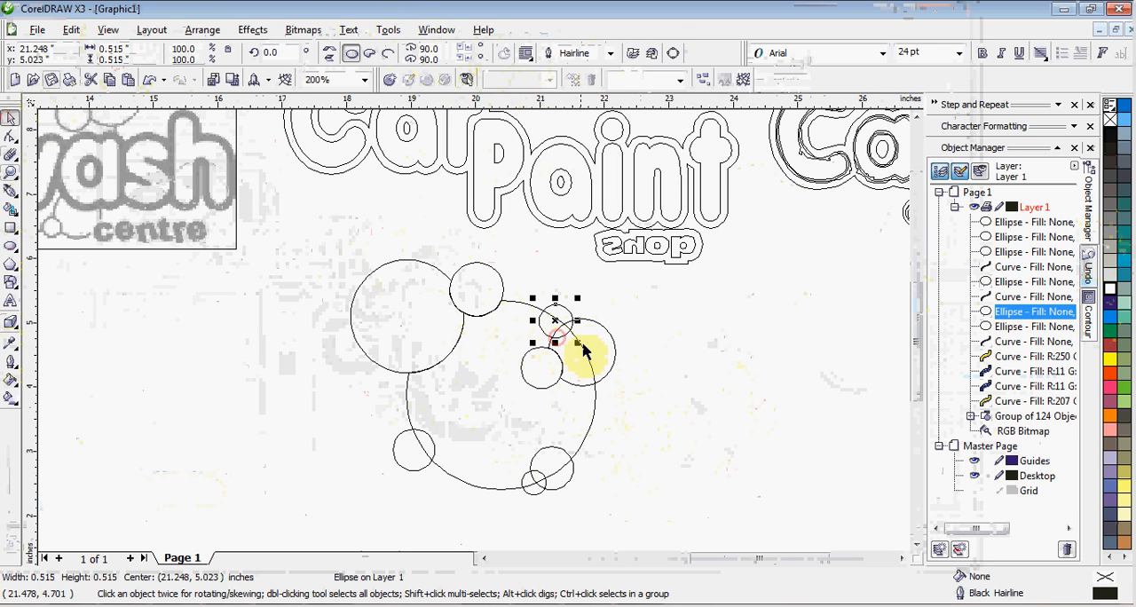
Trim the medium right-hand bubble with the small circle overlapping its upper-left edge, and deselect everything
{"action": "left_click", "coordinate": [597, 321], "text": "shift"}
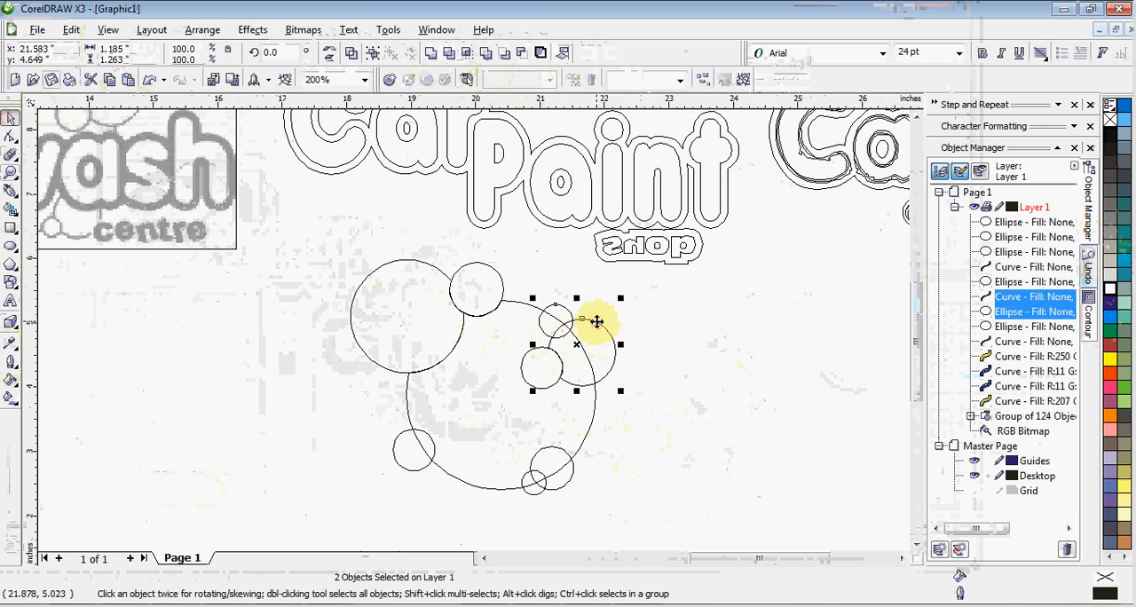
{"action": "left_click", "coordinate": [450, 55]}
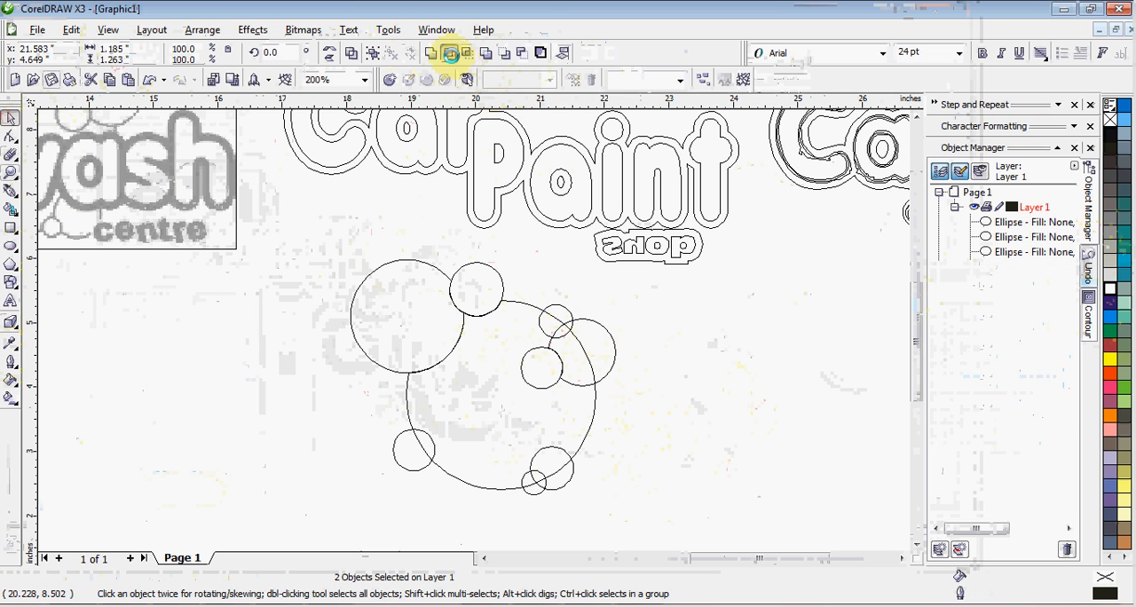
{"action": "left_click", "coordinate": [628, 334]}
Trim the large central shape with the medium right-hand bubble, and deselect everything
{"action": "left_click", "coordinate": [613, 352]}
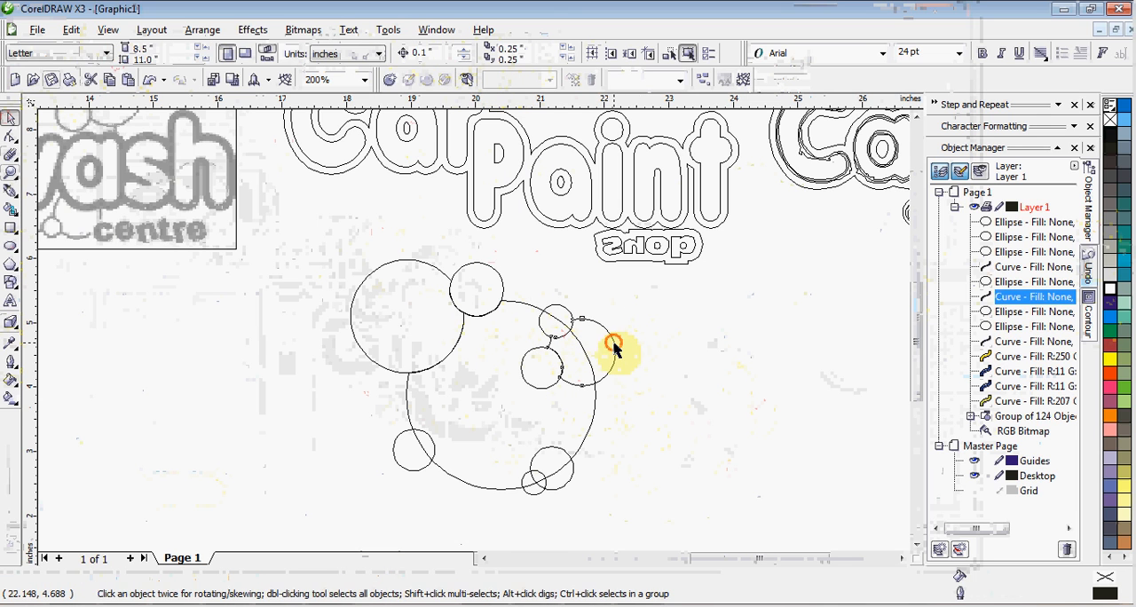
{"action": "left_click", "coordinate": [591, 428], "text": "shift"}
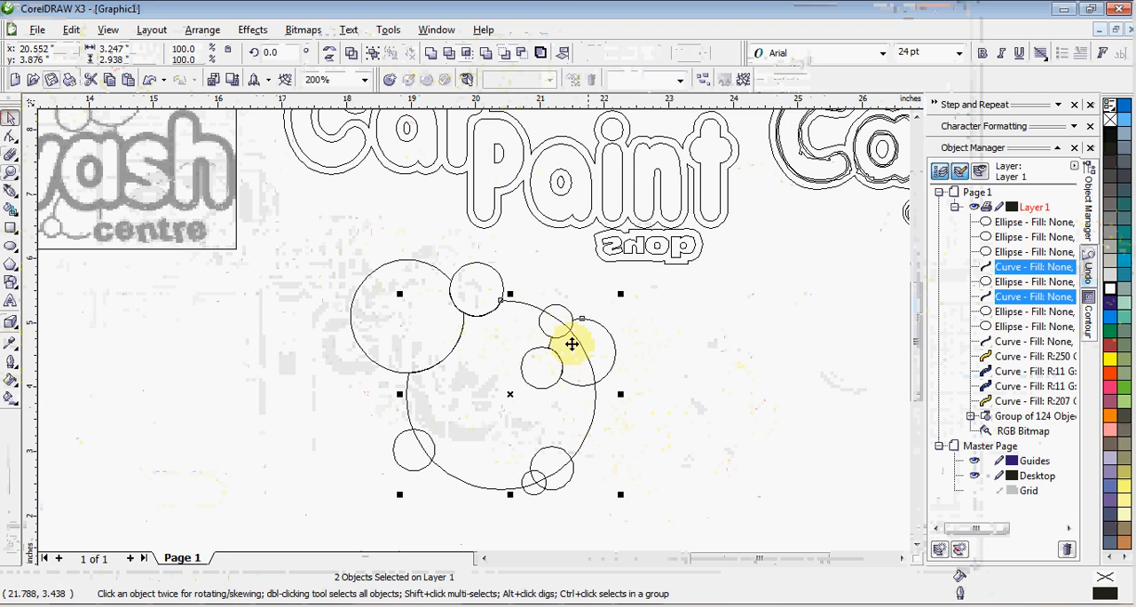
{"action": "left_click", "coordinate": [444, 55]}
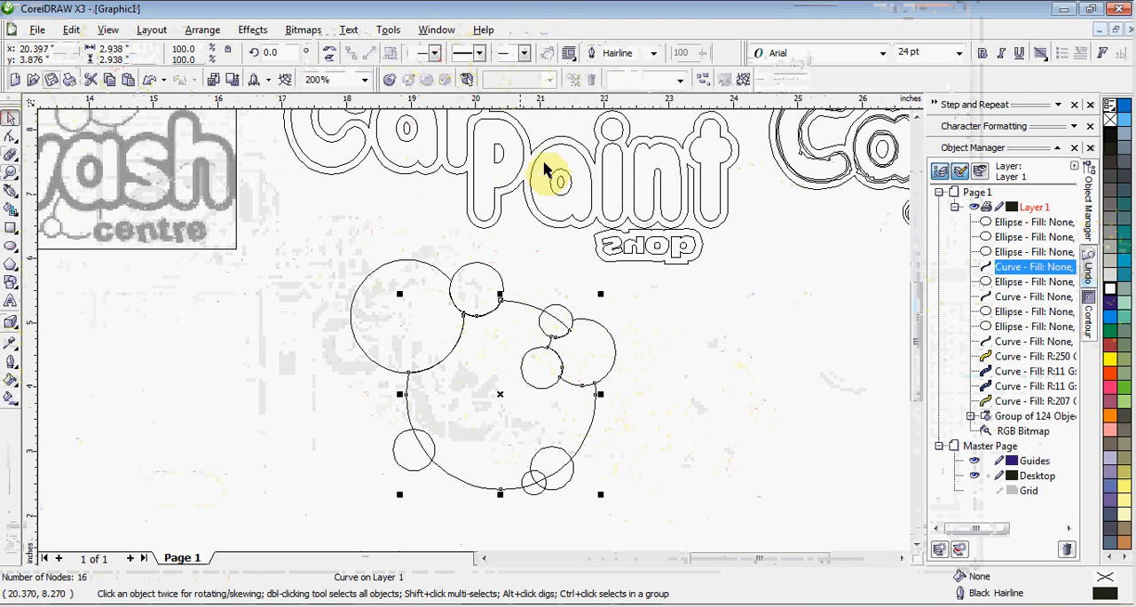
{"action": "left_click", "coordinate": [672, 322]}
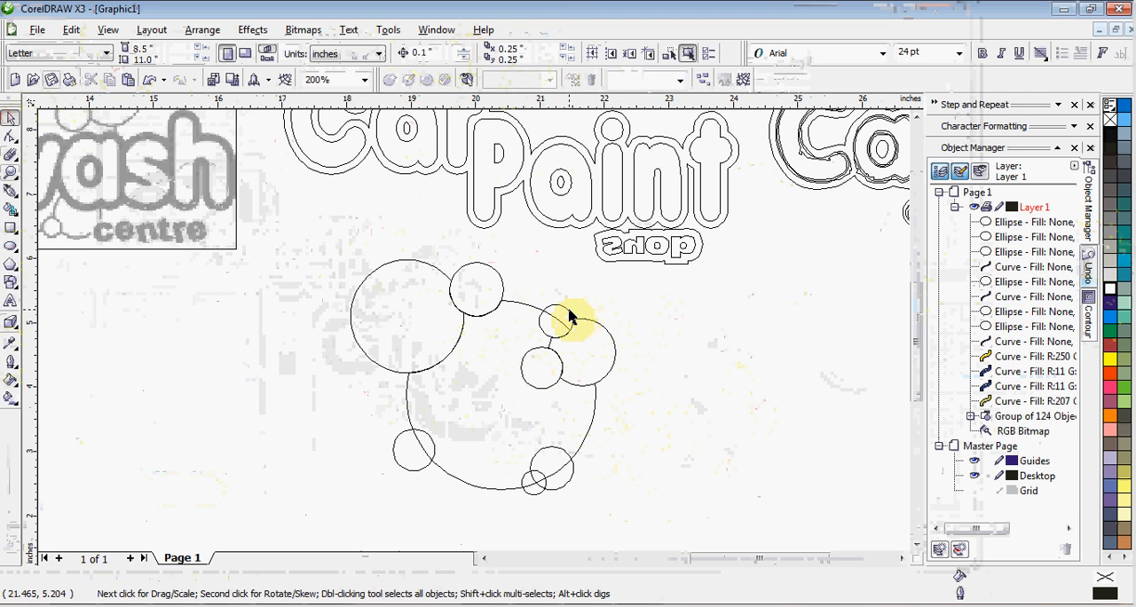
Trim the large central shape with the small circle above the right-hand bubble, and deselect everything
{"action": "left_click", "coordinate": [571, 318]}
{"action": "left_click", "coordinate": [520, 307], "text": "shift"}
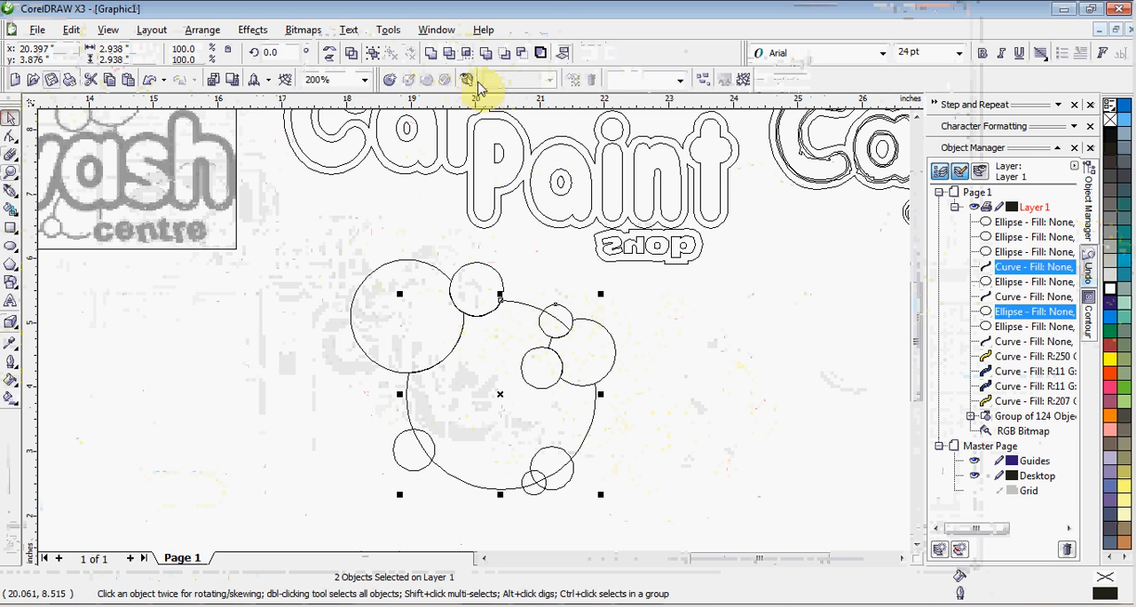
{"action": "left_click", "coordinate": [455, 55]}
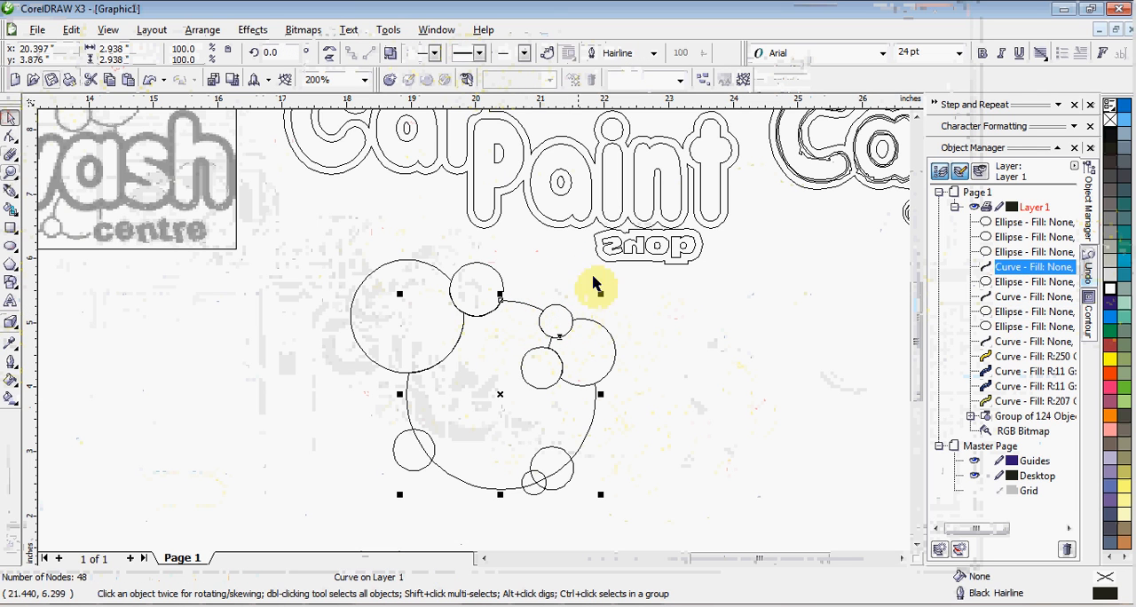
{"action": "left_click", "coordinate": [667, 347]}
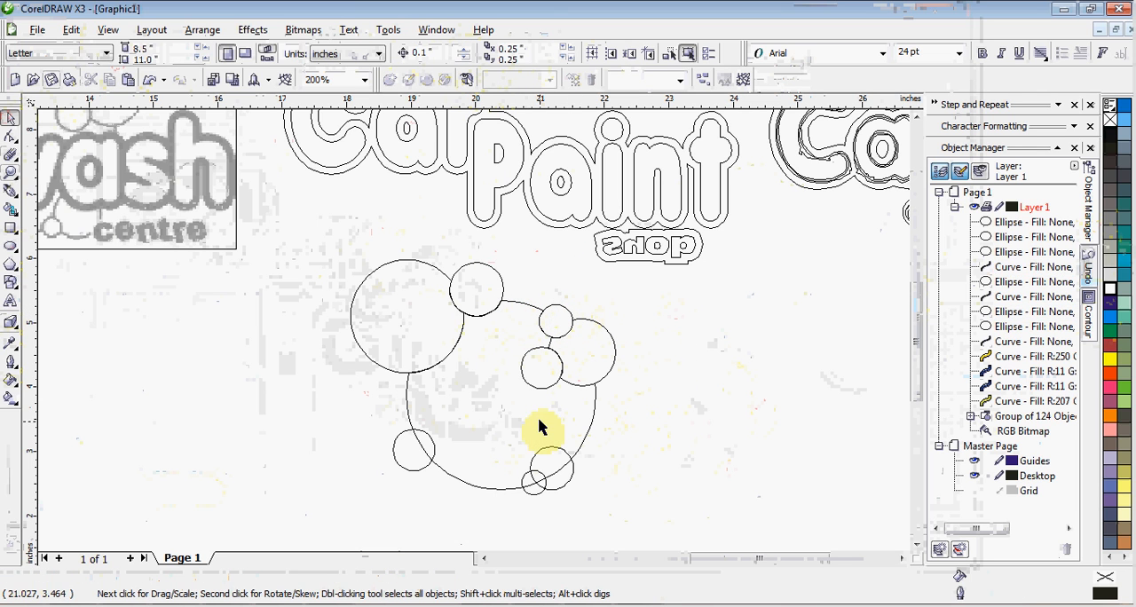
Trim the large central shape with the small circle on its lower-left edge, and deselect everything
{"action": "left_click", "coordinate": [428, 468]}
{"action": "left_click", "coordinate": [448, 479], "text": "shift"}
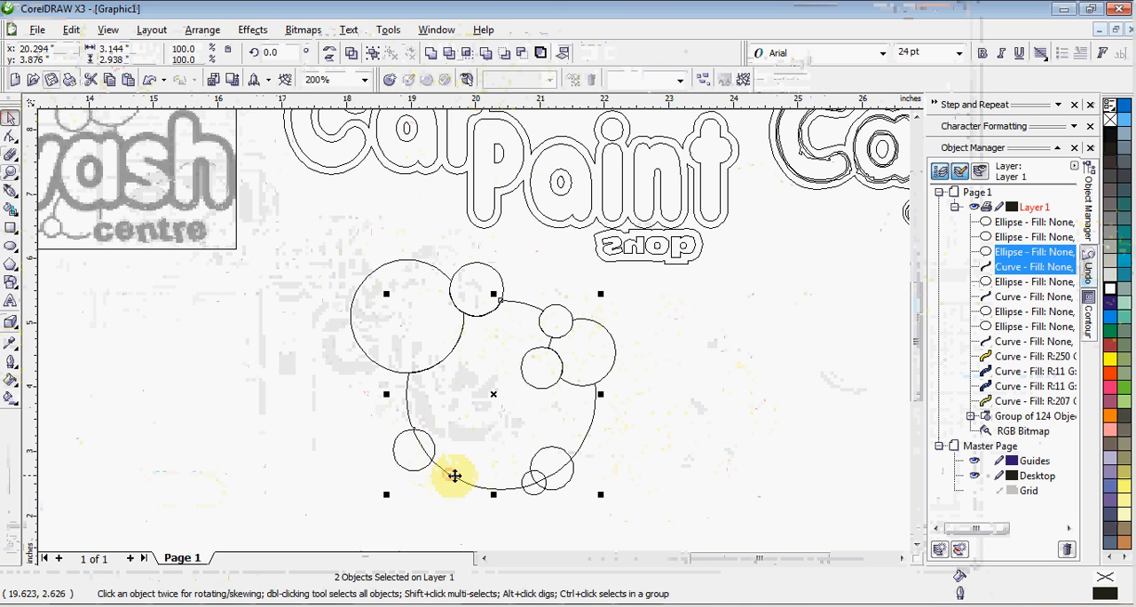
{"action": "left_click", "coordinate": [448, 55]}
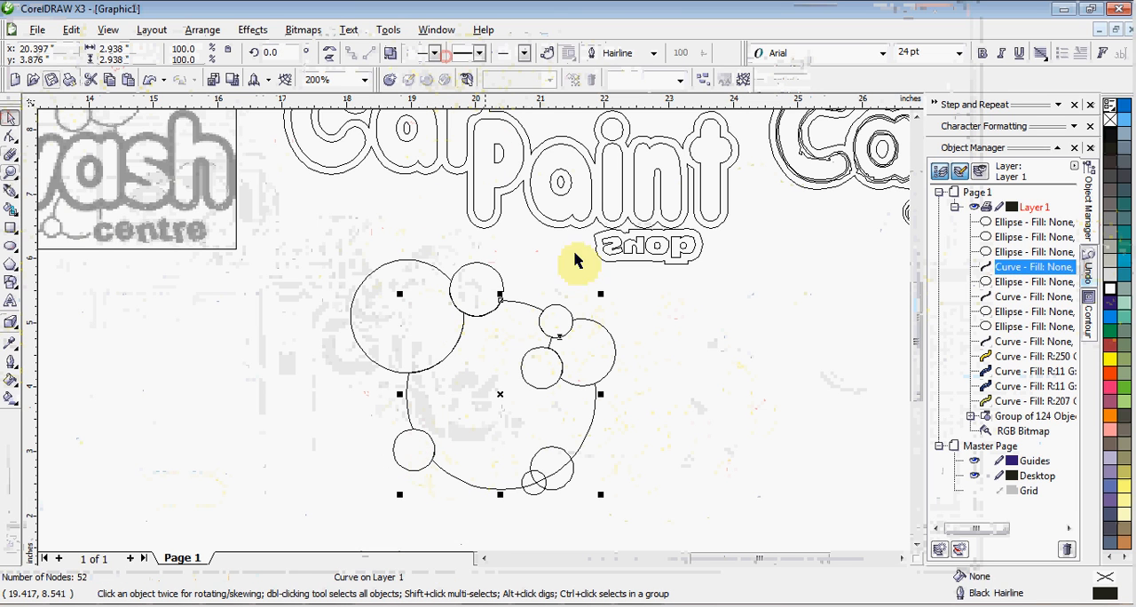
{"action": "left_click", "coordinate": [703, 423]}
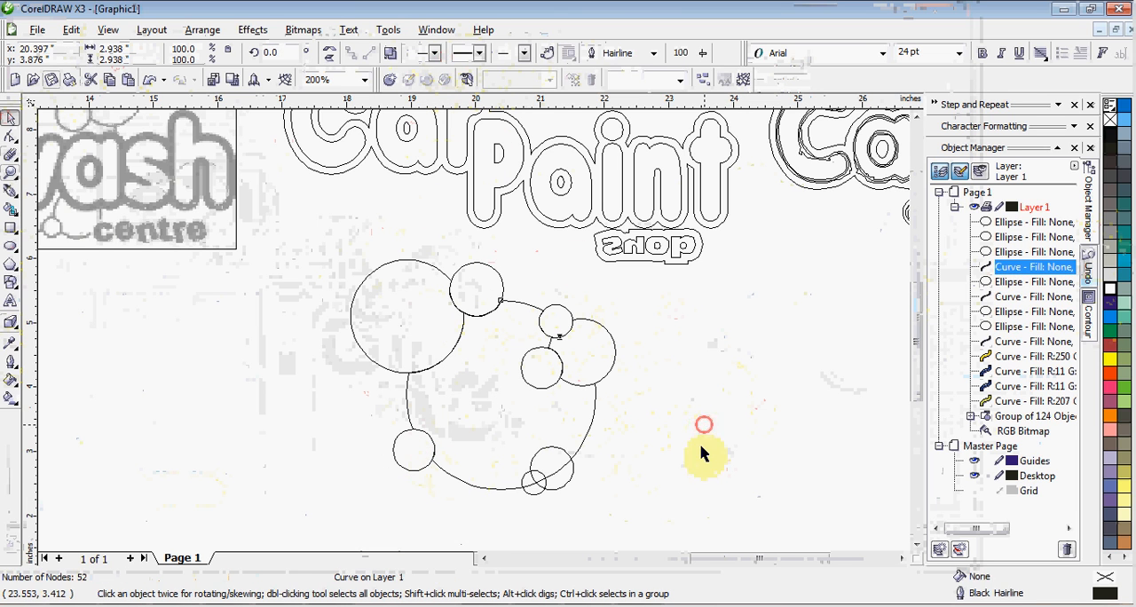
Trim the lower-right bubble with the smallest circle overlapping its lower-left edge, and deselect everything
{"action": "left_click", "coordinate": [544, 493]}
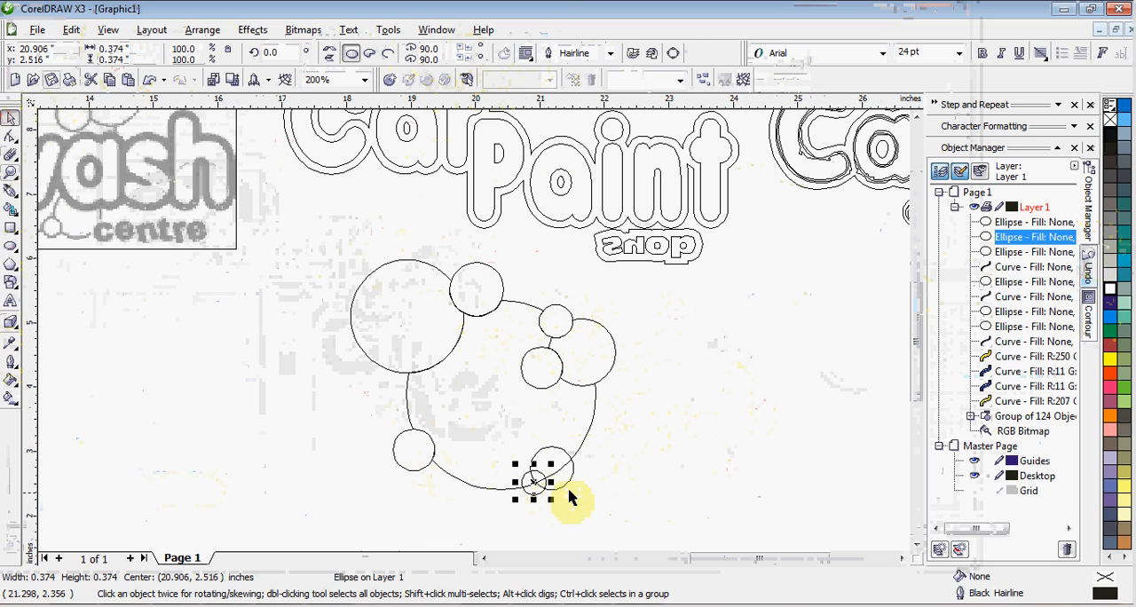
{"action": "left_click", "coordinate": [565, 491], "text": "shift"}
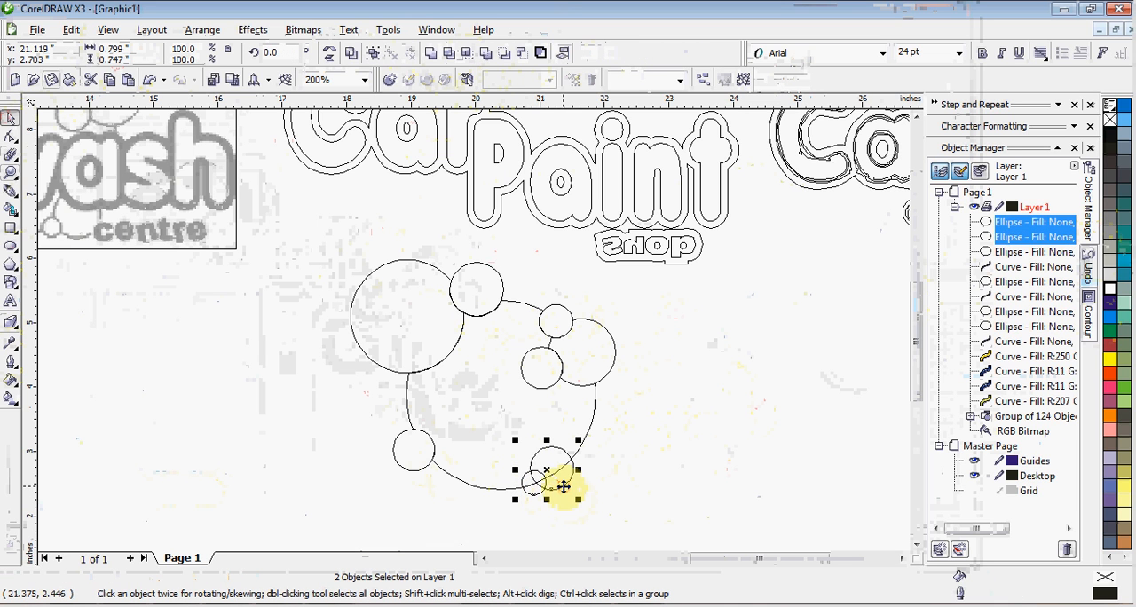
{"action": "left_click", "coordinate": [449, 55]}
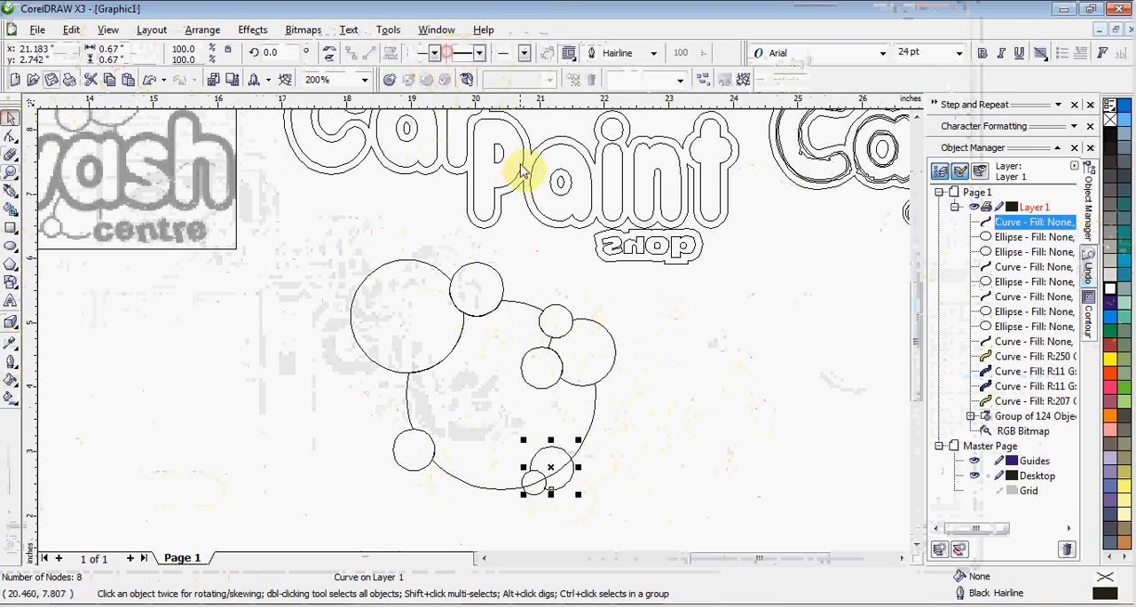
{"action": "left_click", "coordinate": [623, 313]}
Trim the large central shape with the lower-right bubble, and deselect everything
{"action": "left_click", "coordinate": [573, 476]}
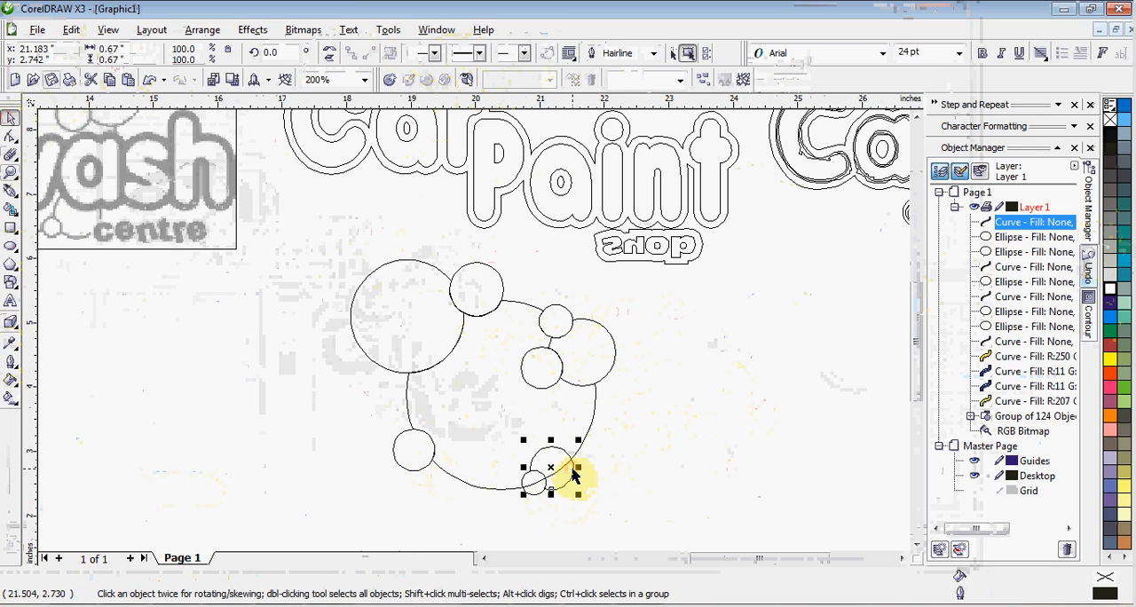
{"action": "left_click", "coordinate": [586, 433], "text": "shift"}
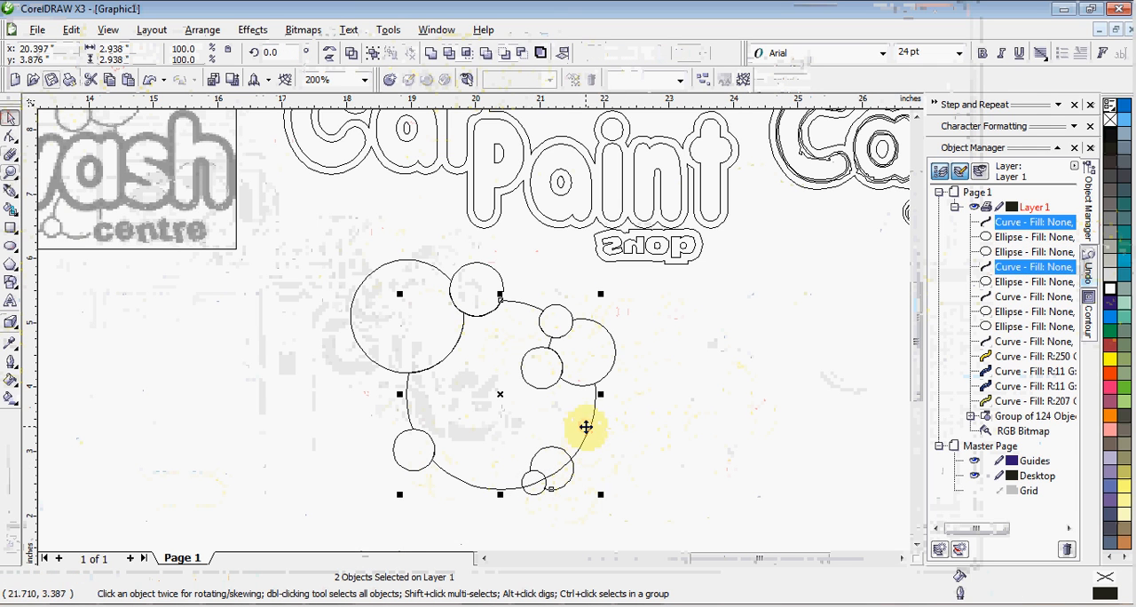
{"action": "left_click", "coordinate": [451, 55]}
{"action": "left_click", "coordinate": [662, 459]}
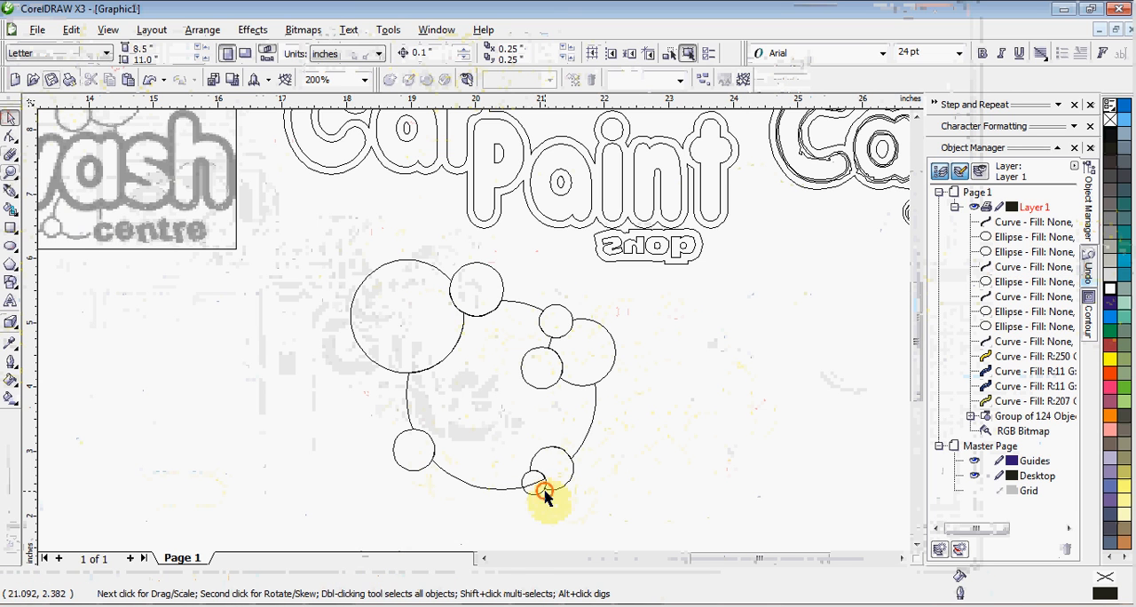
Trim the large central shape with the smallest circle on its bottom edge, and deselect everything
{"action": "left_click", "coordinate": [544, 494]}
{"action": "left_click", "coordinate": [586, 437], "text": "shift"}
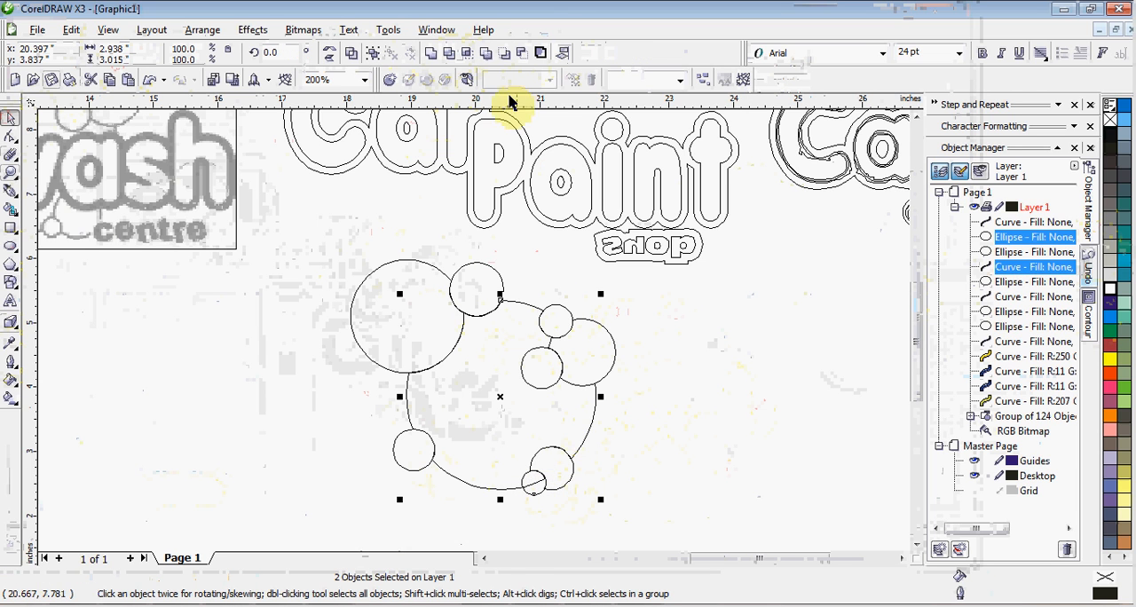
{"action": "left_click", "coordinate": [451, 55]}
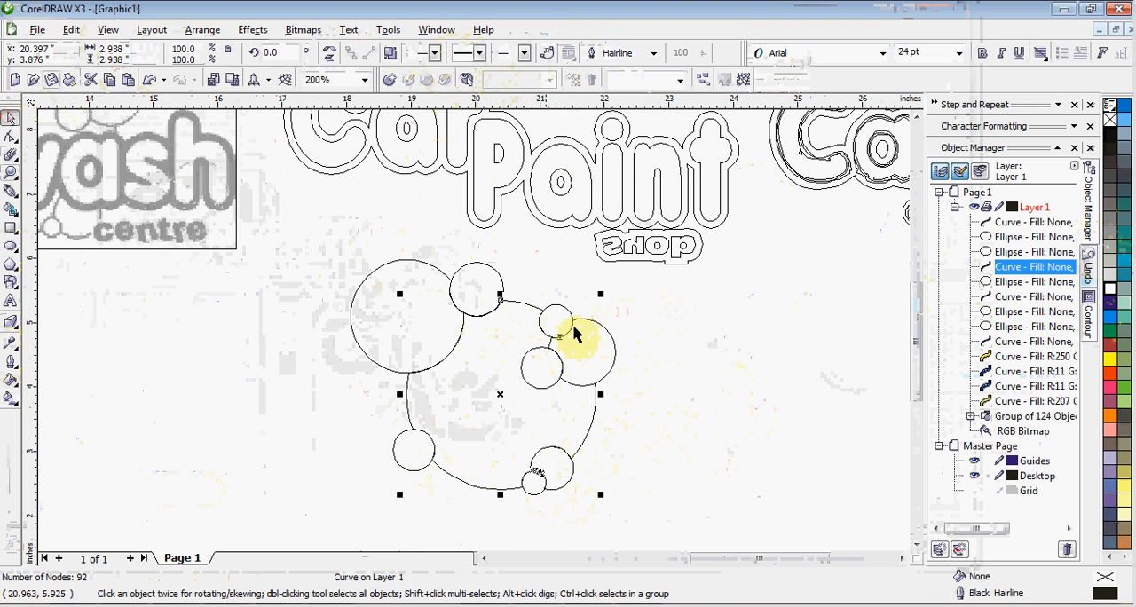
{"action": "left_click", "coordinate": [634, 398]}
Switch the drawing display from Wireframe to the Enhanced view
{"action": "scroll", "coordinate": [403, 304], "scroll_direction": "down", "scroll_amount": 1}
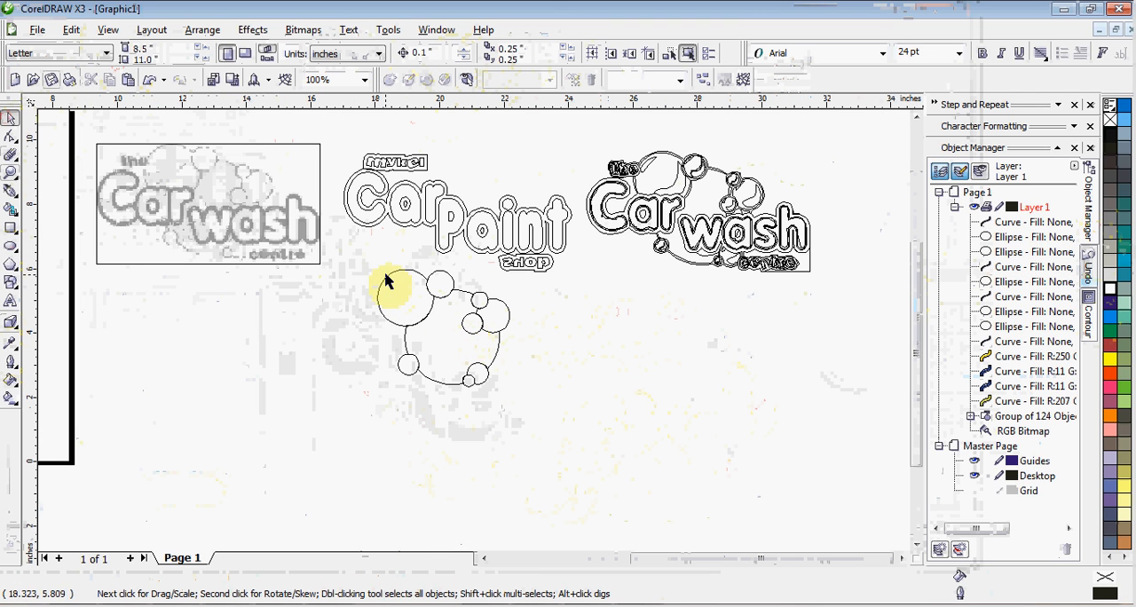
{"action": "scroll", "coordinate": [470, 338], "scroll_direction": "up", "scroll_amount": 1}
{"action": "scroll", "coordinate": [474, 340], "scroll_direction": "down", "scroll_amount": 1}
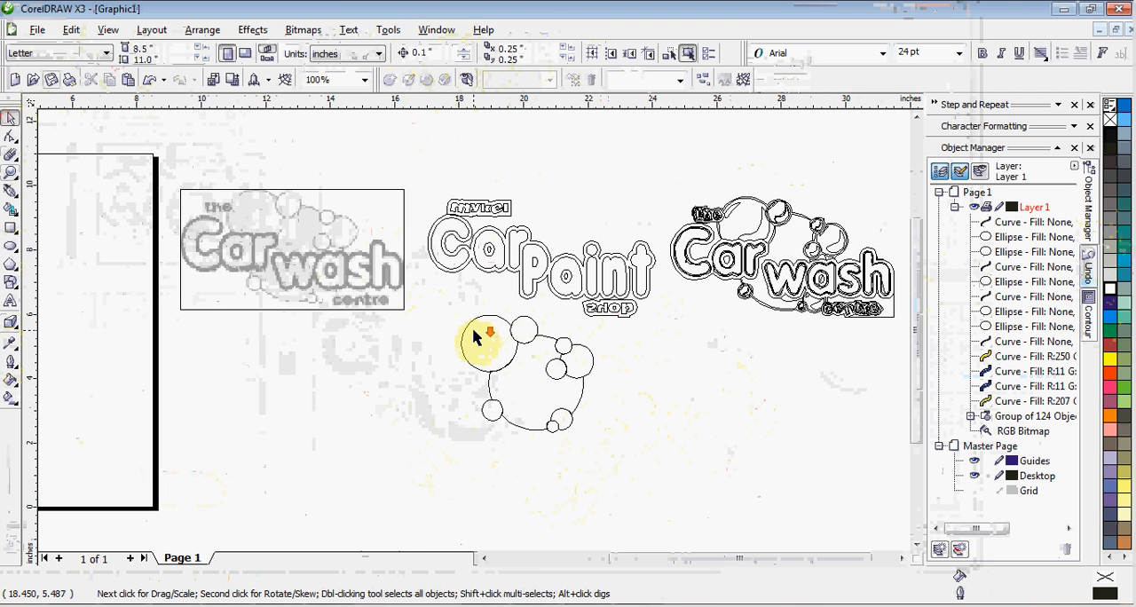
{"action": "left_click", "coordinate": [113, 34]}
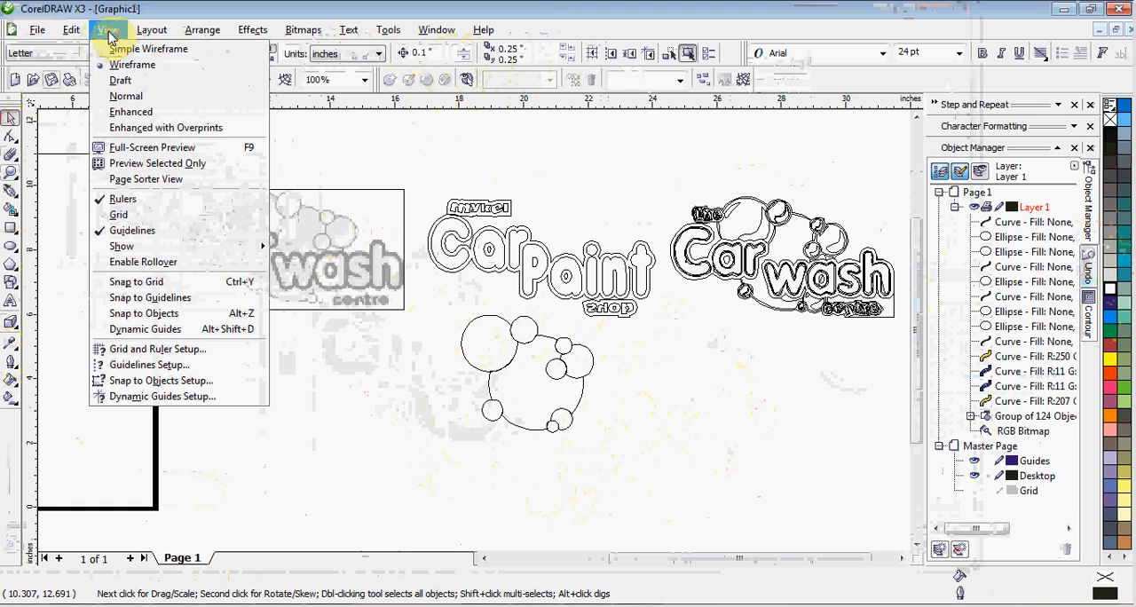
{"action": "left_click", "coordinate": [114, 118]}
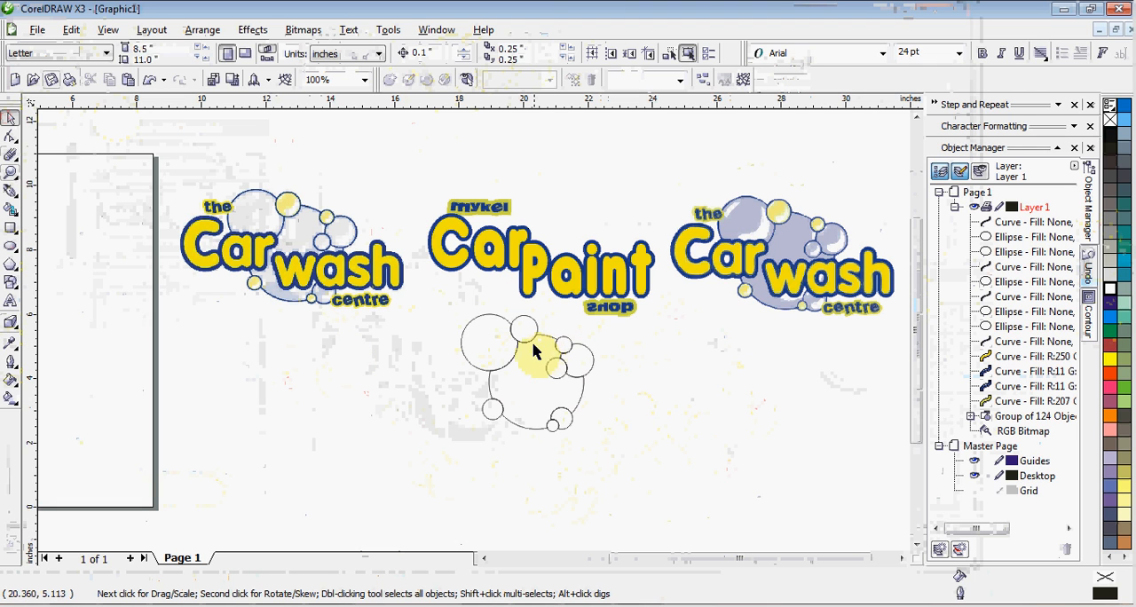
Fill the bubbles with pale lavender (R:210 G:213 B:235) and the large central shape with Corel Red
{"action": "left_click_drag", "start_coordinate": [452, 311], "coordinate": [637, 463]}
{"action": "left_click", "coordinate": [637, 410]}
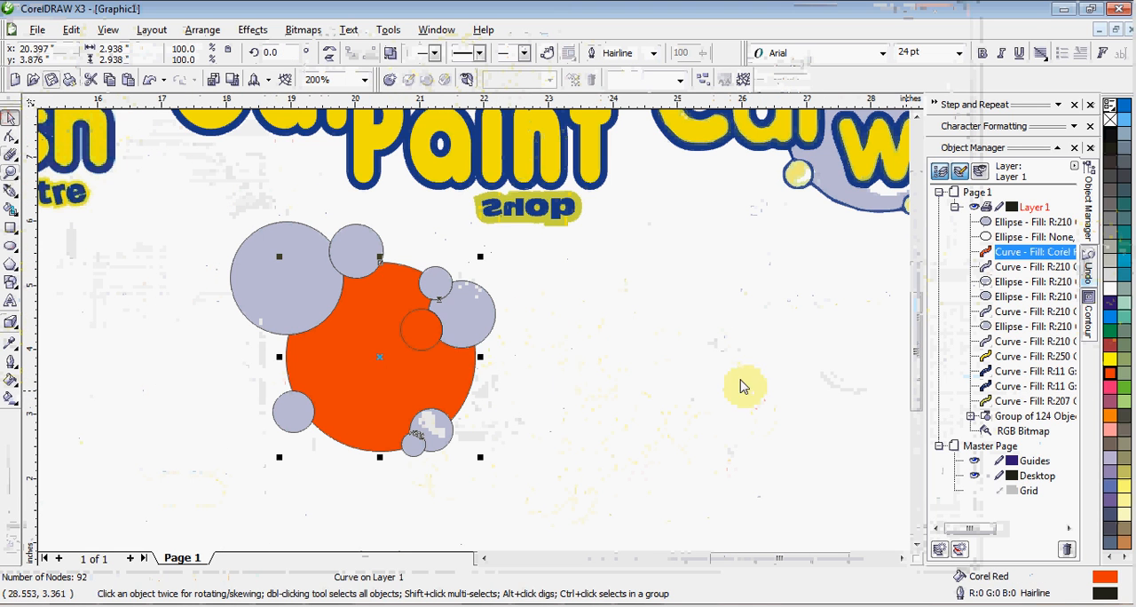
Fill the medium right-hand bubble with Yellow and the small circle at its lower-left edge with Green
{"action": "left_click", "coordinate": [465, 336]}
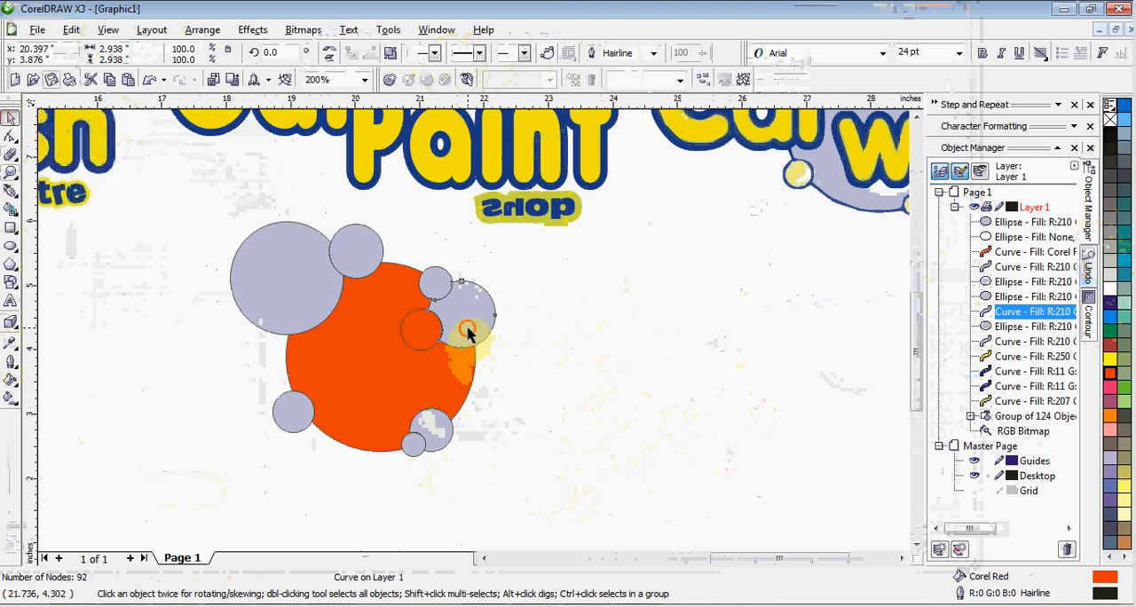
{"action": "left_click", "coordinate": [1110, 360]}
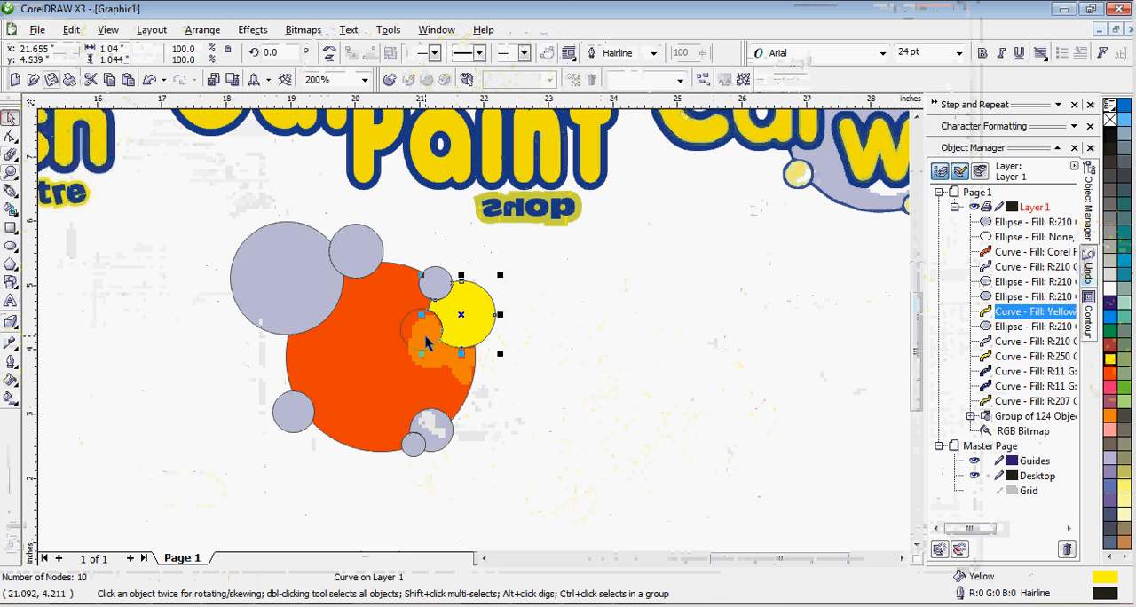
{"action": "left_click", "coordinate": [426, 341]}
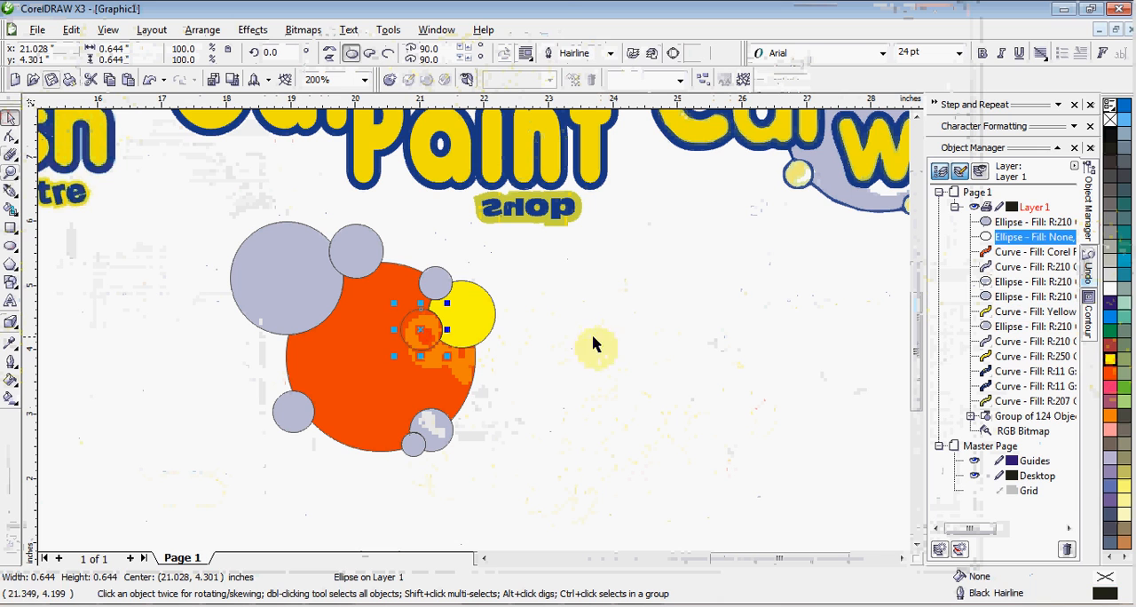
{"action": "left_click", "coordinate": [1109, 330]}
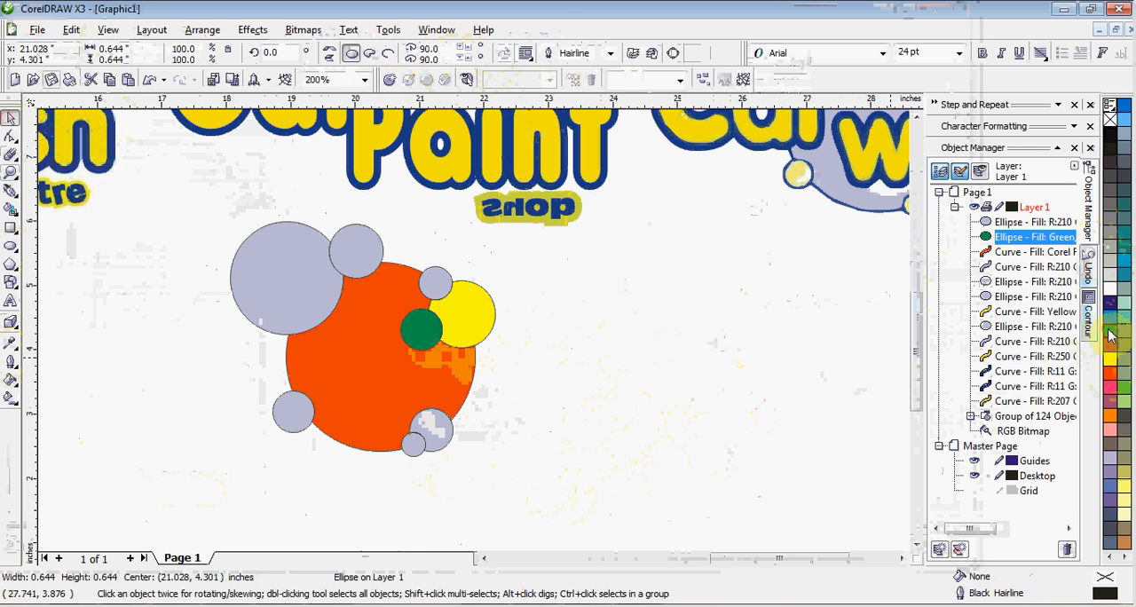
Fill the large upper-left bubble with 40% Black, the lower-left circle with Army Green and the smallest bottom circle with Orange
{"action": "left_click", "coordinate": [313, 289]}
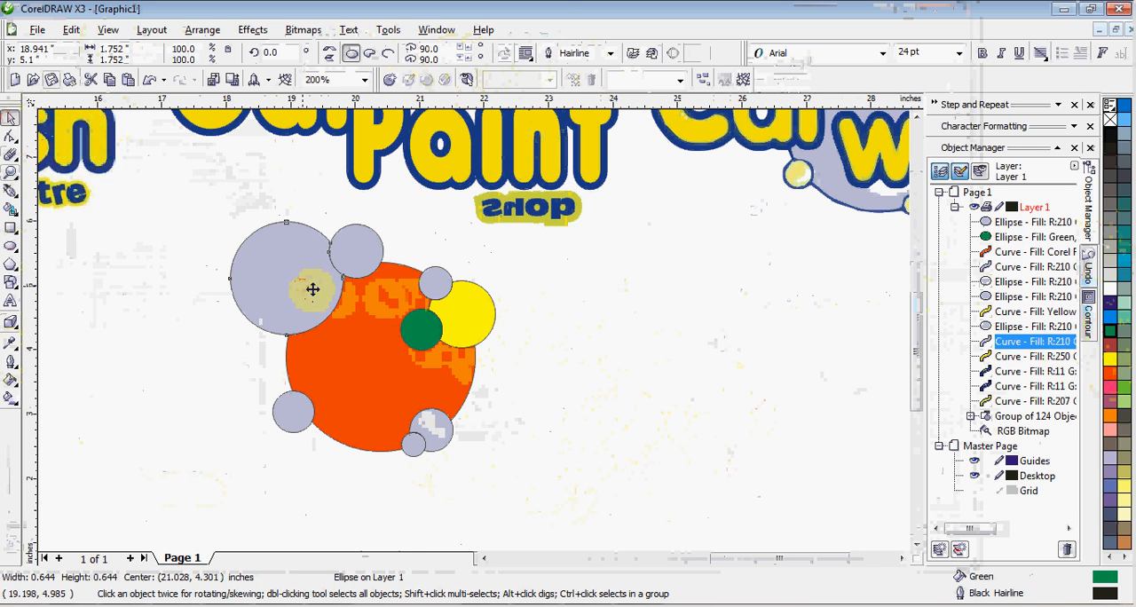
{"action": "left_click", "coordinate": [1109, 231]}
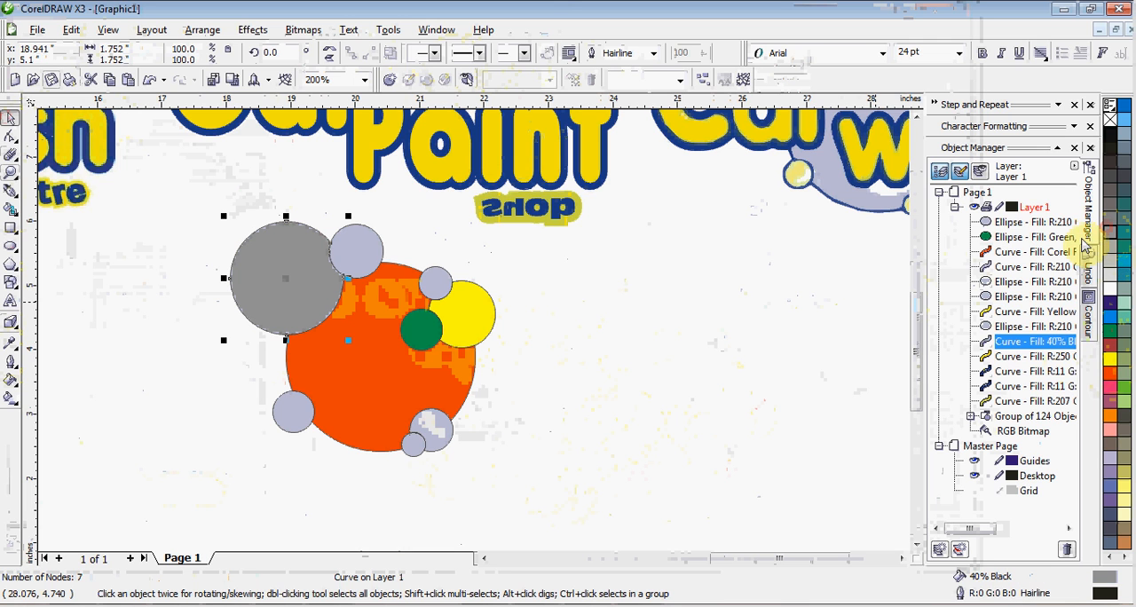
{"action": "left_click", "coordinate": [284, 417]}
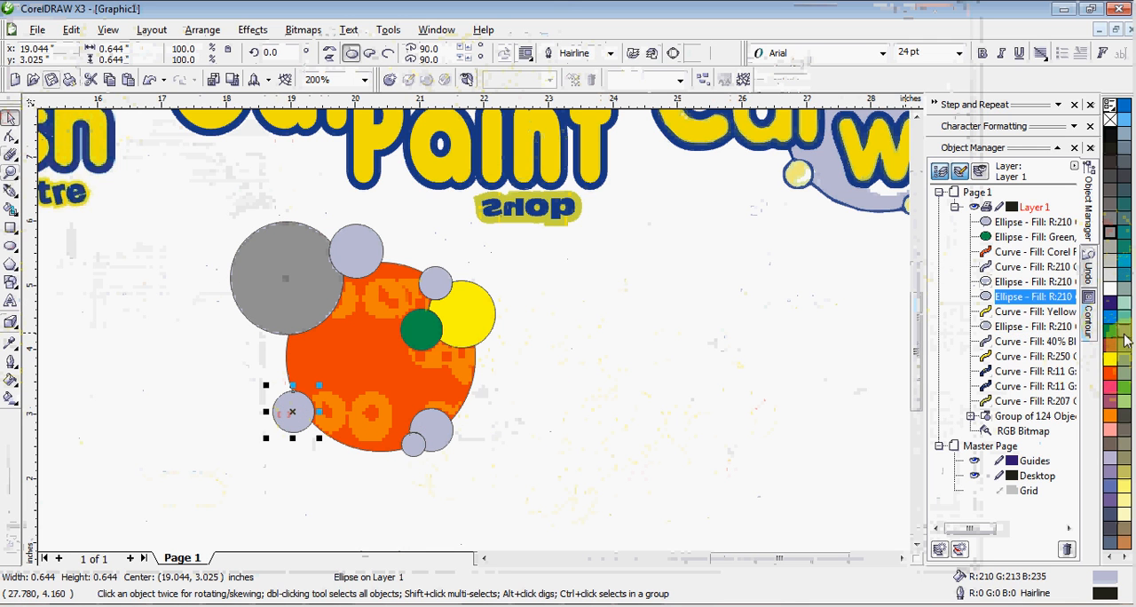
{"action": "left_click", "coordinate": [1126, 332]}
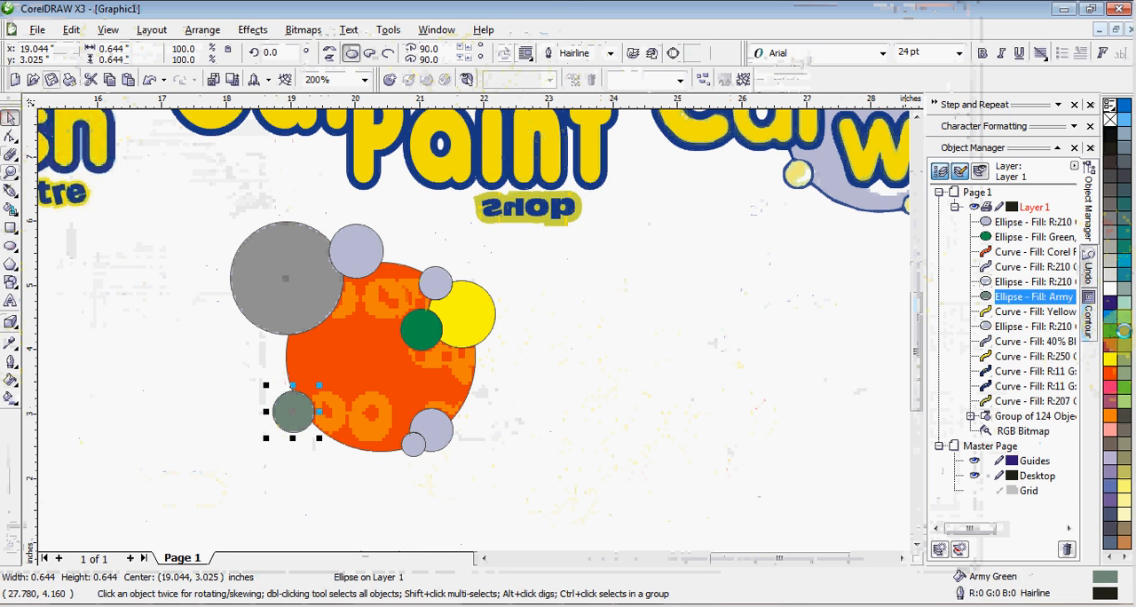
{"action": "left_click", "coordinate": [411, 451]}
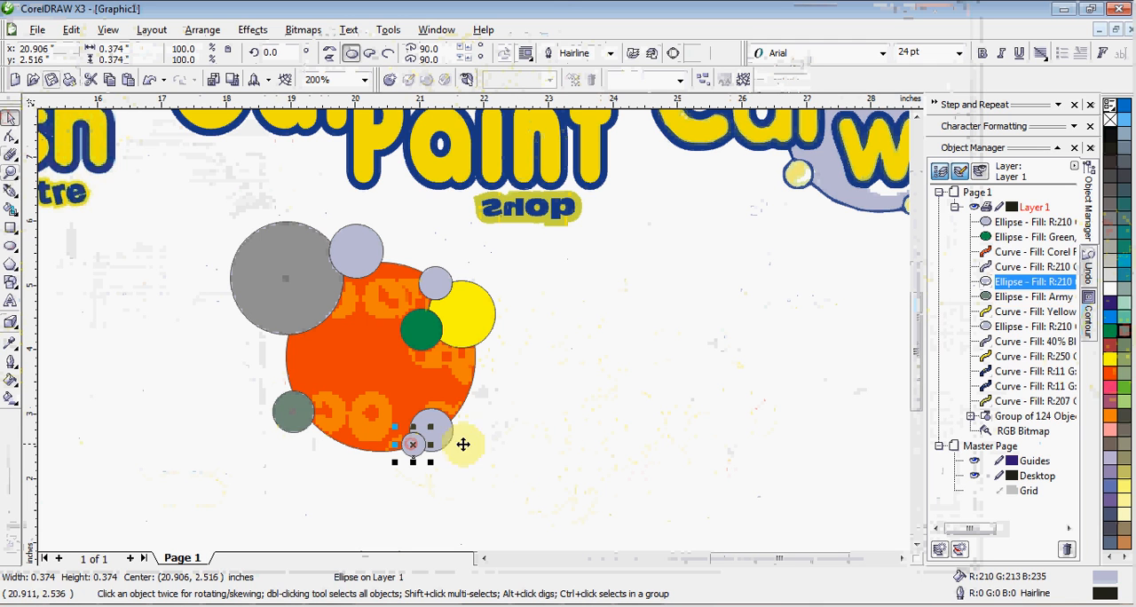
{"action": "left_click", "coordinate": [1111, 417]}
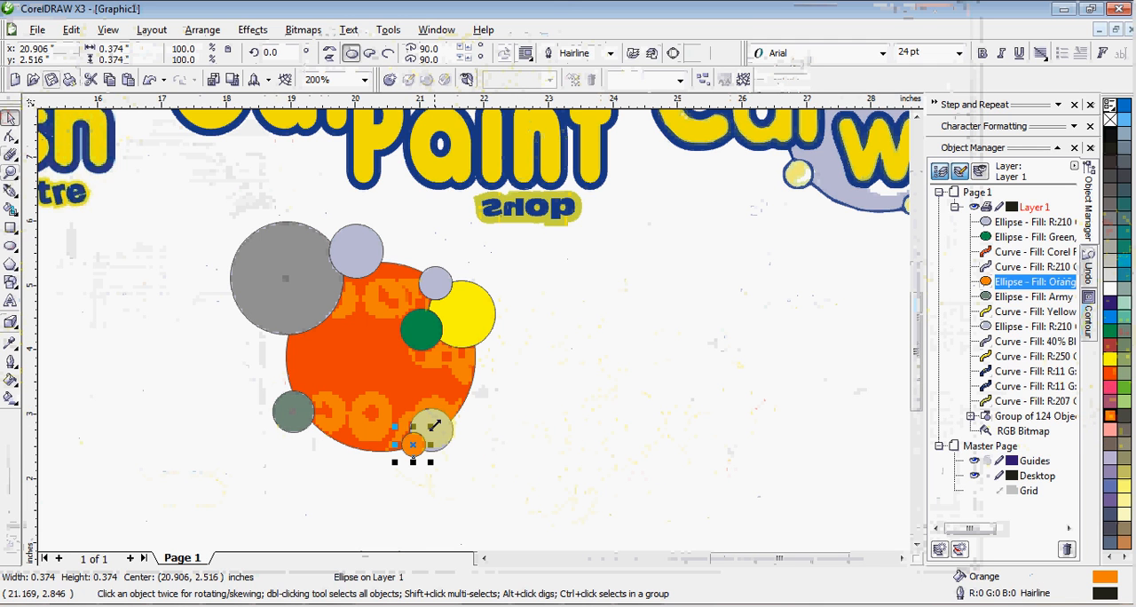
Fill the lower-right pale lavender bubble beside the small orange circle with Yellow
{"action": "left_click", "coordinate": [439, 432]}
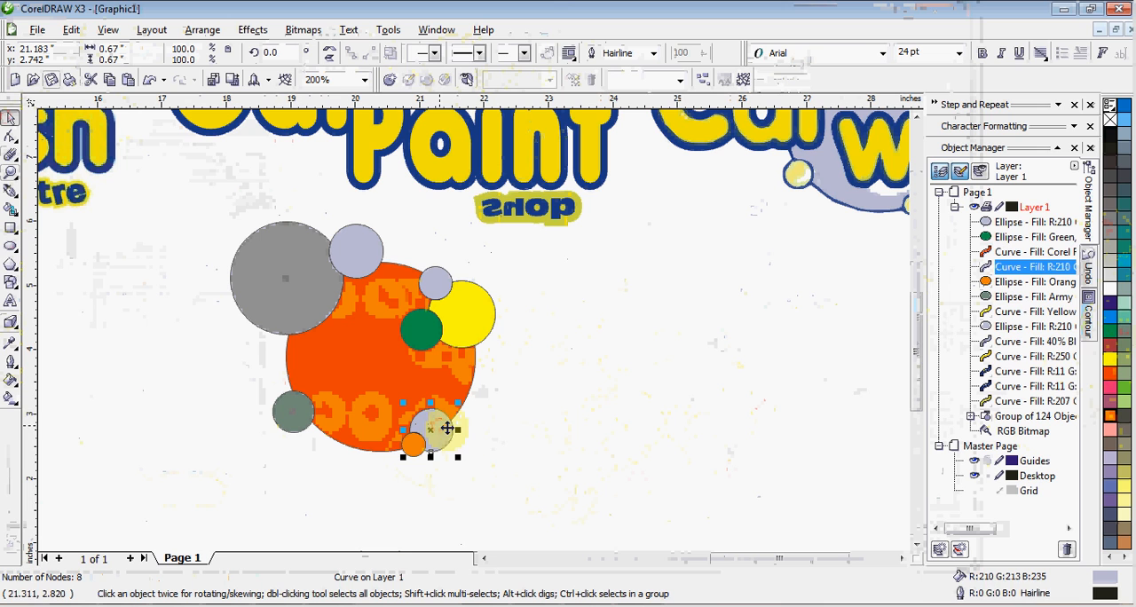
{"action": "left_click", "coordinate": [1109, 362]}
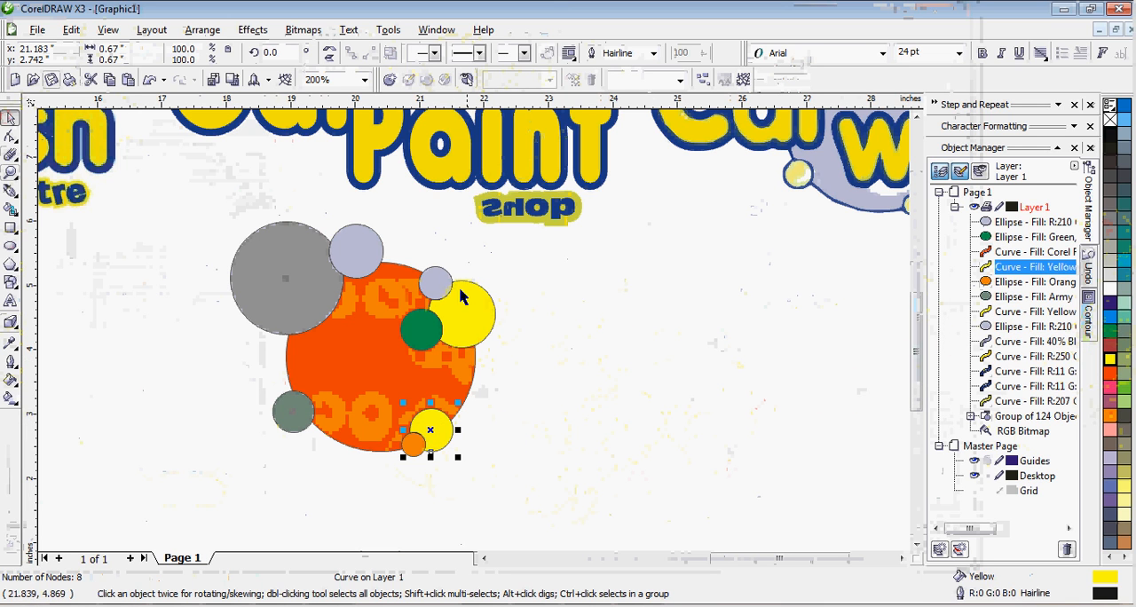
{"action": "key", "text": "Escape"}
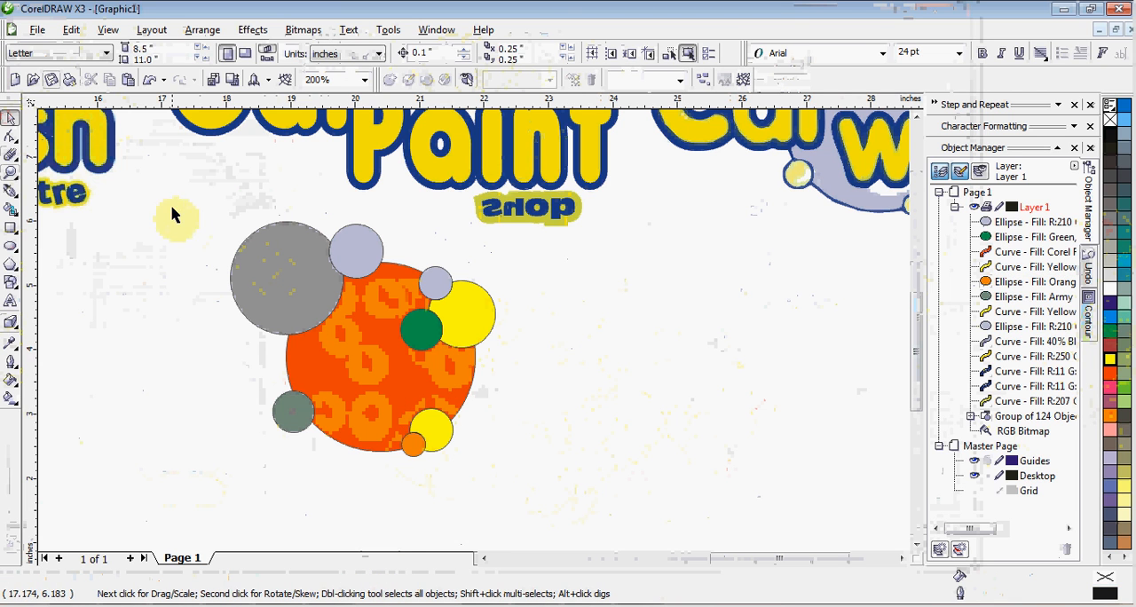
Group the nine bubbles and place the group below the lettering curves and the 124-object group in the stacking order
{"action": "left_click_drag", "start_coordinate": [172, 208], "coordinate": [574, 525]}
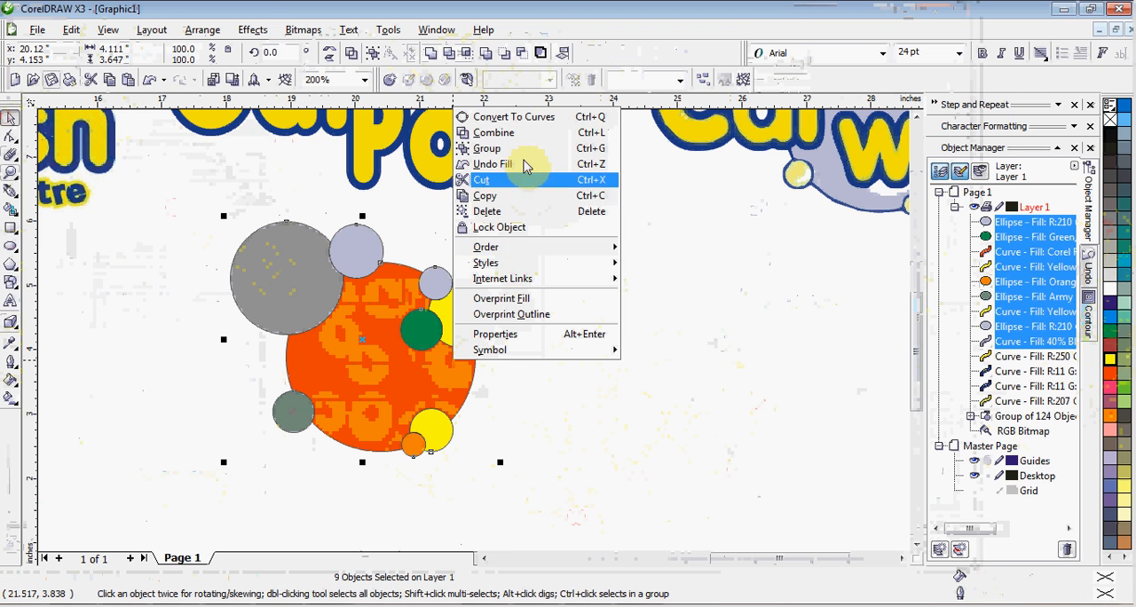
{"action": "left_click", "coordinate": [520, 149]}
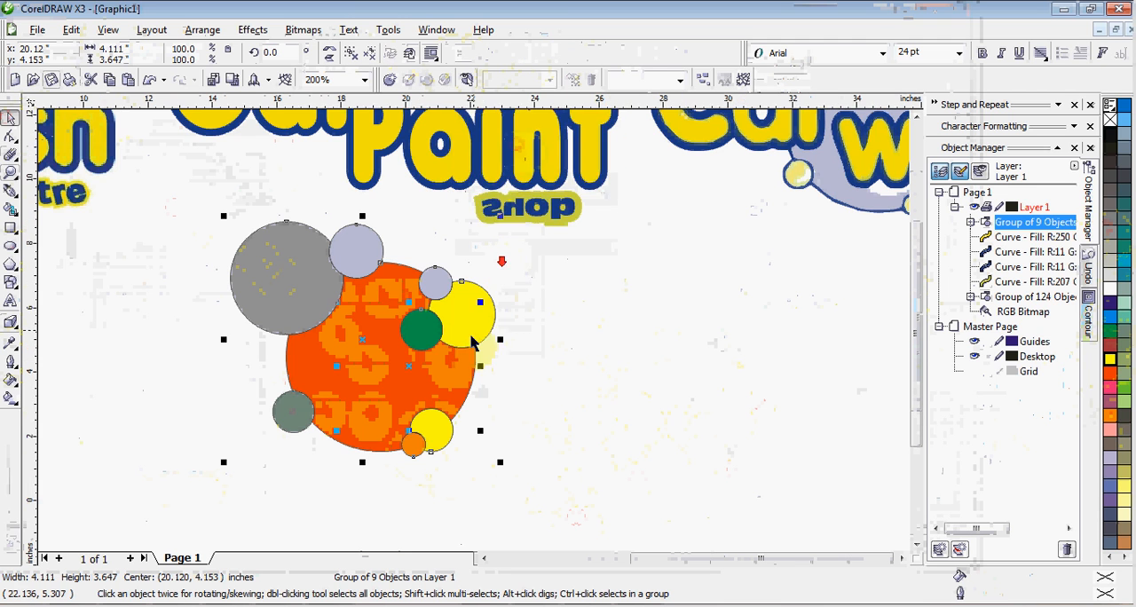
{"action": "scroll", "coordinate": [462, 337], "scroll_direction": "down", "scroll_amount": 1}
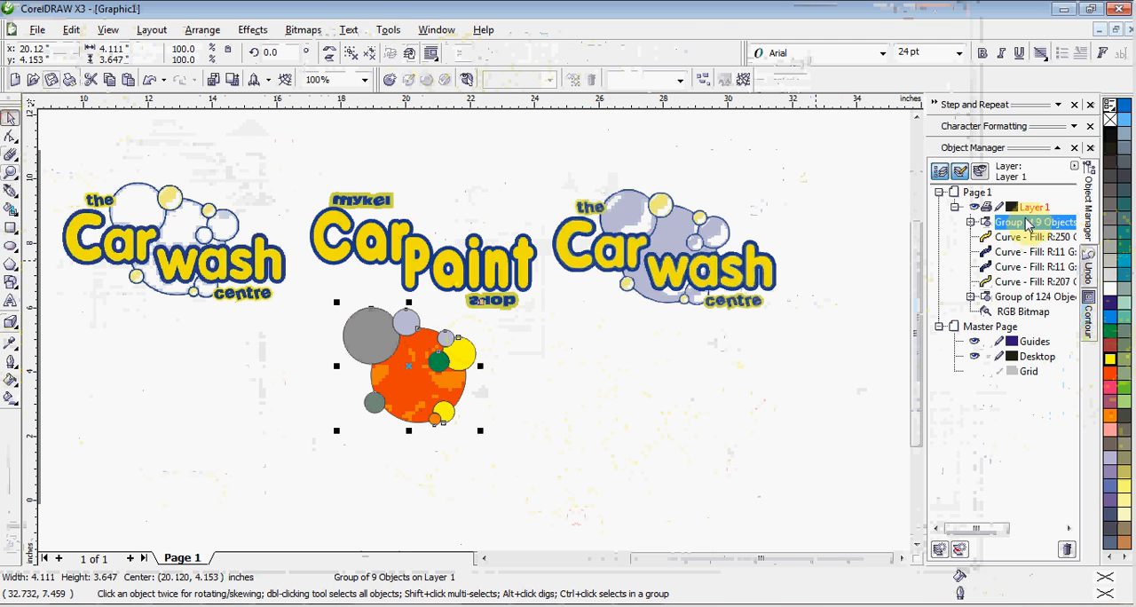
{"action": "left_click_drag", "start_coordinate": [1028, 226], "coordinate": [1033, 308]}
{"action": "left_click", "coordinate": [616, 418]}
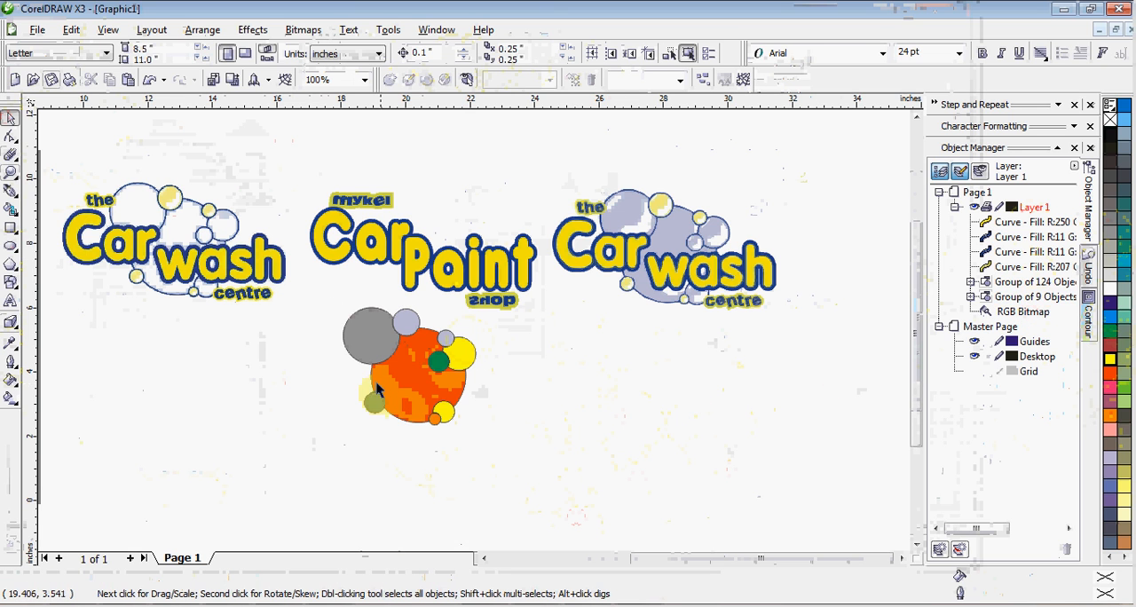
Move the bubble group up behind the "Car paint" lettering and fine-tune its position between the "mykel" and "shop" labels
{"action": "mouse_move", "coordinate": [399, 390]}
{"action": "left_mouse_down"}
{"action": "mouse_move", "coordinate": [410, 260]}
{"action": "mouse_move", "coordinate": [435, 293]}
{"action": "left_mouse_up"}
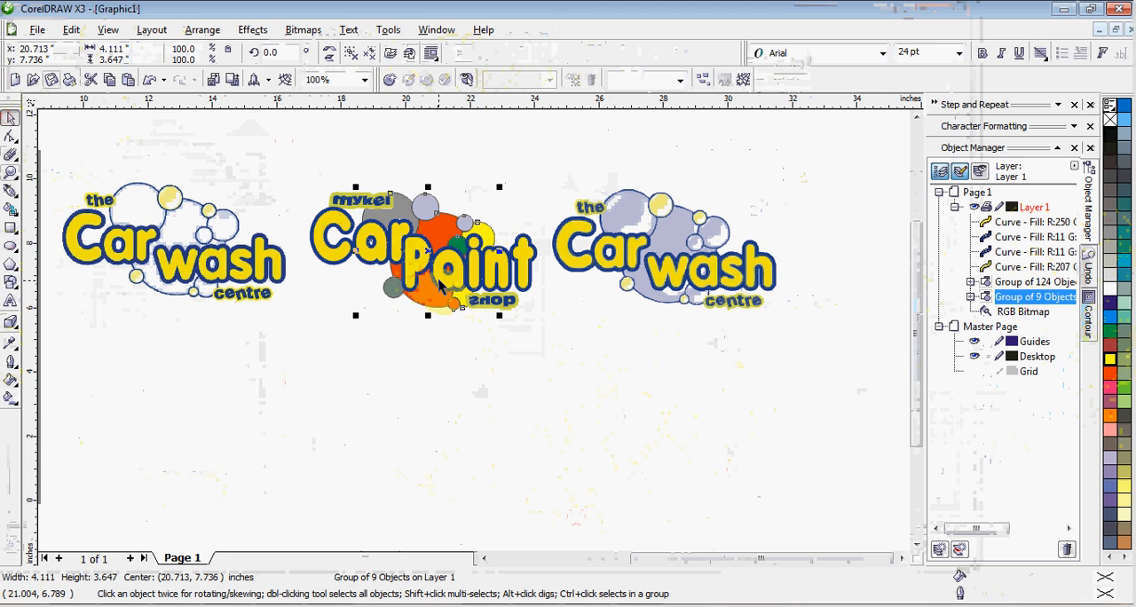
{"action": "scroll", "coordinate": [474, 325], "scroll_direction": "up", "scroll_amount": 2}
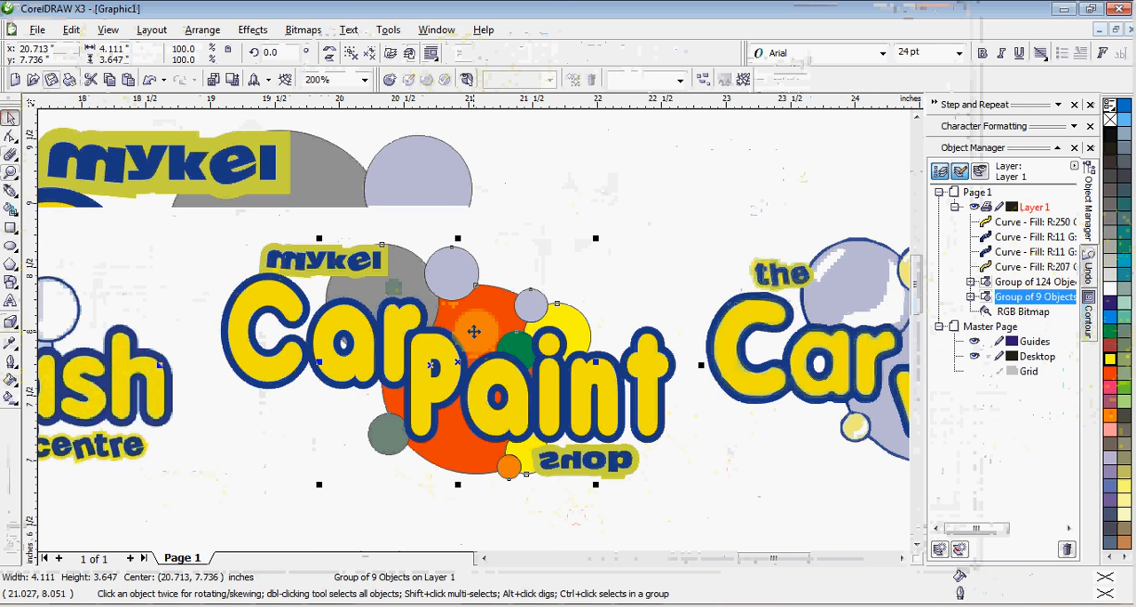
{"action": "scroll", "coordinate": [474, 331], "scroll_direction": "up", "scroll_amount": 1}
{"action": "left_click_drag", "start_coordinate": [495, 312], "coordinate": [472, 309]}
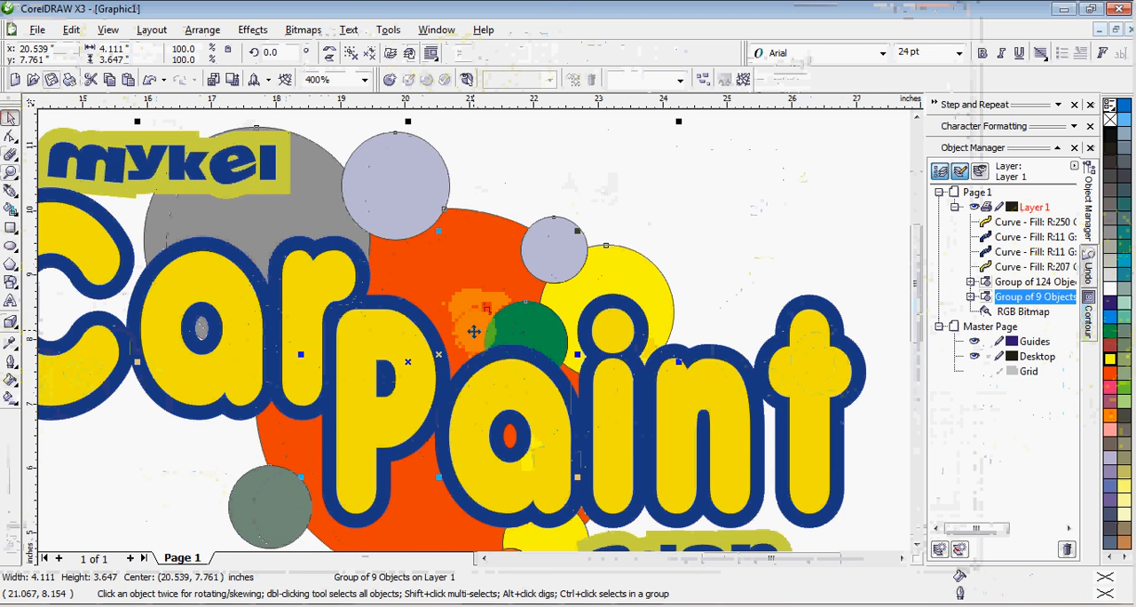
{"action": "scroll", "coordinate": [474, 331], "scroll_direction": "down", "scroll_amount": 2}
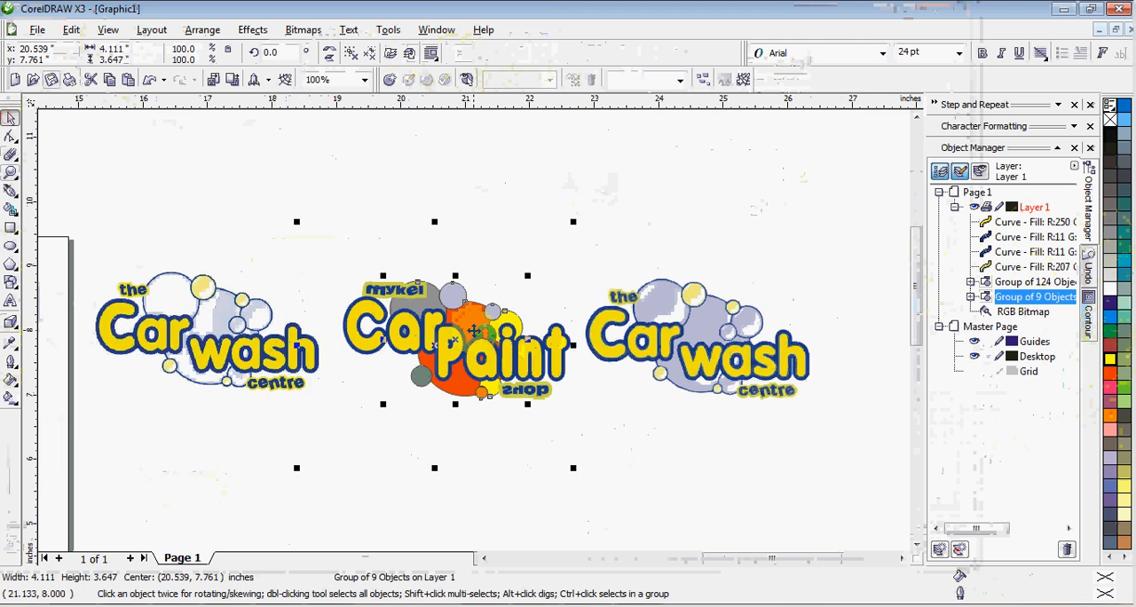
{"action": "scroll", "coordinate": [474, 331], "scroll_direction": "up", "scroll_amount": 1}
{"action": "left_click_drag", "start_coordinate": [475, 312], "coordinate": [475, 319]}
{"action": "left_click", "coordinate": [799, 465]}
{"action": "scroll", "coordinate": [659, 470], "scroll_direction": "down", "scroll_amount": 1}
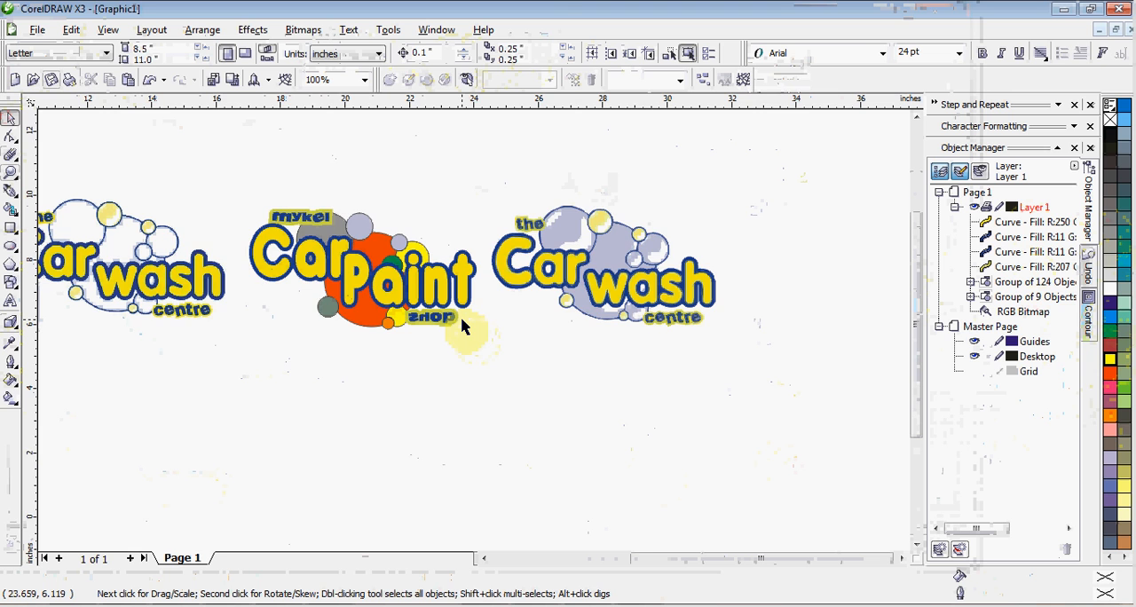
{"action": "scroll", "coordinate": [462, 326], "scroll_direction": "up", "scroll_amount": 1}
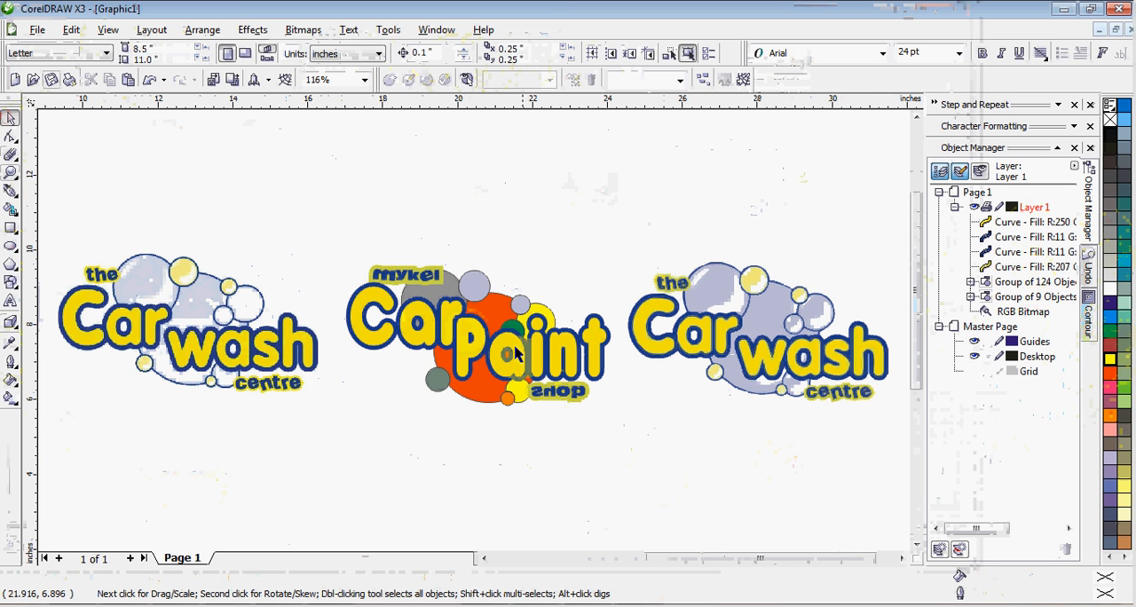
{"action": "scroll", "coordinate": [486, 333], "scroll_direction": "up", "scroll_amount": 3}
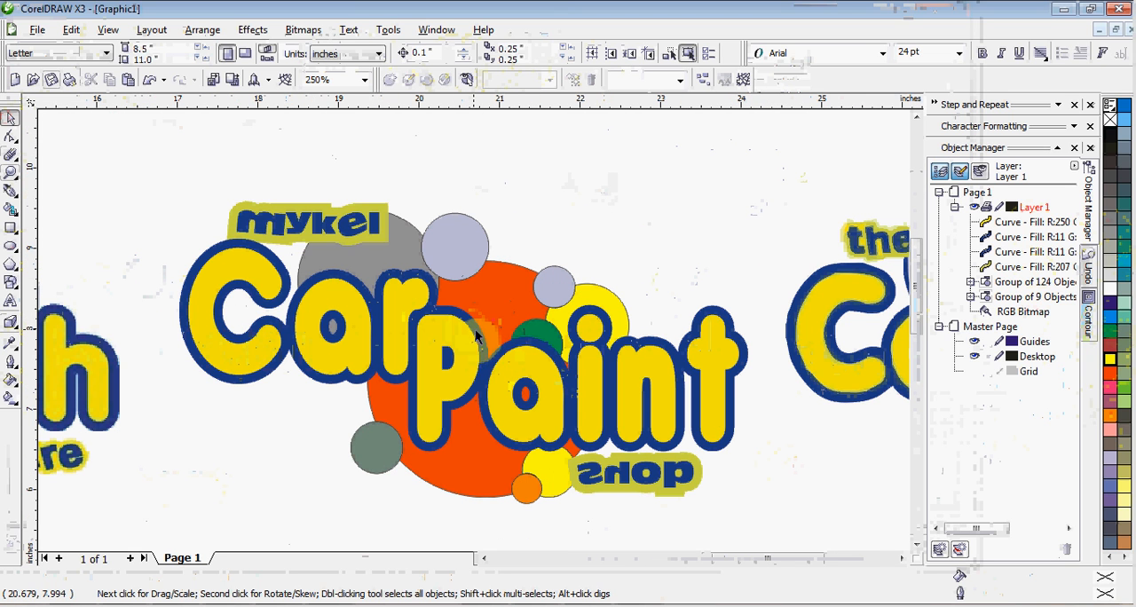